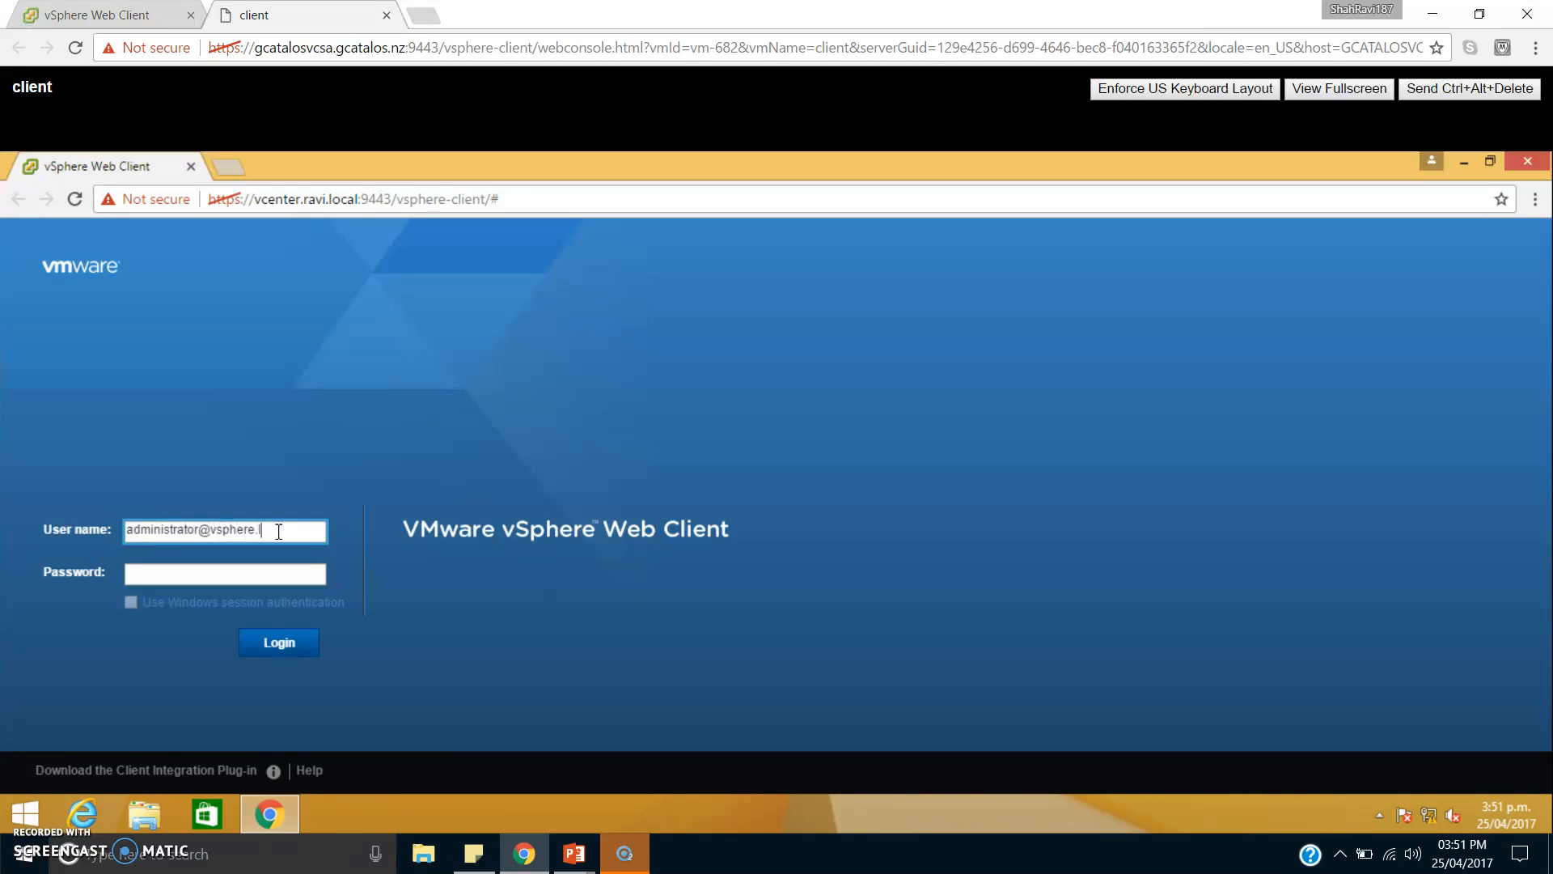
Complete the administrator user name, enter the account password and log in.
{"action": "type", "text": "al"}
{"action": "key", "text": "Tab"}
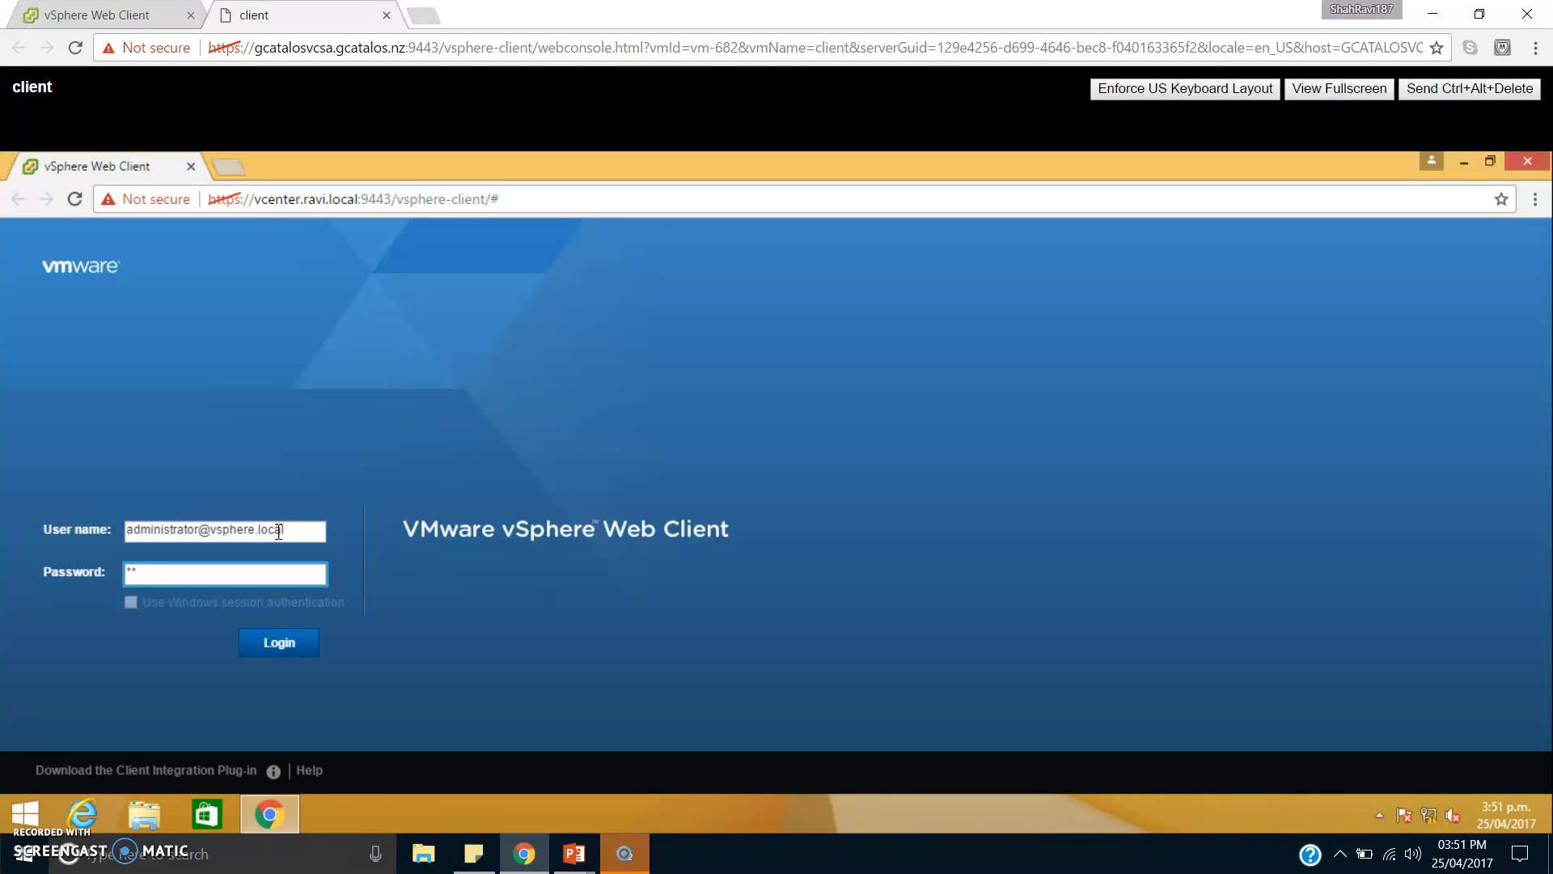
{"action": "key", "text": "Return"}
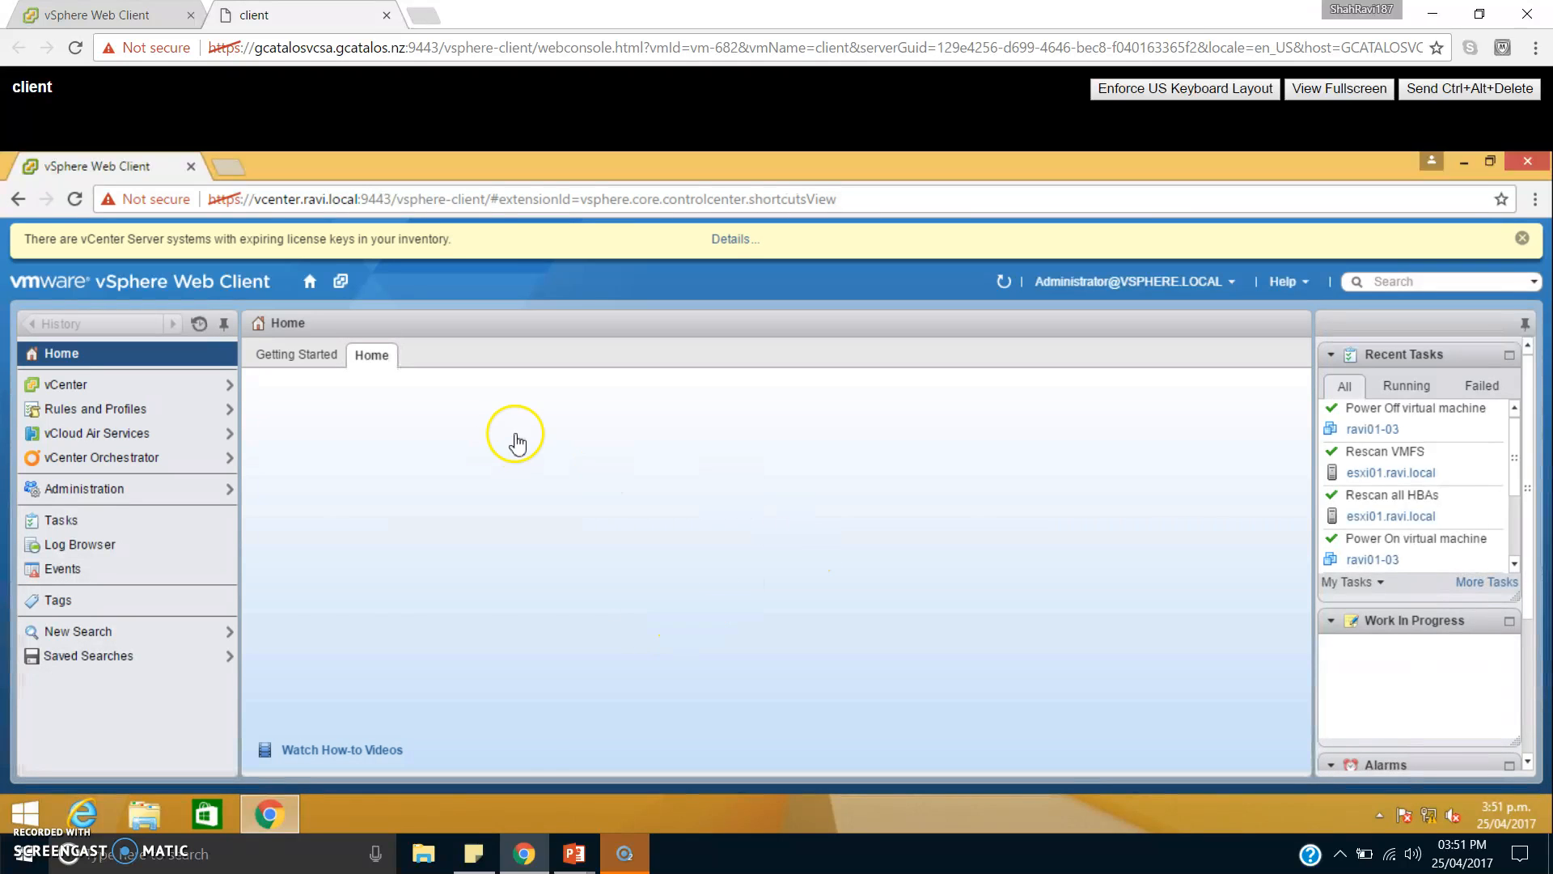
Open the vCenter Hosts and Clusters inventory and view both ESXi hosts and the virtual machines ravi01-02 and ravi01-03.
{"action": "left_click", "coordinate": [164, 392]}
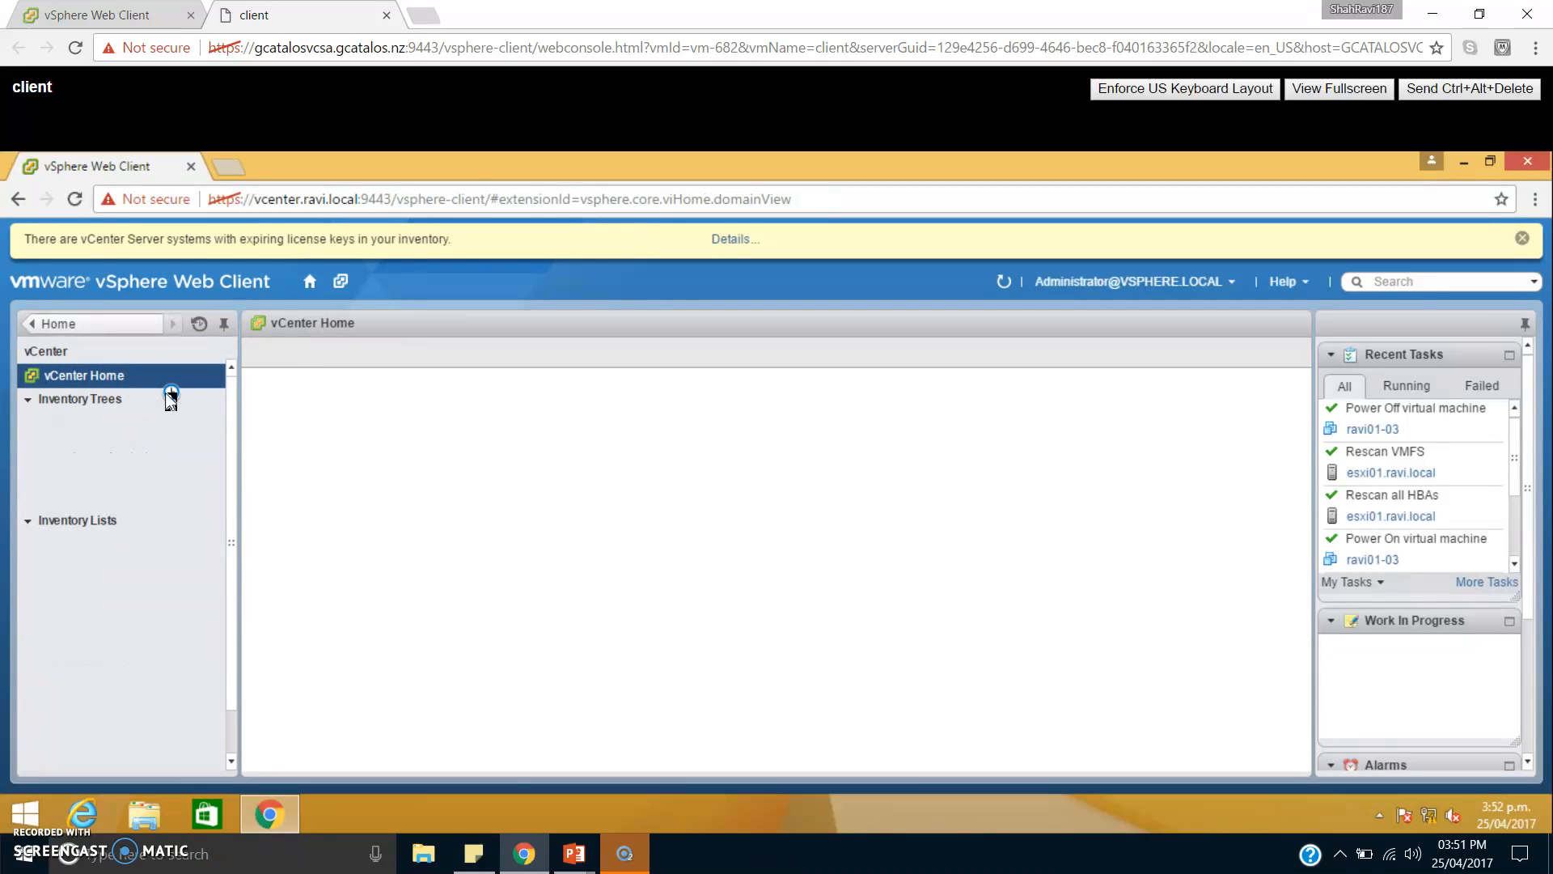
{"action": "left_click", "coordinate": [149, 429]}
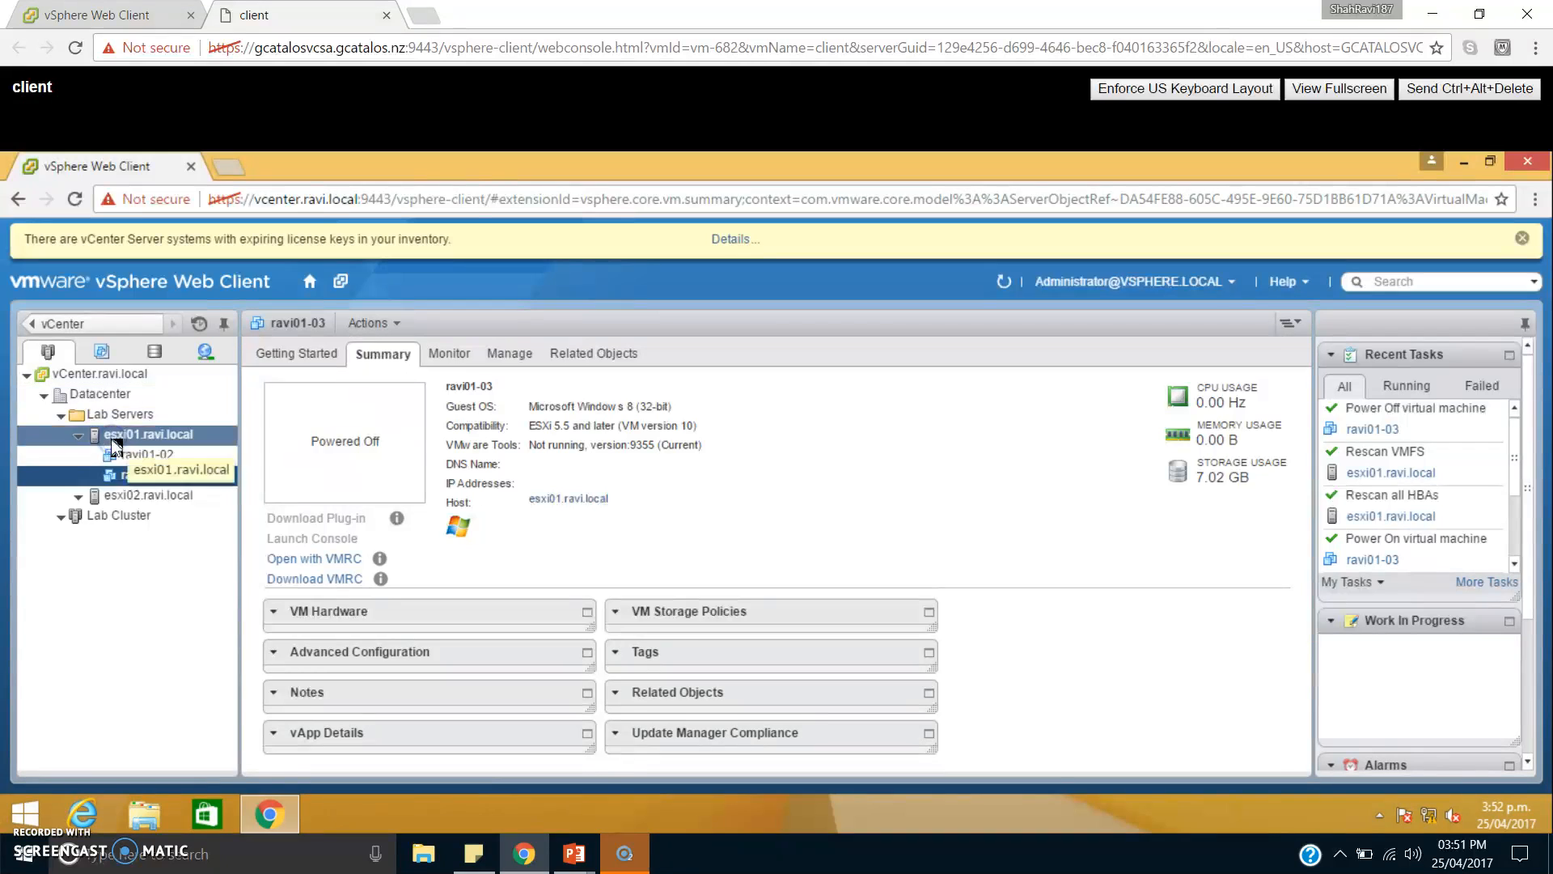
{"action": "left_click", "coordinate": [123, 434]}
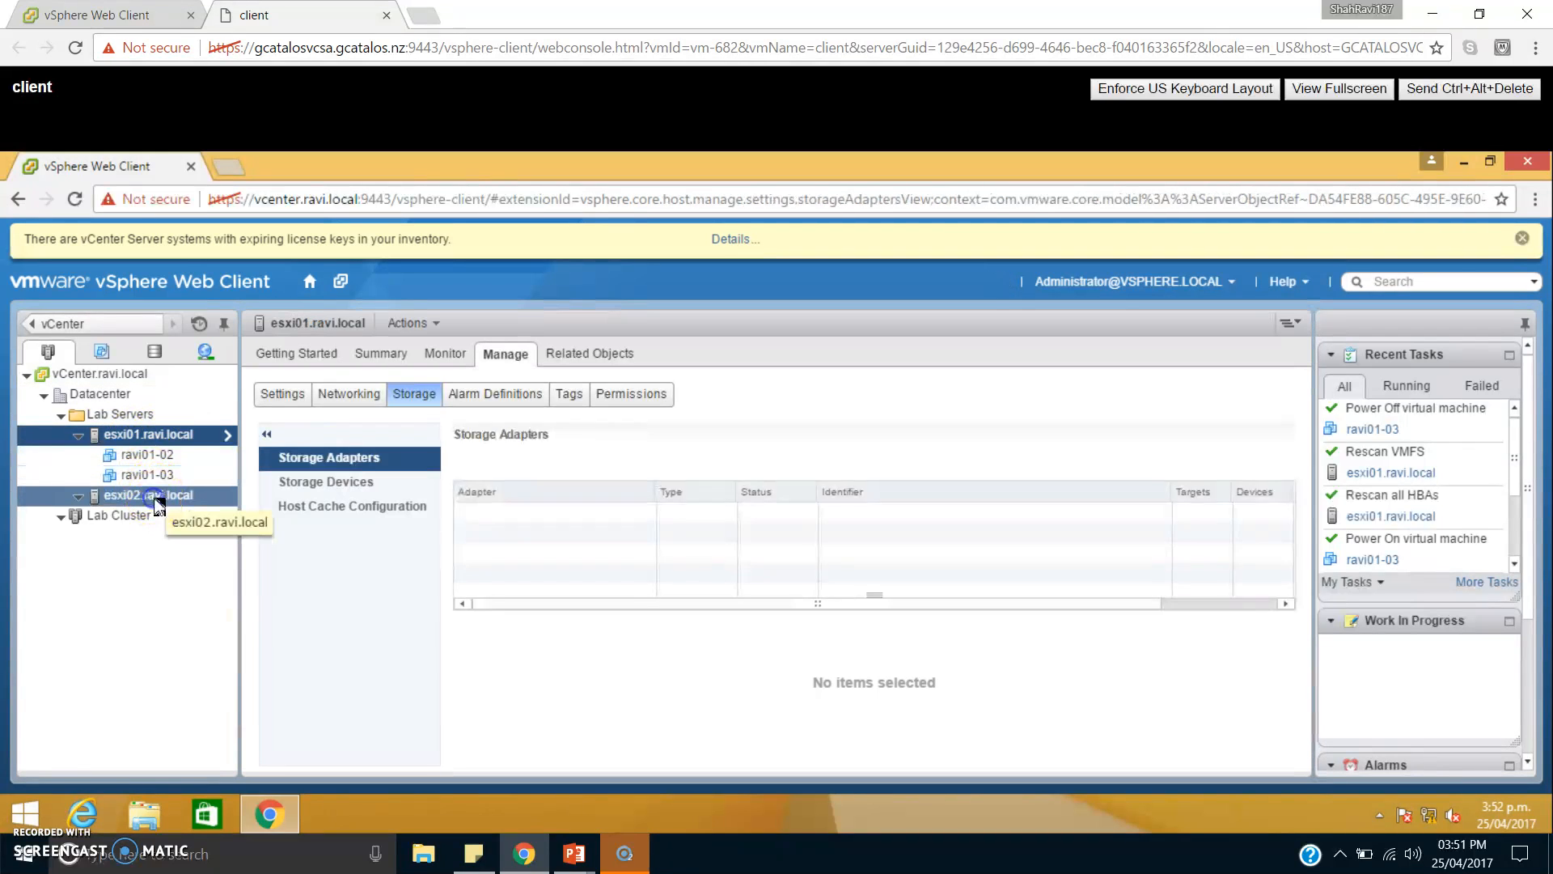
{"action": "left_click", "coordinate": [174, 494]}
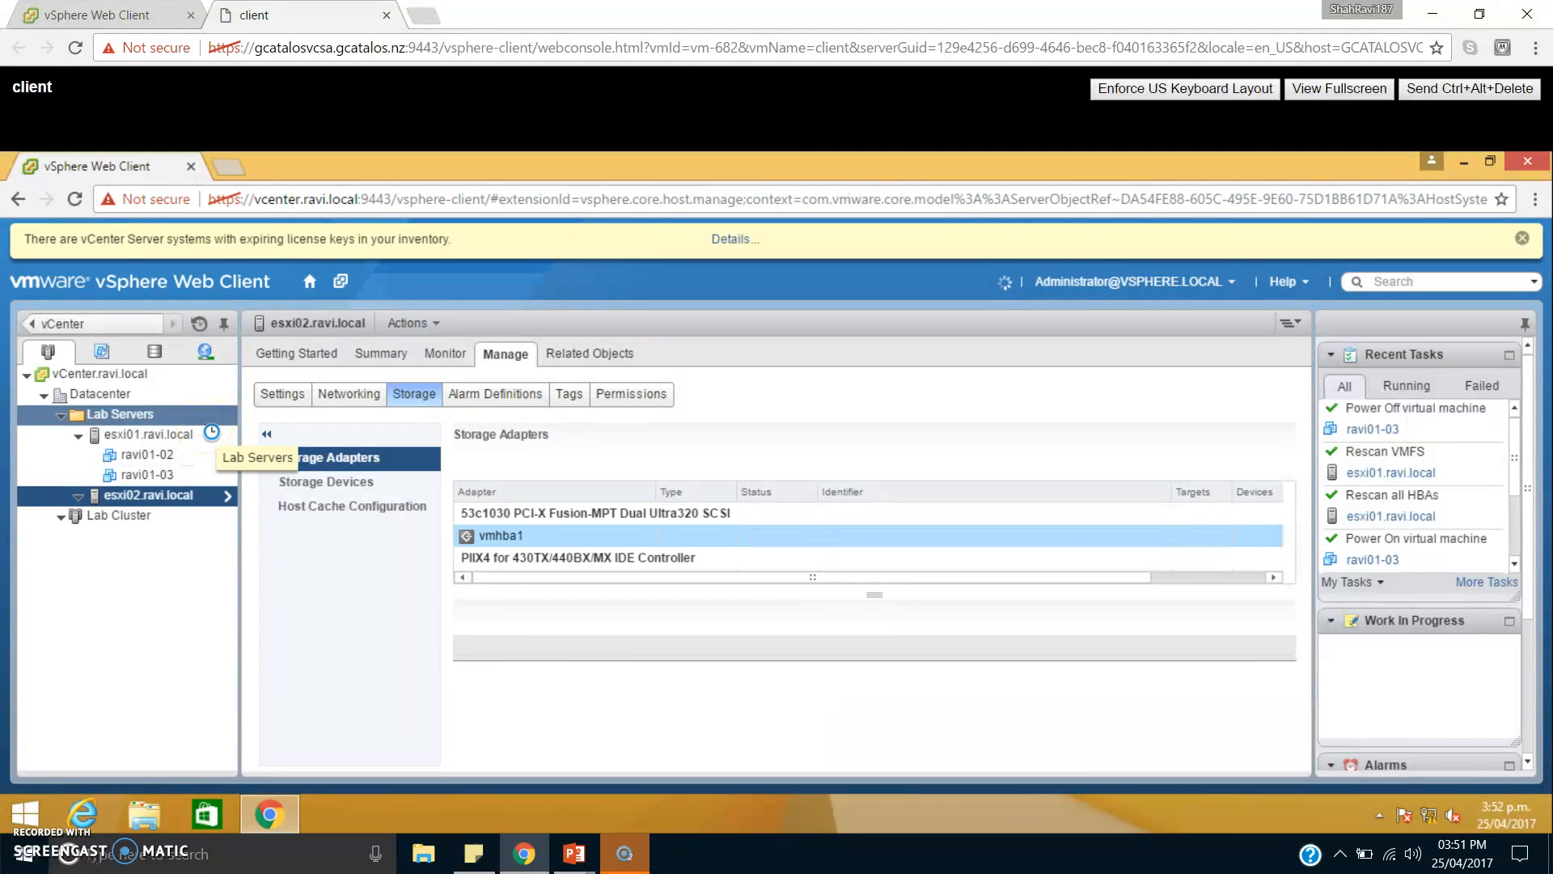
{"action": "left_click", "coordinate": [182, 458]}
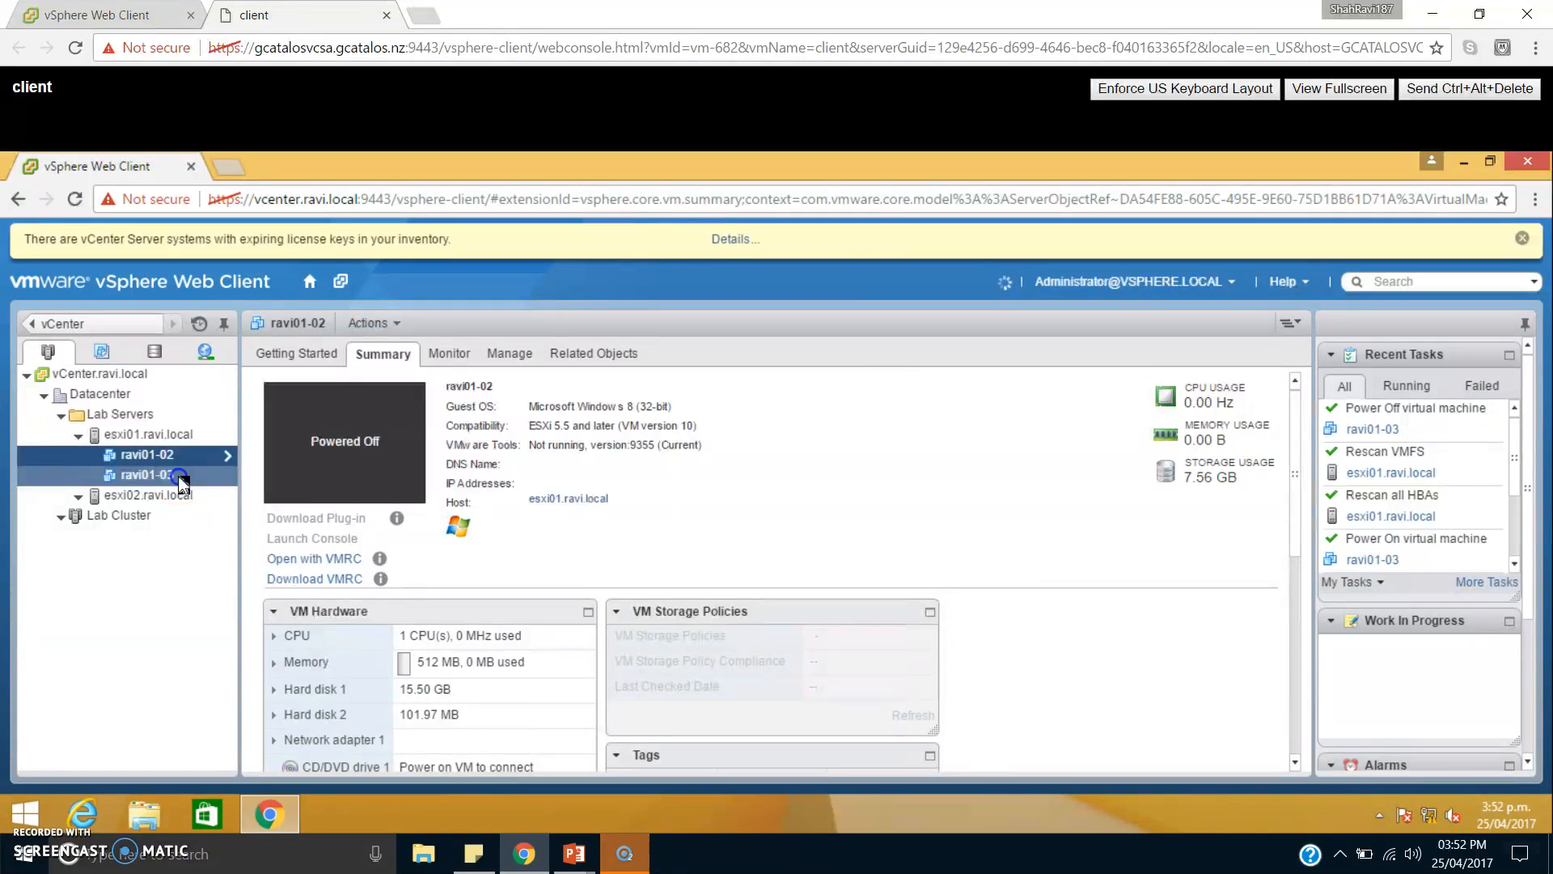
{"action": "left_click", "coordinate": [180, 477]}
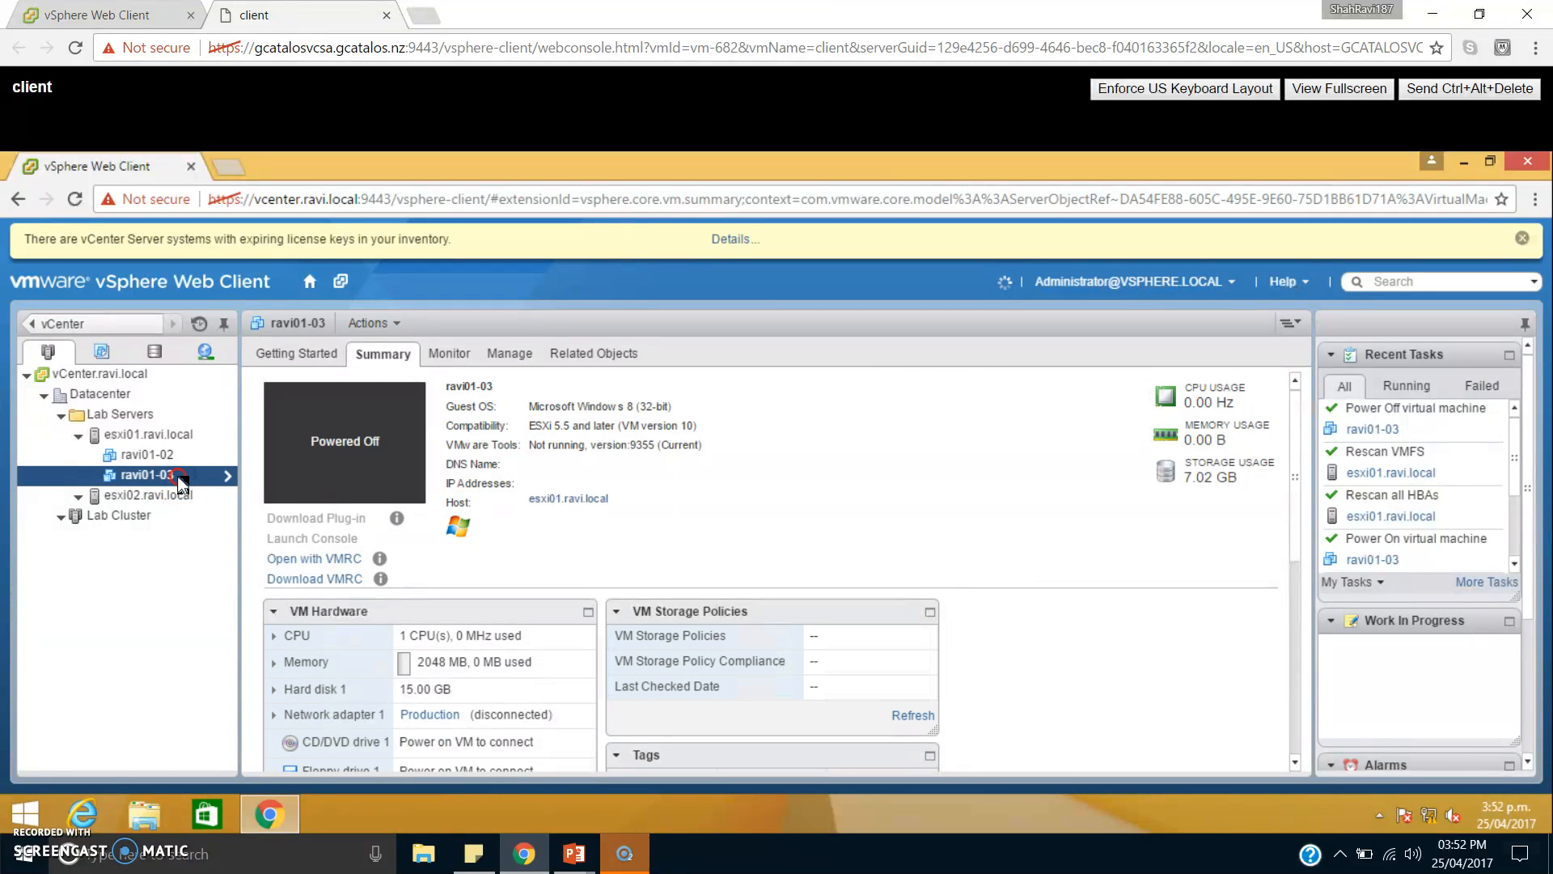
Examine which datastore the virtual machine ravi01-03 is stored on.
{"action": "right_click", "coordinate": [185, 483]}
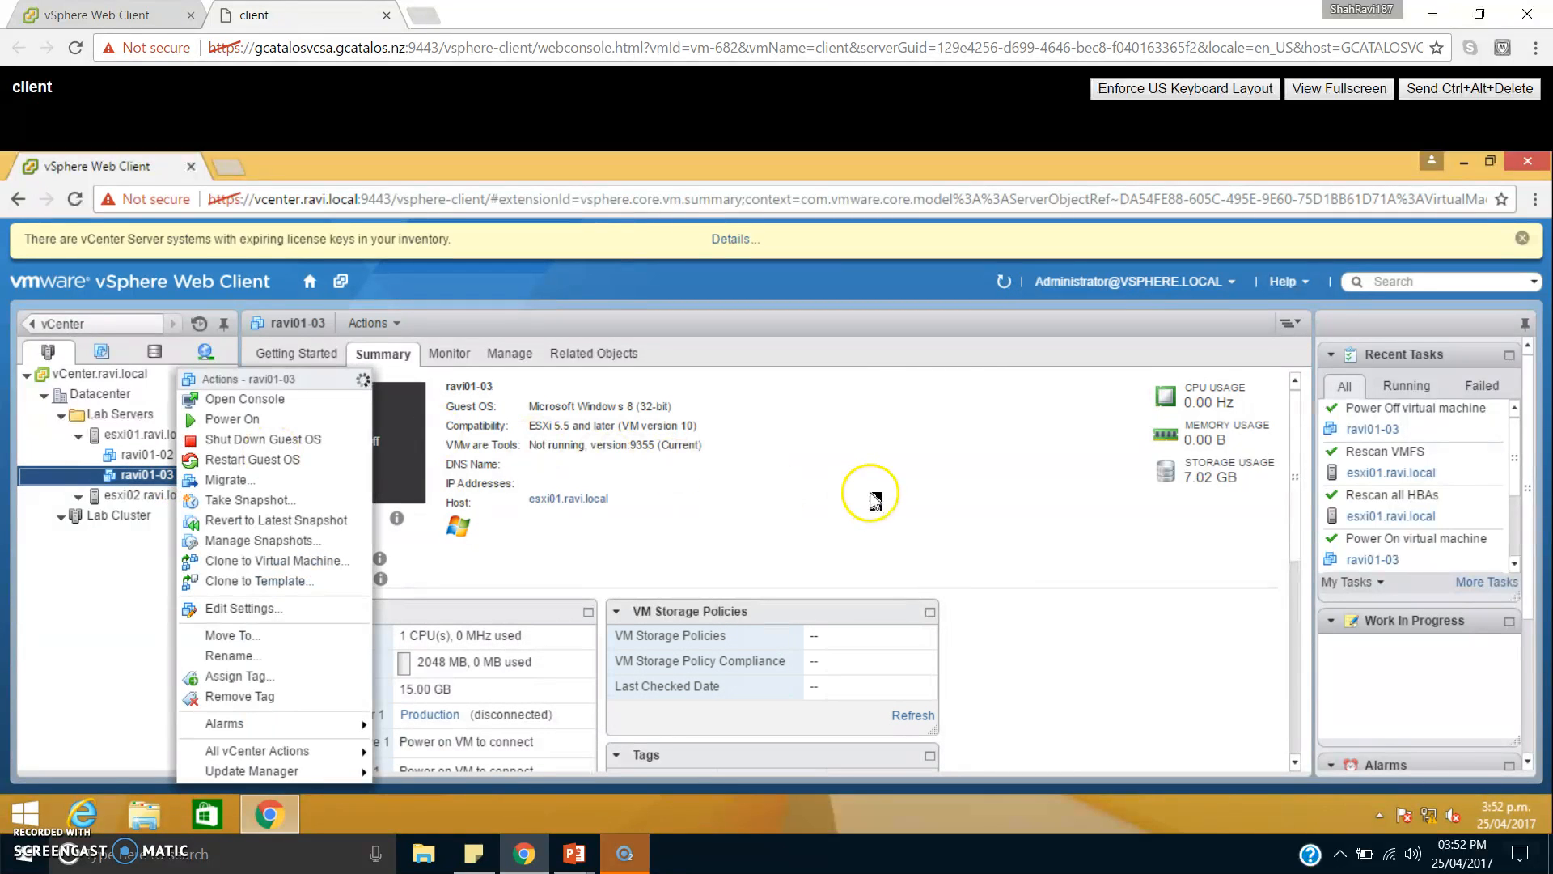
{"action": "left_click", "coordinate": [932, 469]}
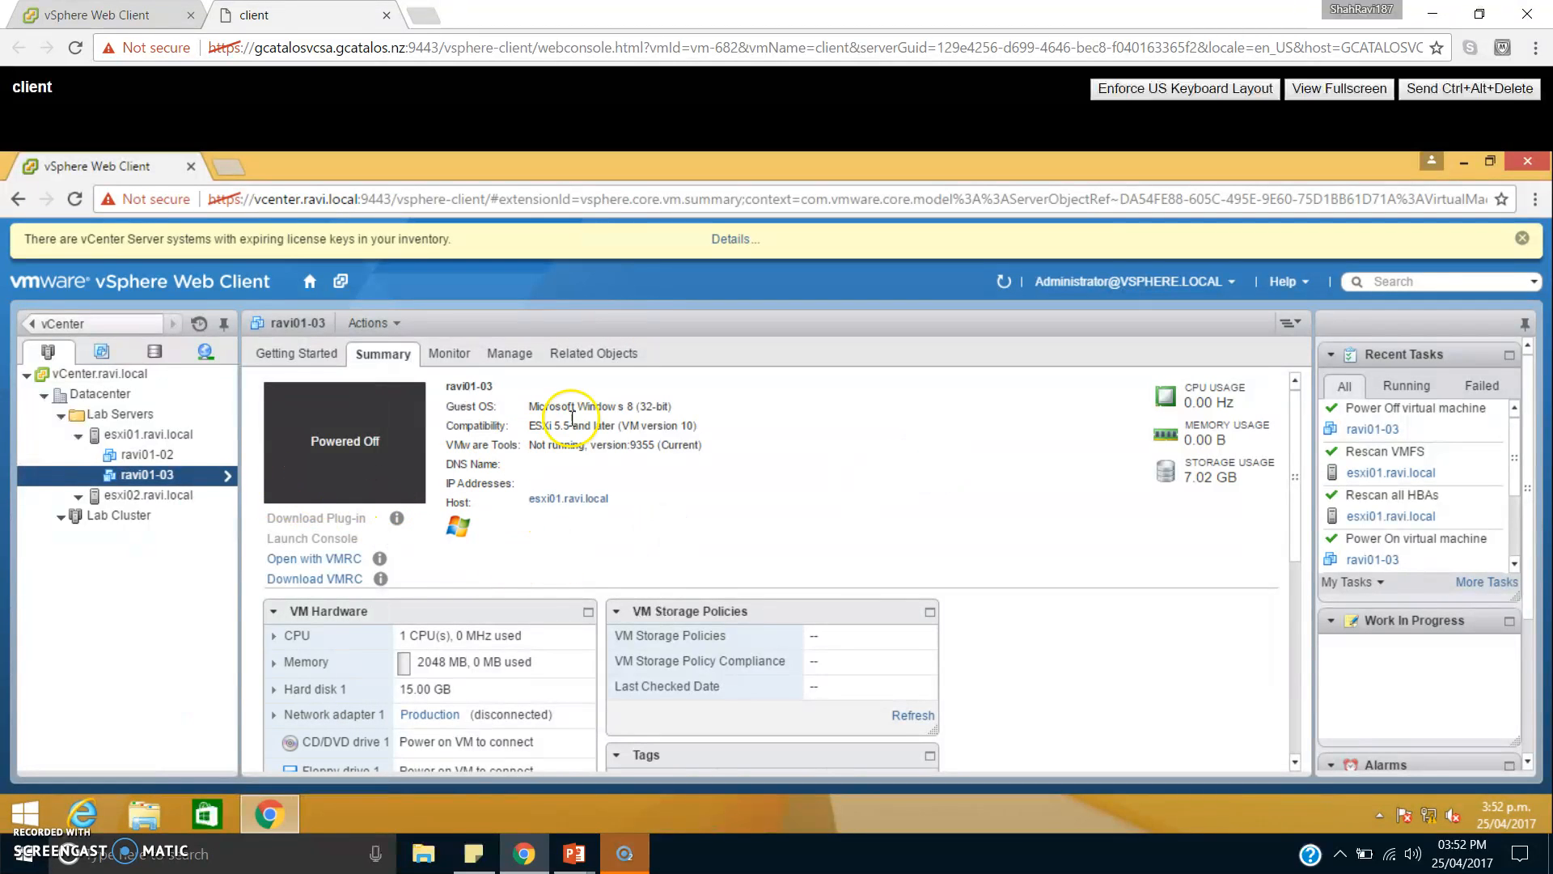
{"action": "left_click", "coordinate": [602, 356]}
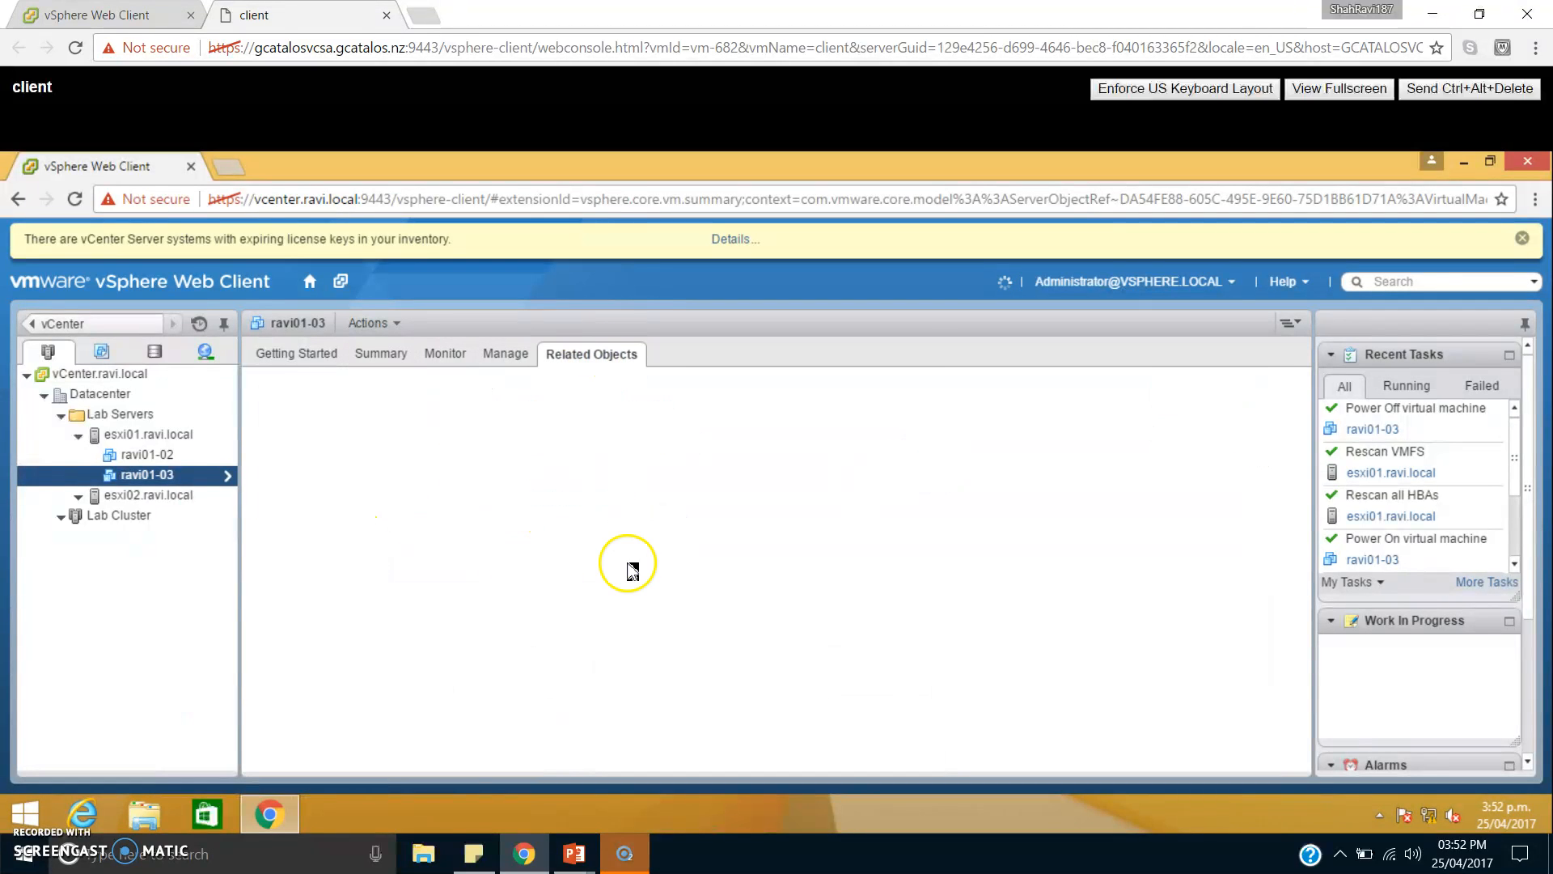
{"action": "left_click", "coordinate": [355, 394]}
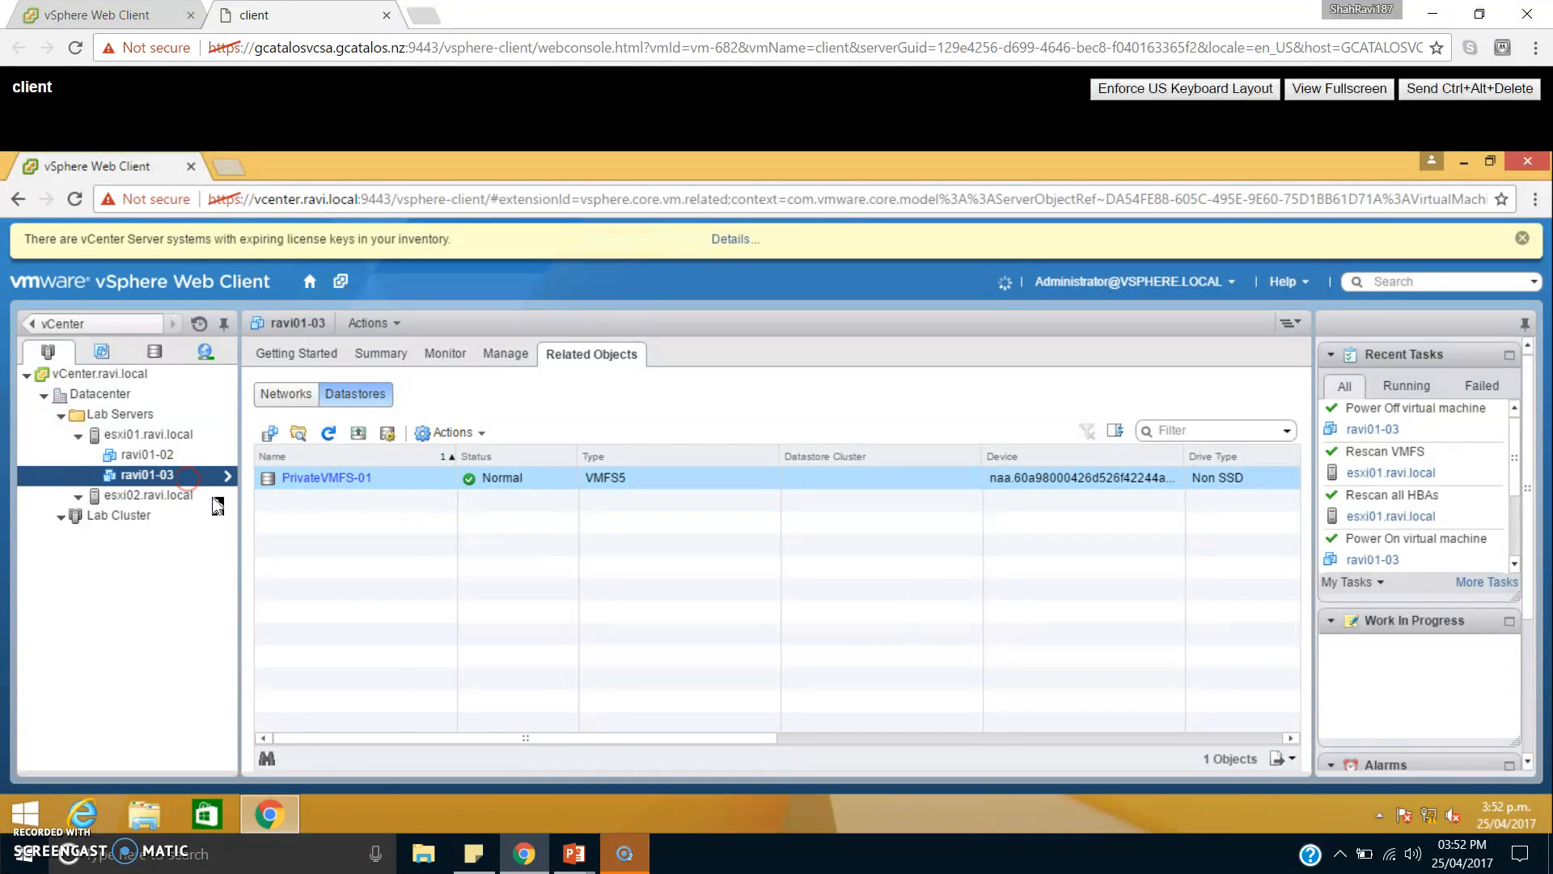
Start migrating the virtual machine ravi01-03 with Change datastore as the migration type.
{"action": "right_click", "coordinate": [189, 476]}
{"action": "left_click", "coordinate": [241, 482]}
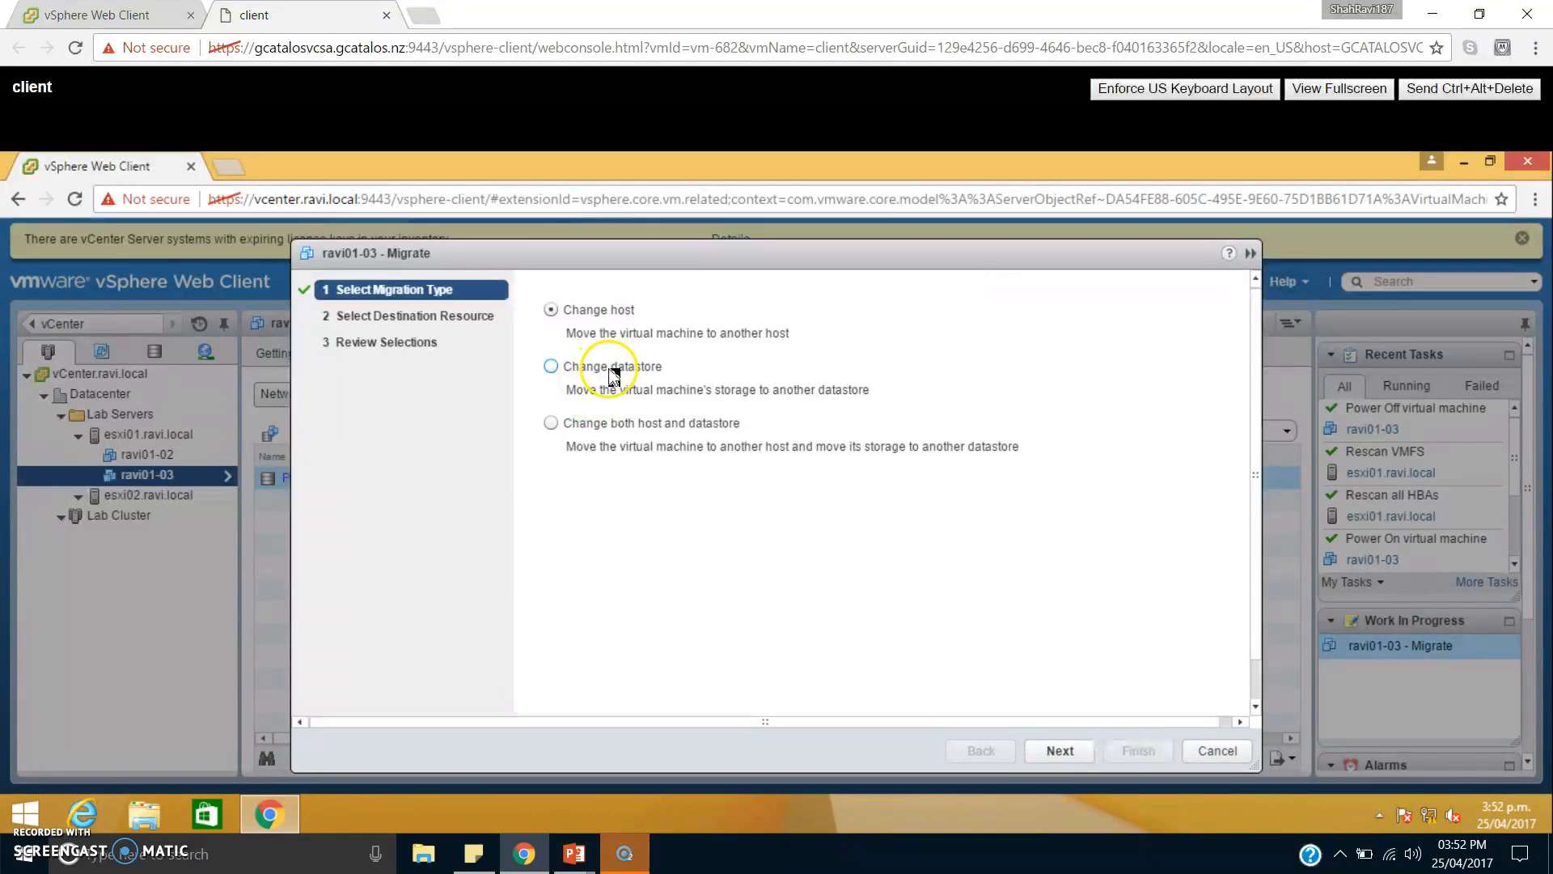
{"action": "left_click", "coordinate": [612, 374]}
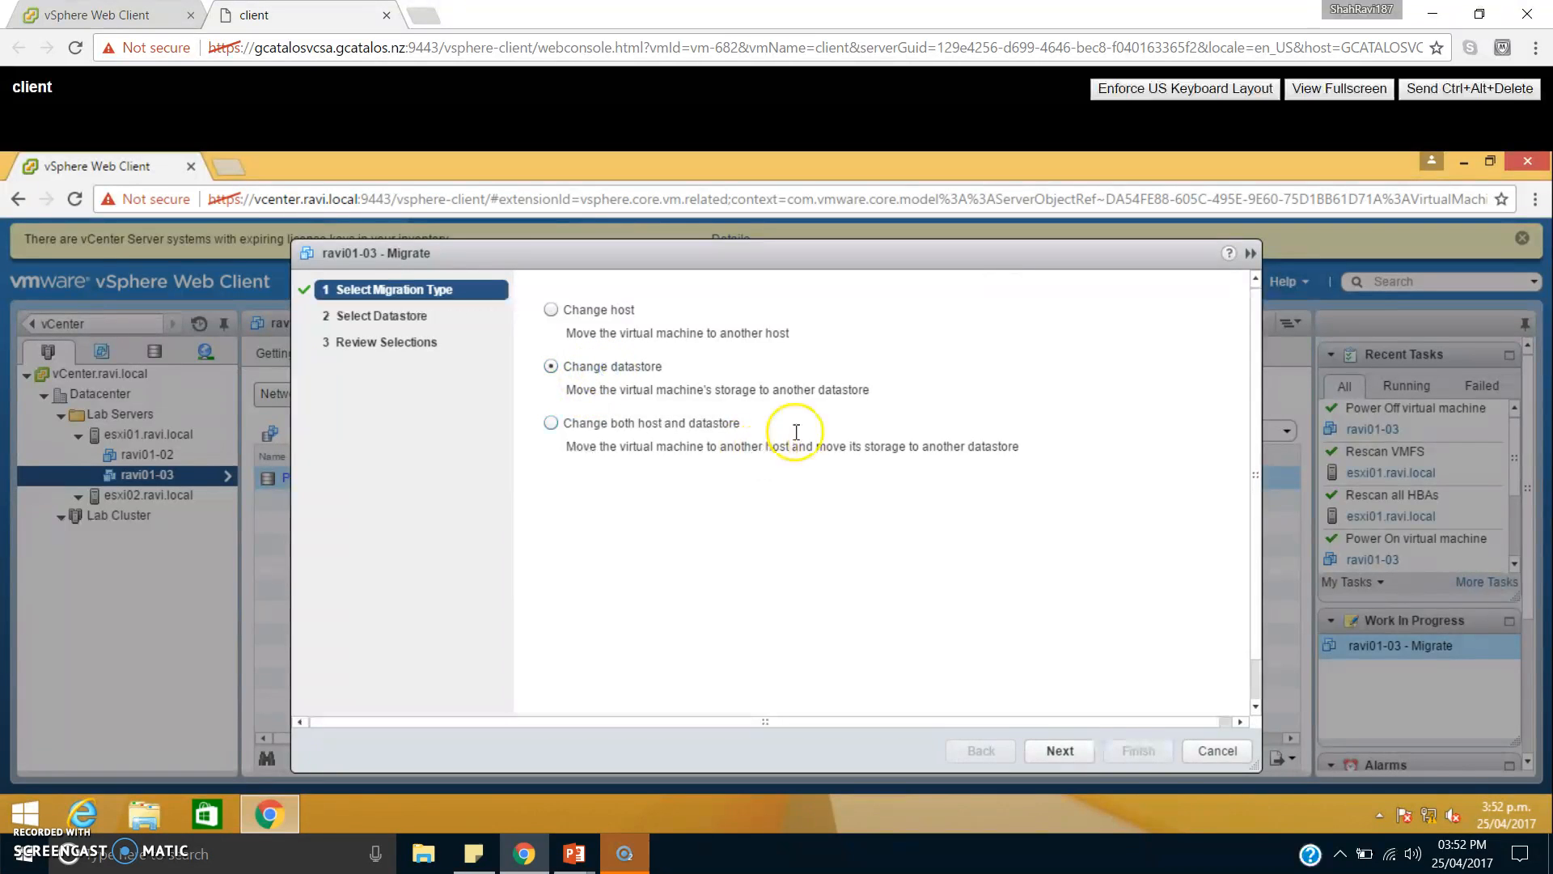
{"action": "left_click", "coordinate": [1085, 753]}
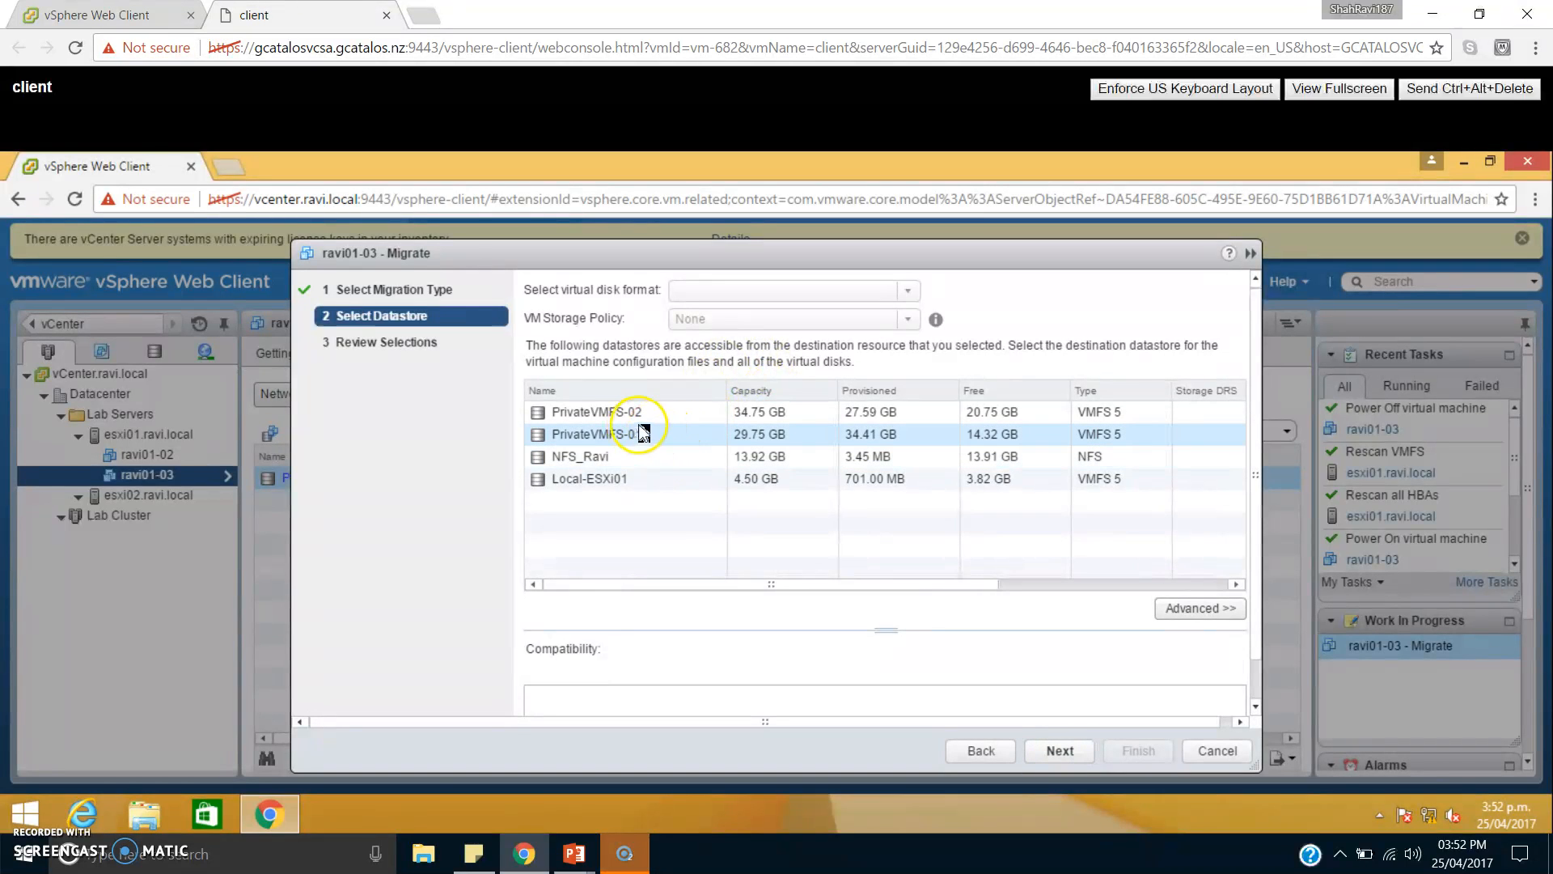
Choose PrivateVMFS-02 as the destination datastore and finish the migration wizard.
{"action": "left_click", "coordinate": [636, 437]}
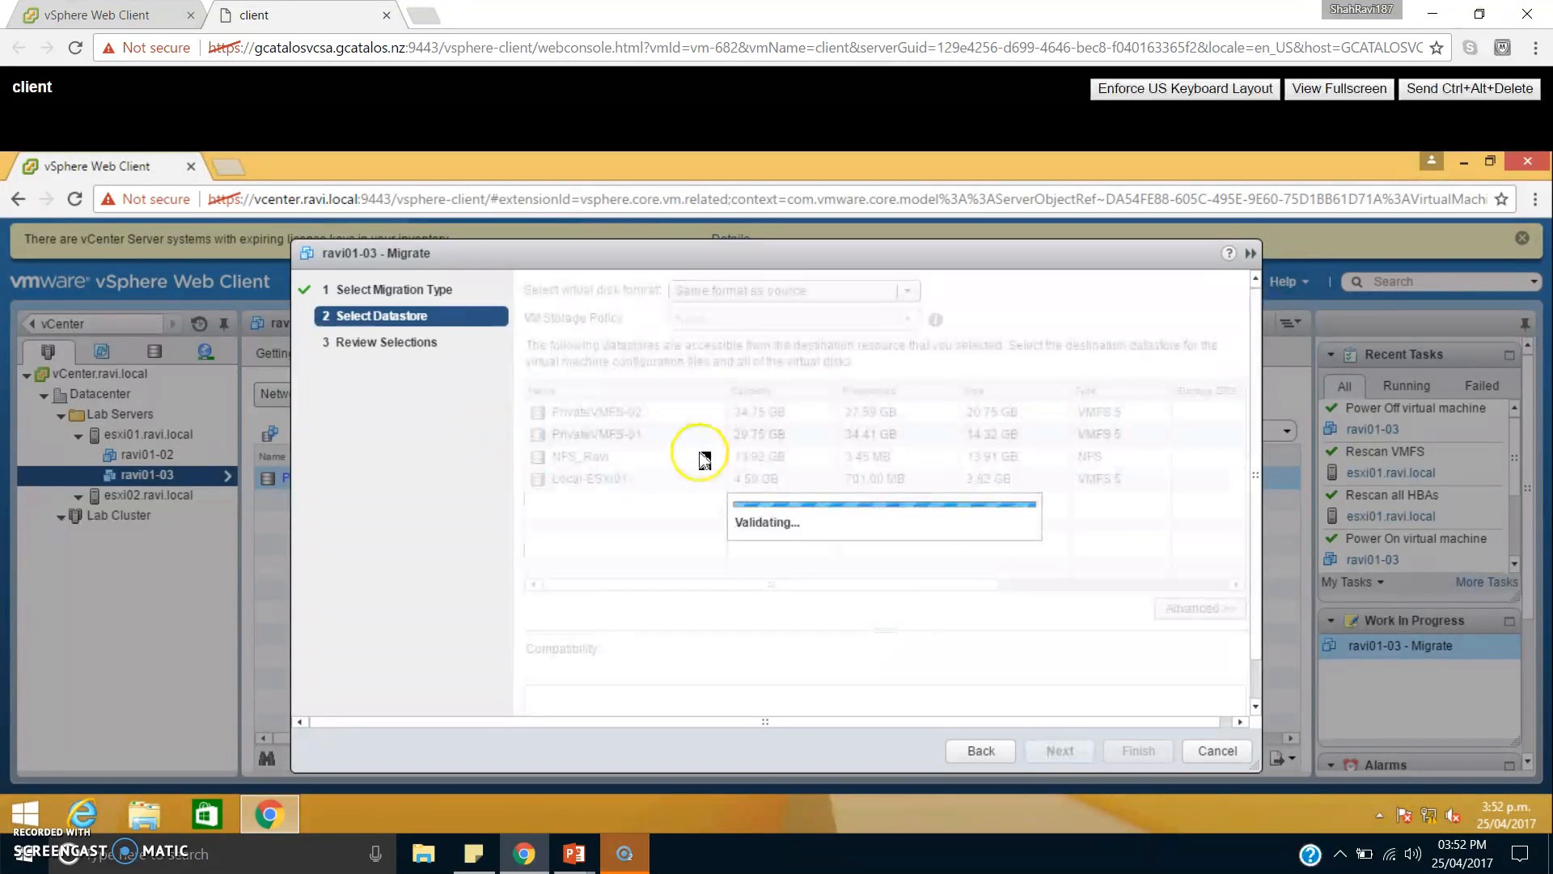
{"action": "left_click", "coordinate": [647, 412]}
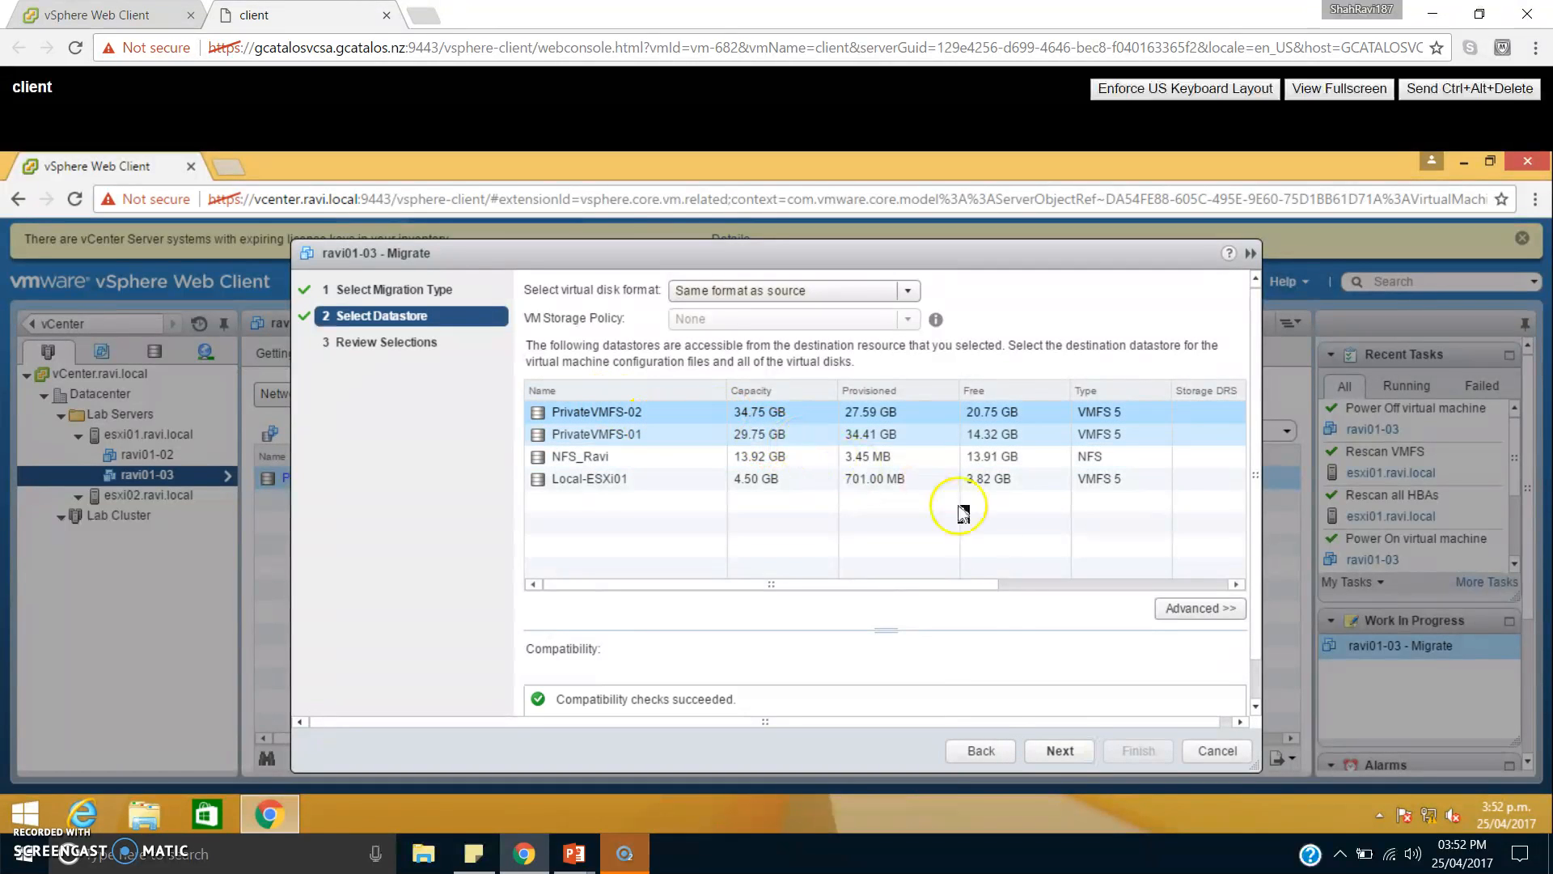
{"action": "left_click", "coordinate": [1075, 752]}
{"action": "left_click", "coordinate": [1076, 753]}
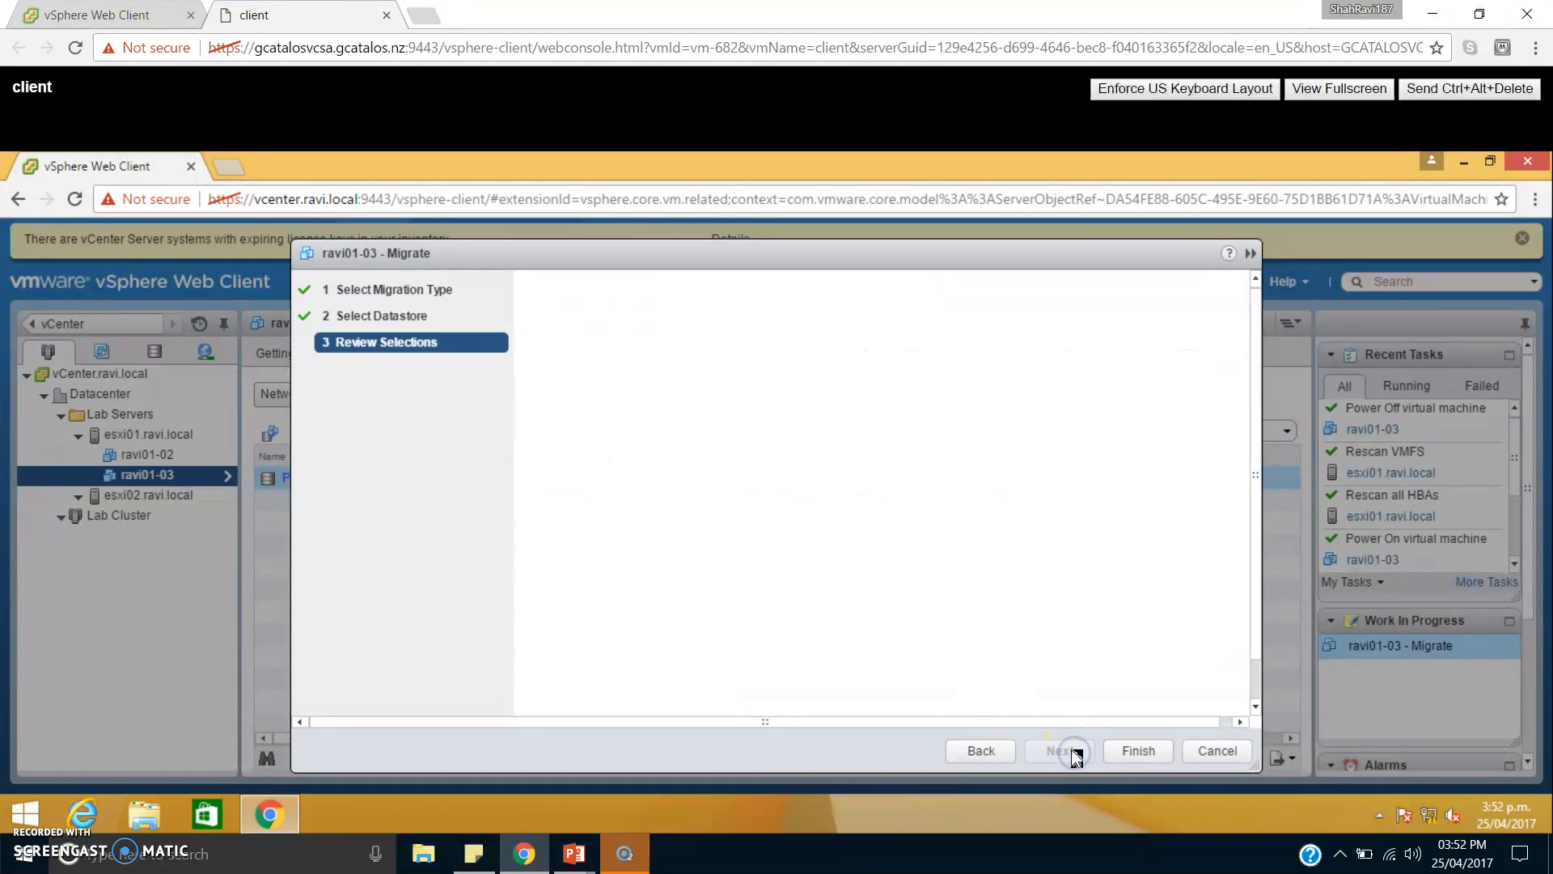
{"action": "left_click", "coordinate": [1138, 753]}
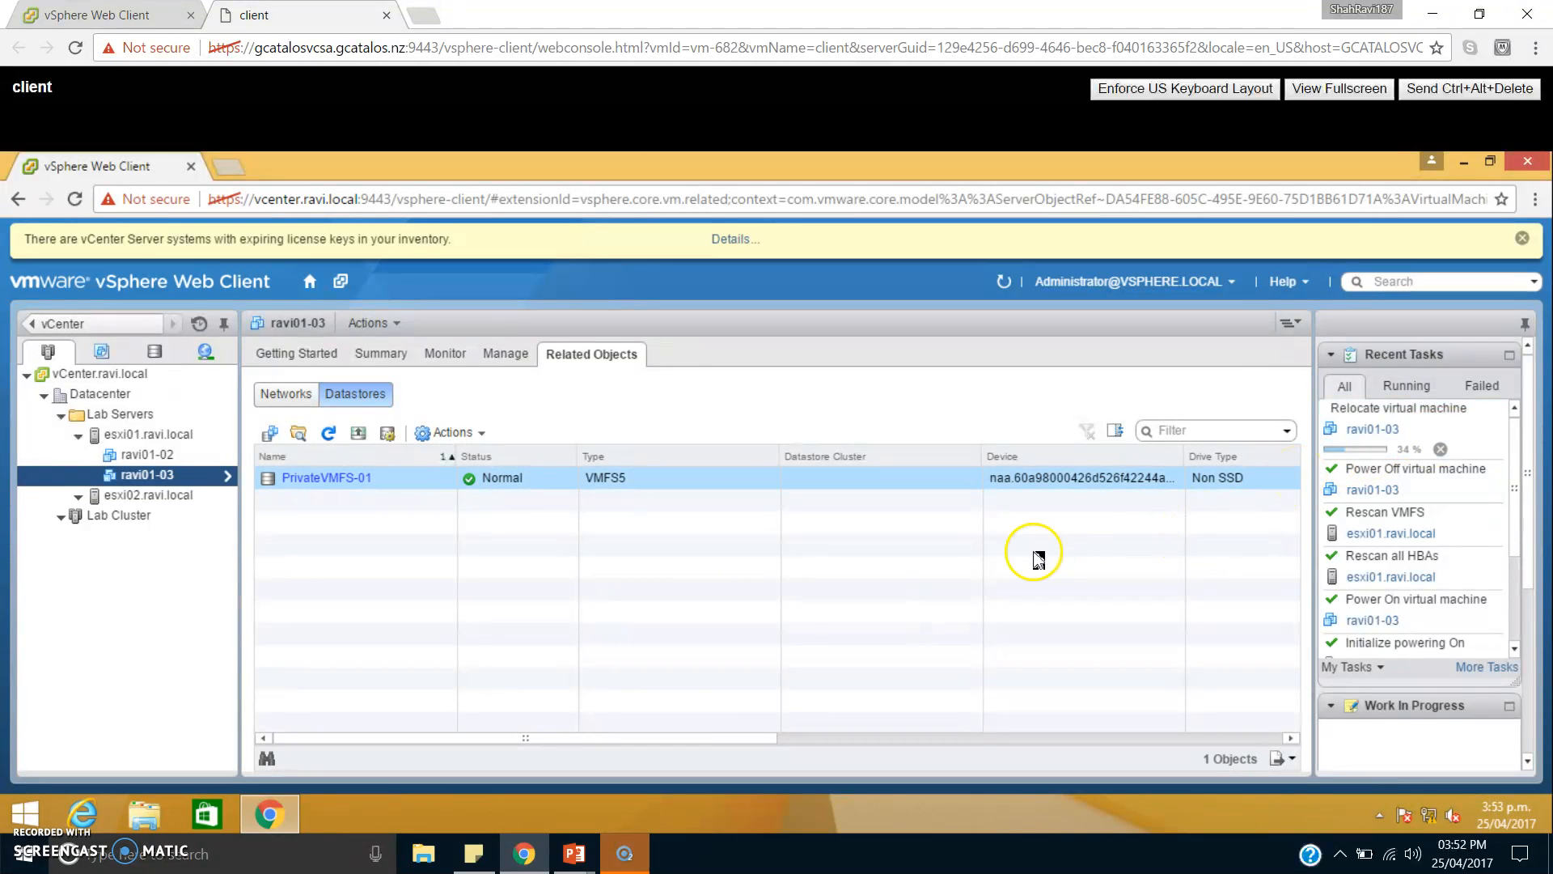
{"action": "left_click", "coordinate": [675, 585]}
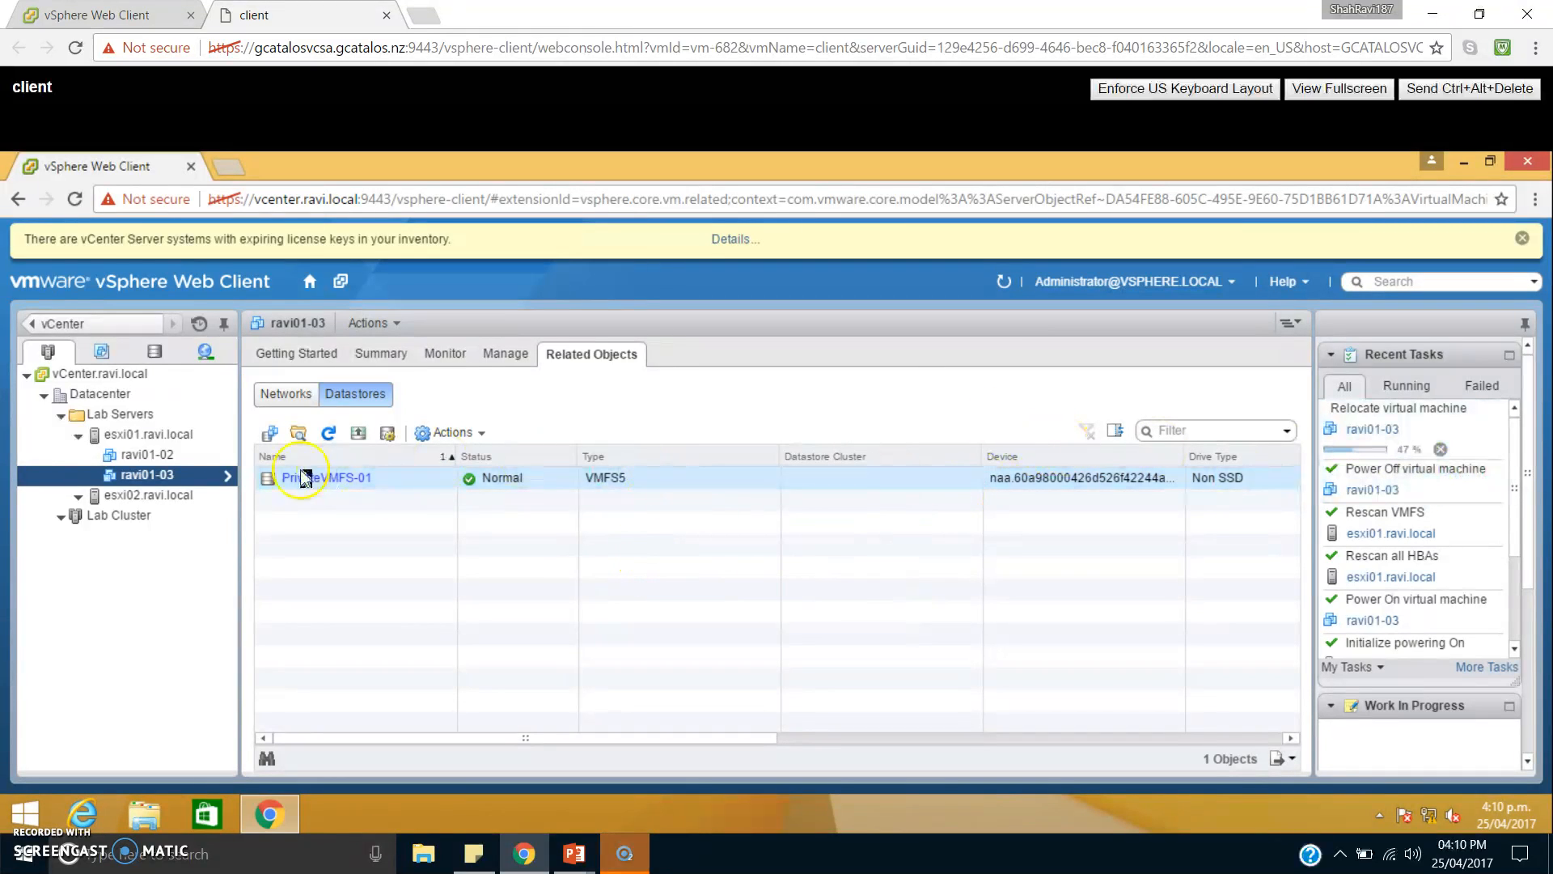
Examine the virtual switches and VMkernel adapters in the networking settings of host esxi01.ravi.local.
{"action": "left_click", "coordinate": [170, 438]}
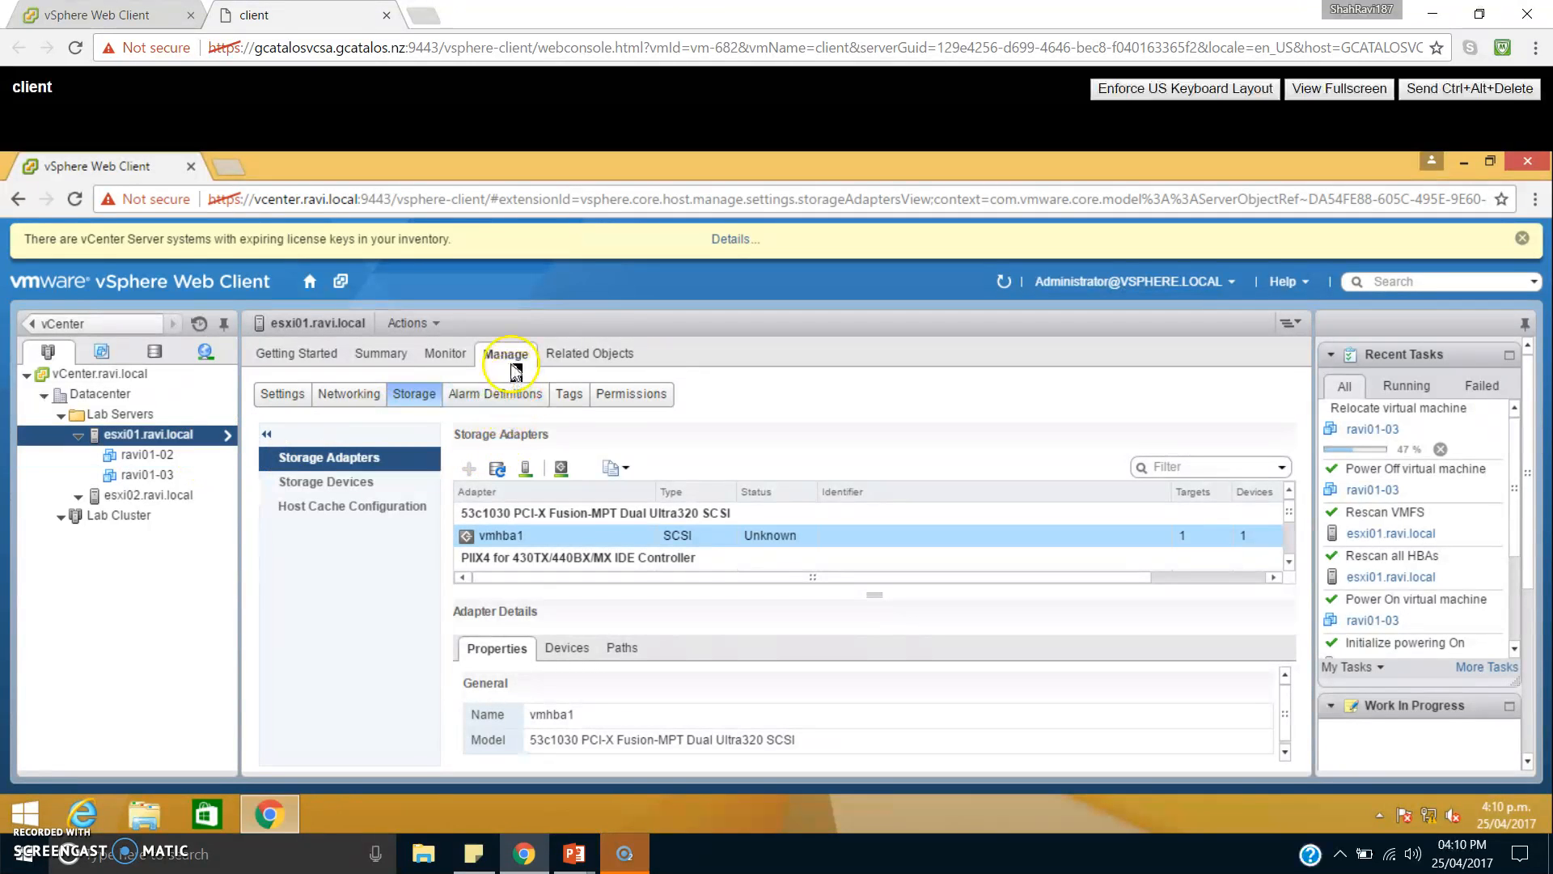
{"action": "left_click", "coordinate": [362, 395]}
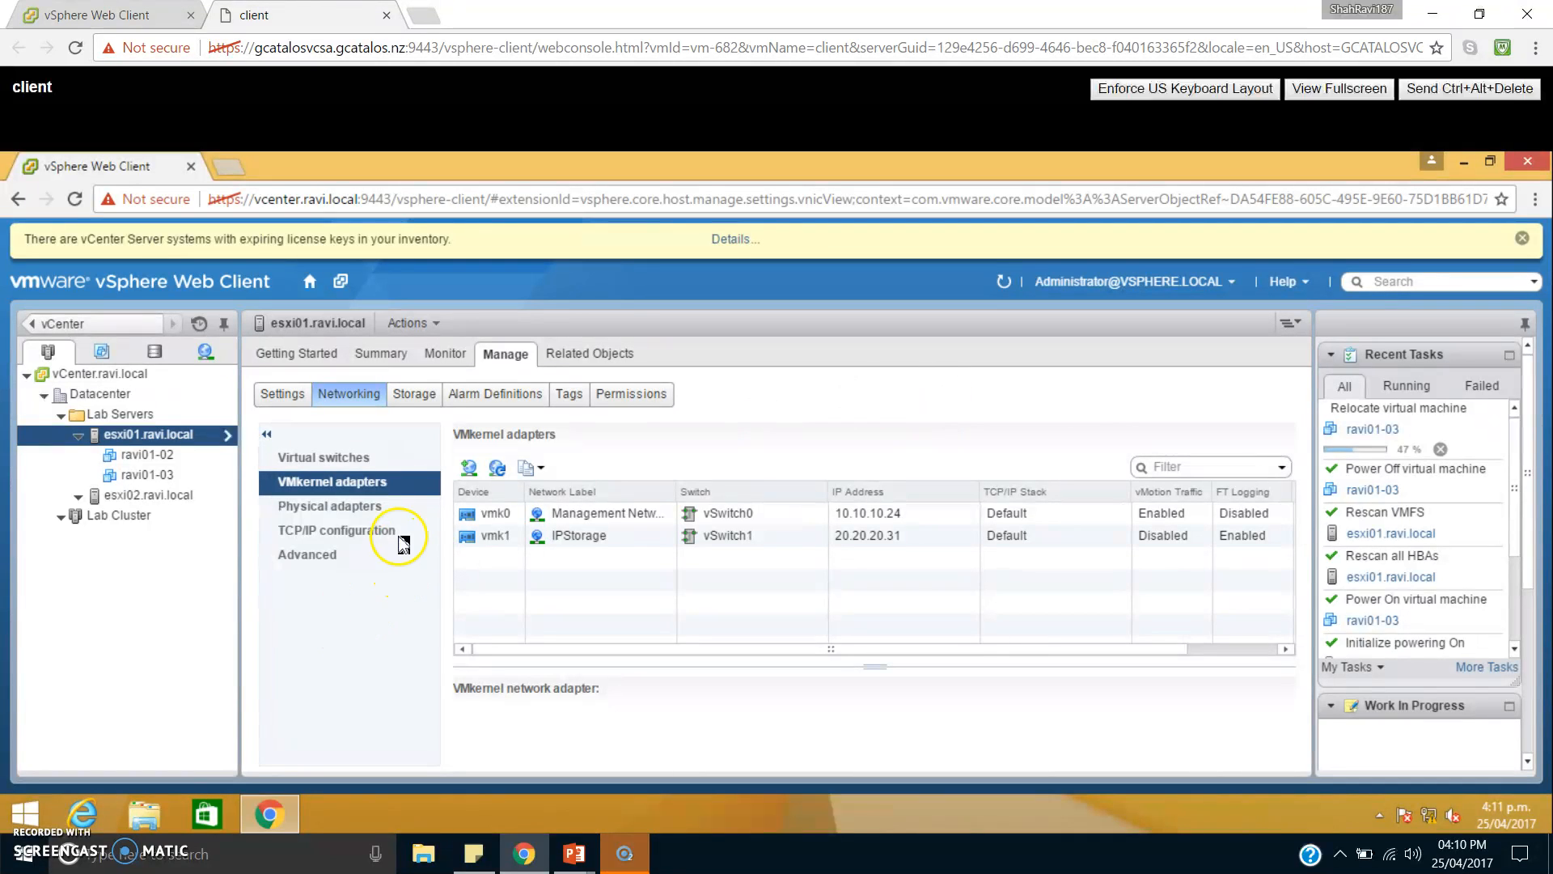
{"action": "left_click", "coordinate": [357, 461]}
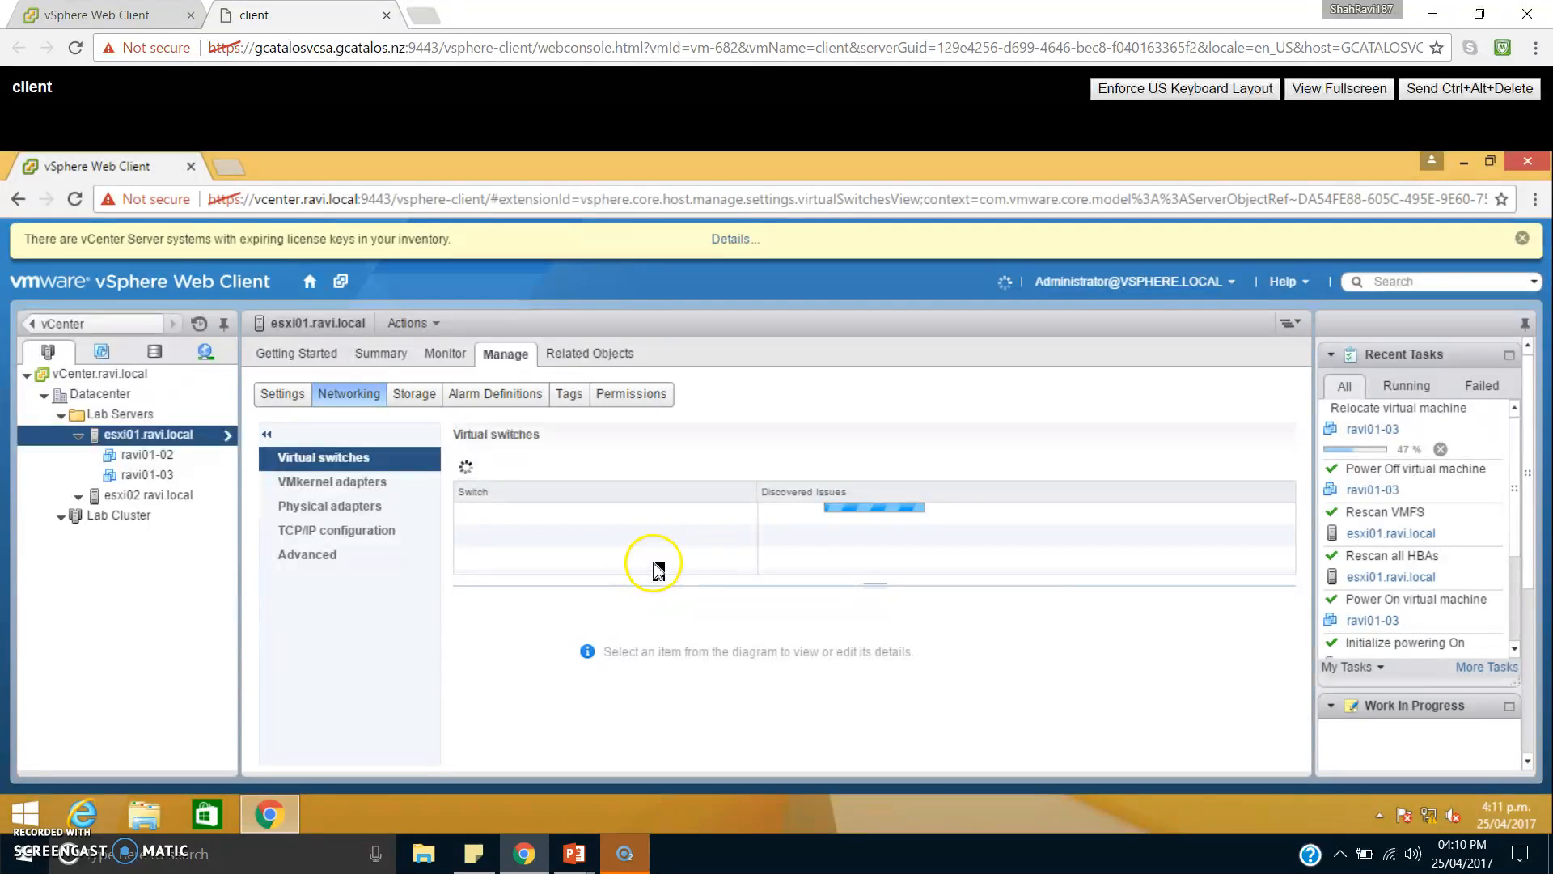
{"action": "left_click", "coordinate": [380, 486]}
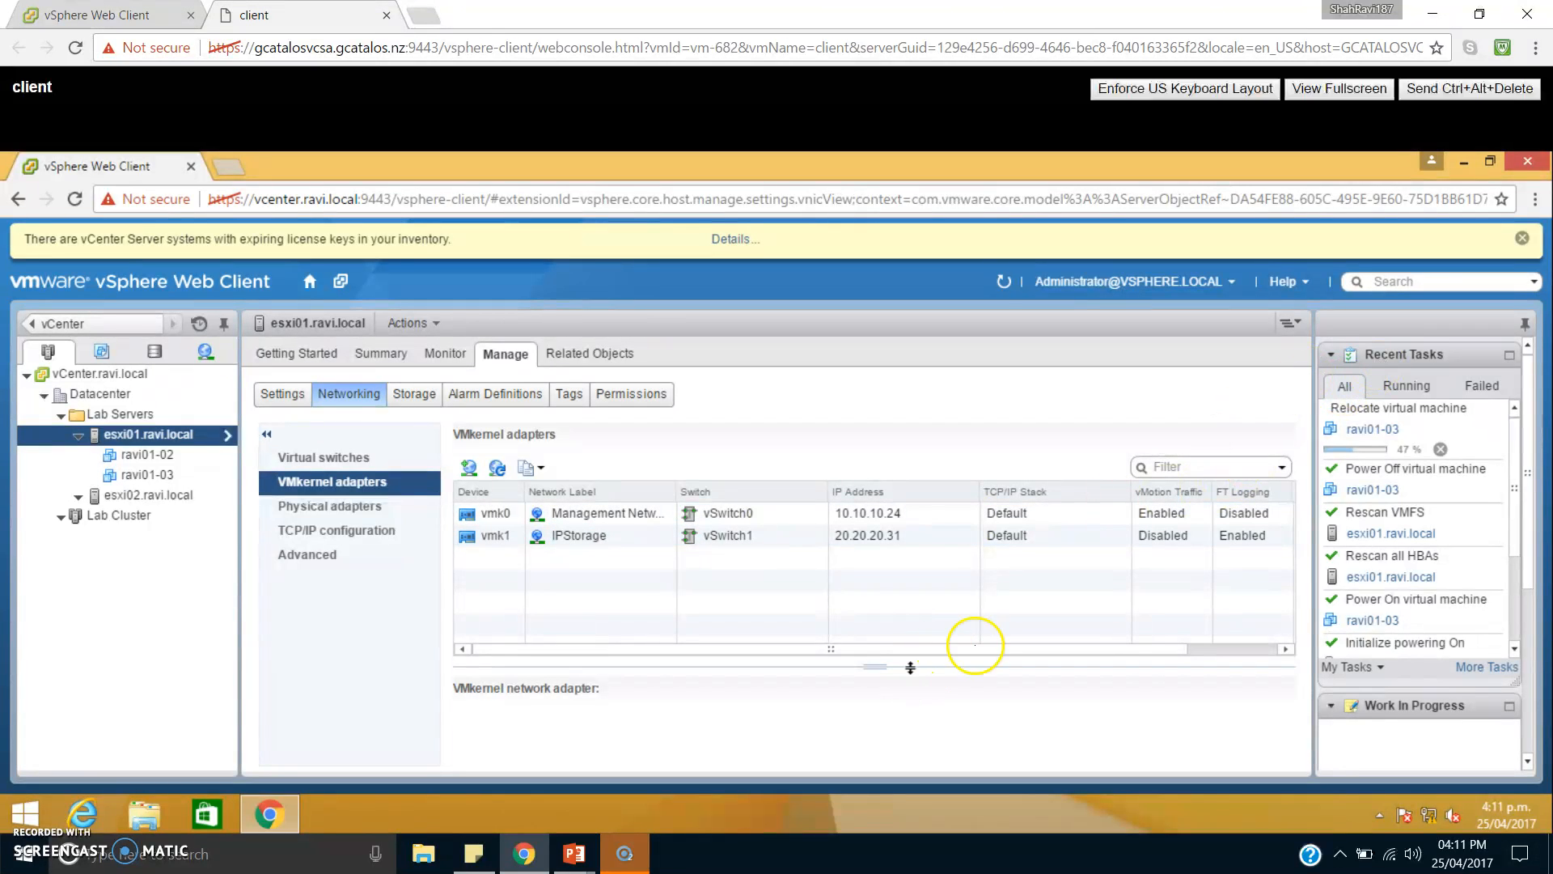
Check the services enabled on the vmk0 management adapter of esxi01.ravi.local, leaving its settings without changes.
{"action": "left_click", "coordinate": [611, 515]}
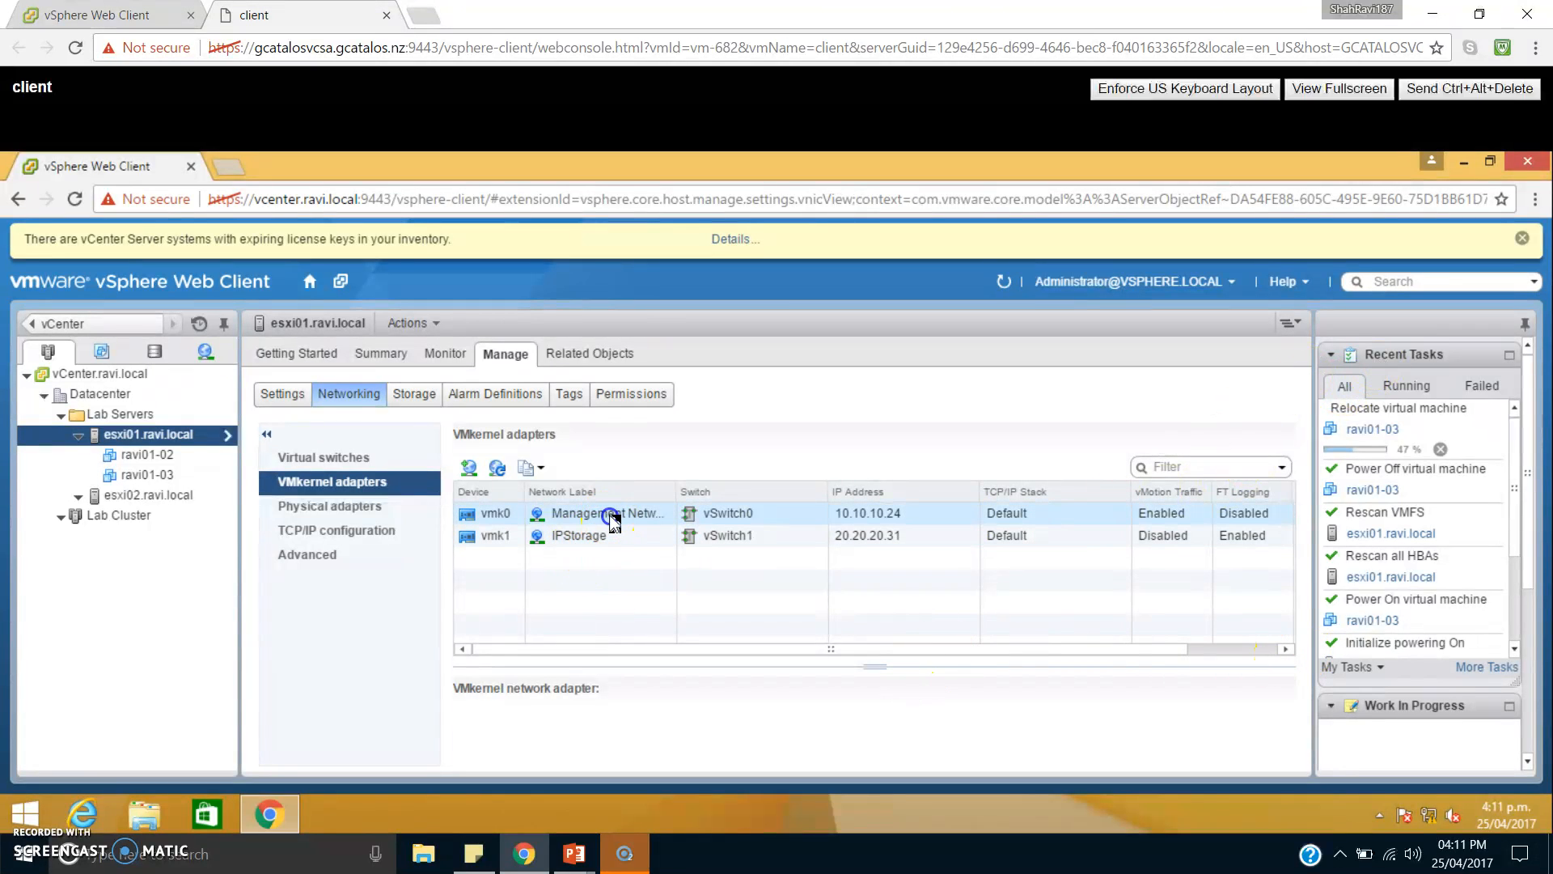
{"action": "left_click", "coordinate": [601, 536], "text": "ctrl"}
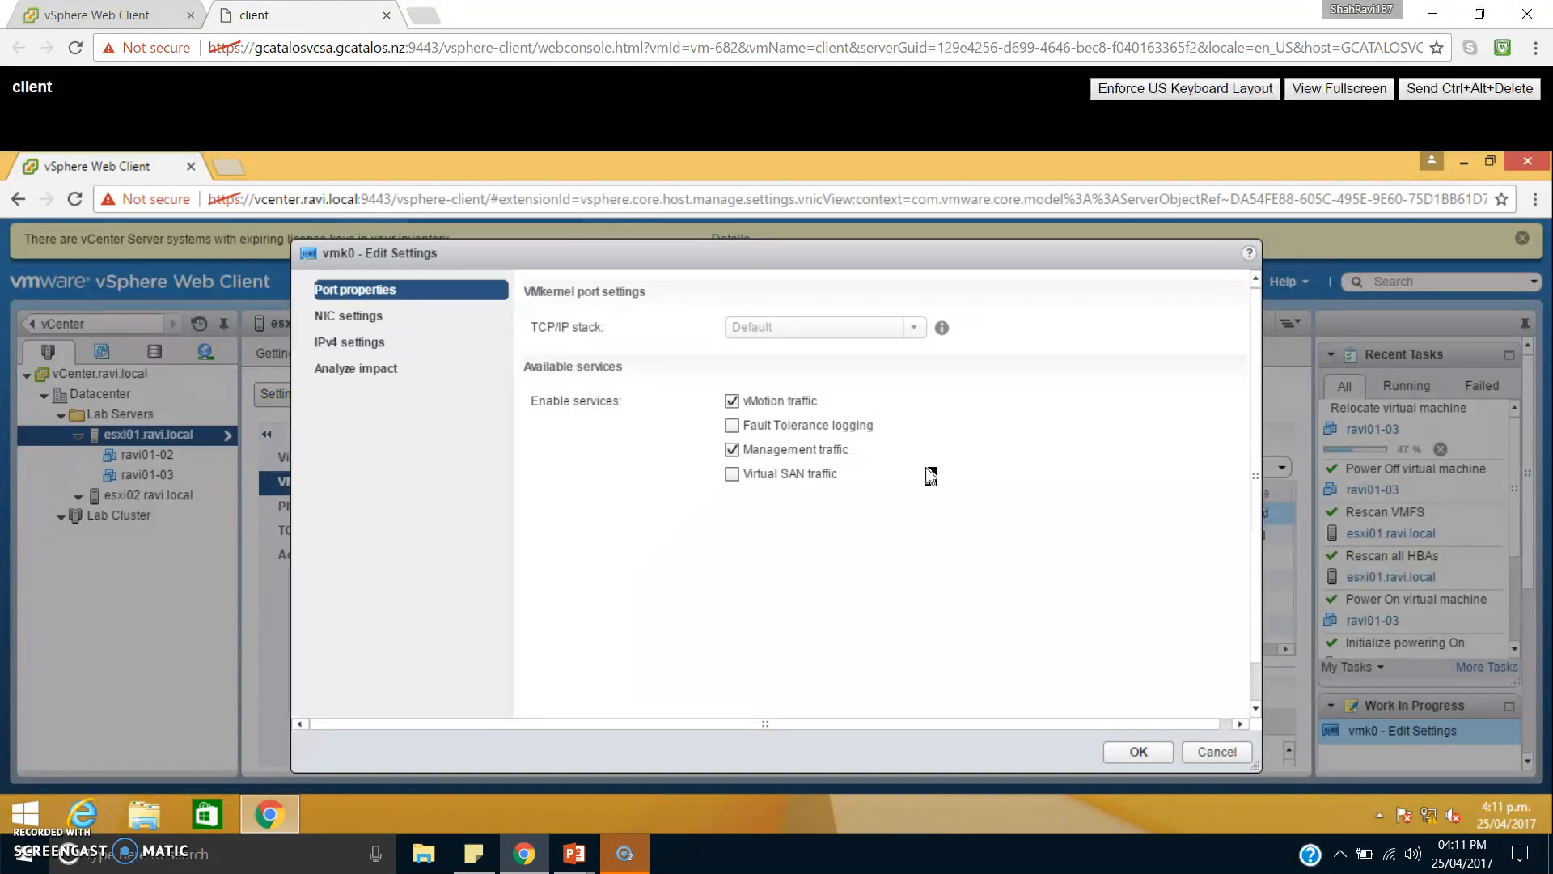
{"action": "left_click", "coordinate": [1224, 754]}
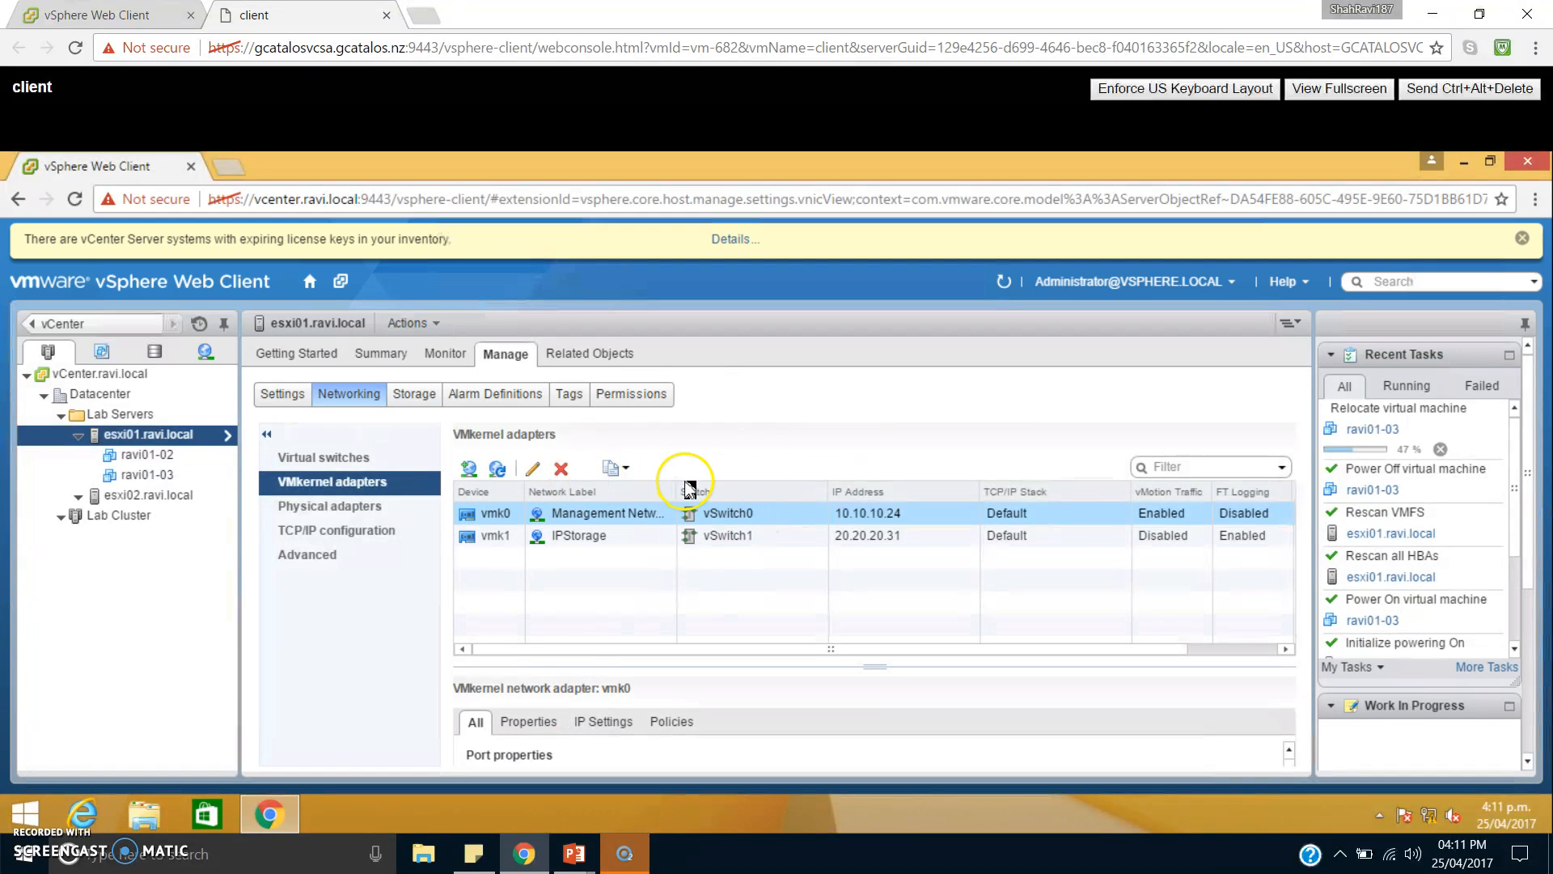
Check the services enabled on the vmk0 management adapter of esxi02.ravi.local, leaving its settings without changes.
{"action": "left_click", "coordinate": [178, 500]}
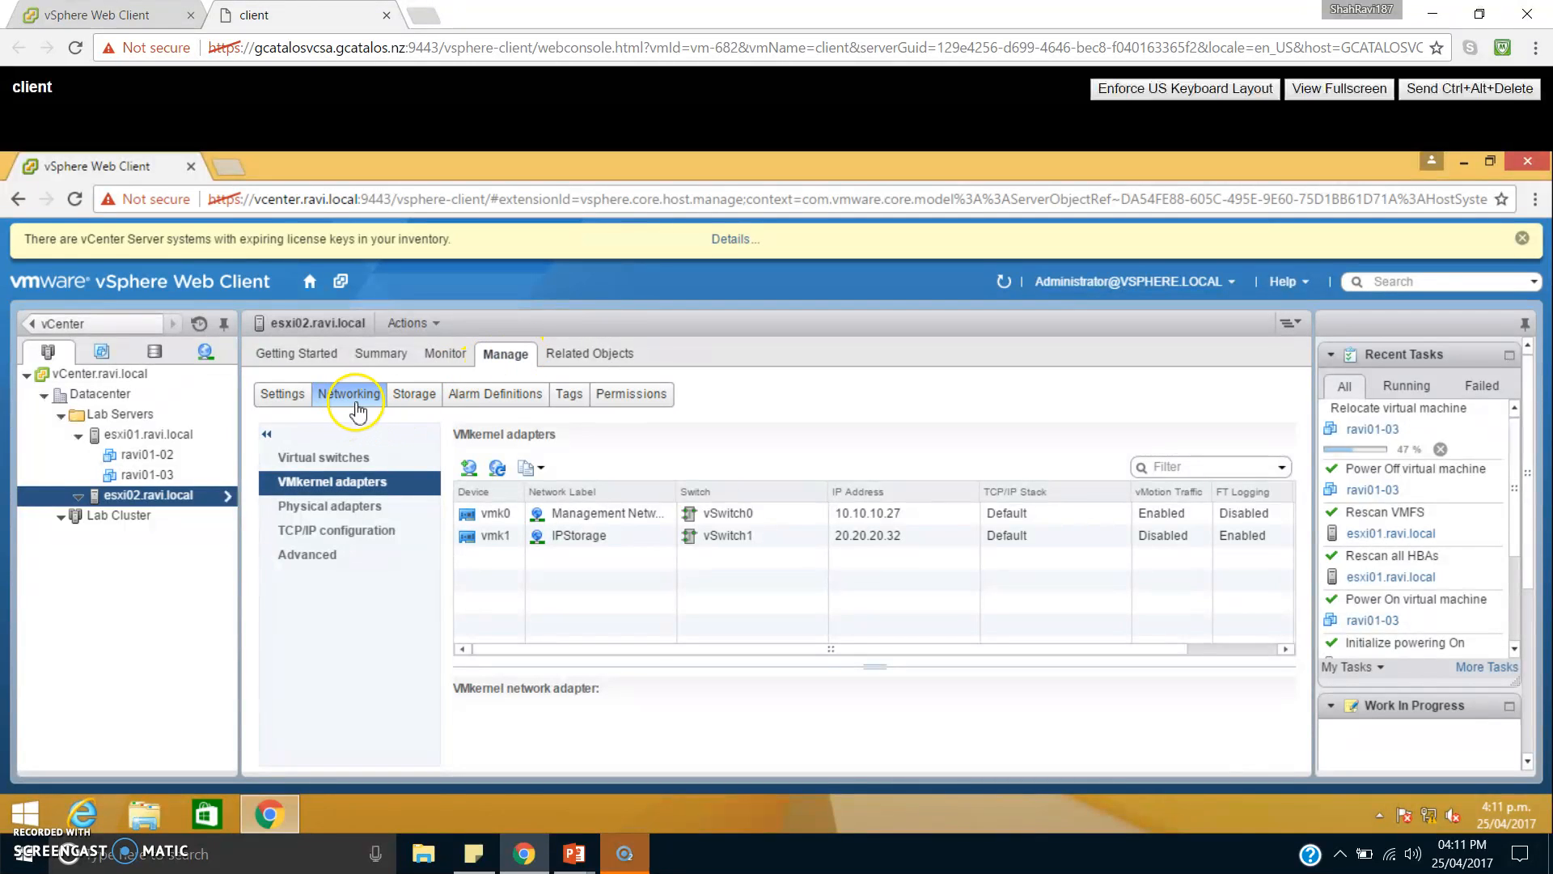
{"action": "left_click", "coordinate": [618, 519]}
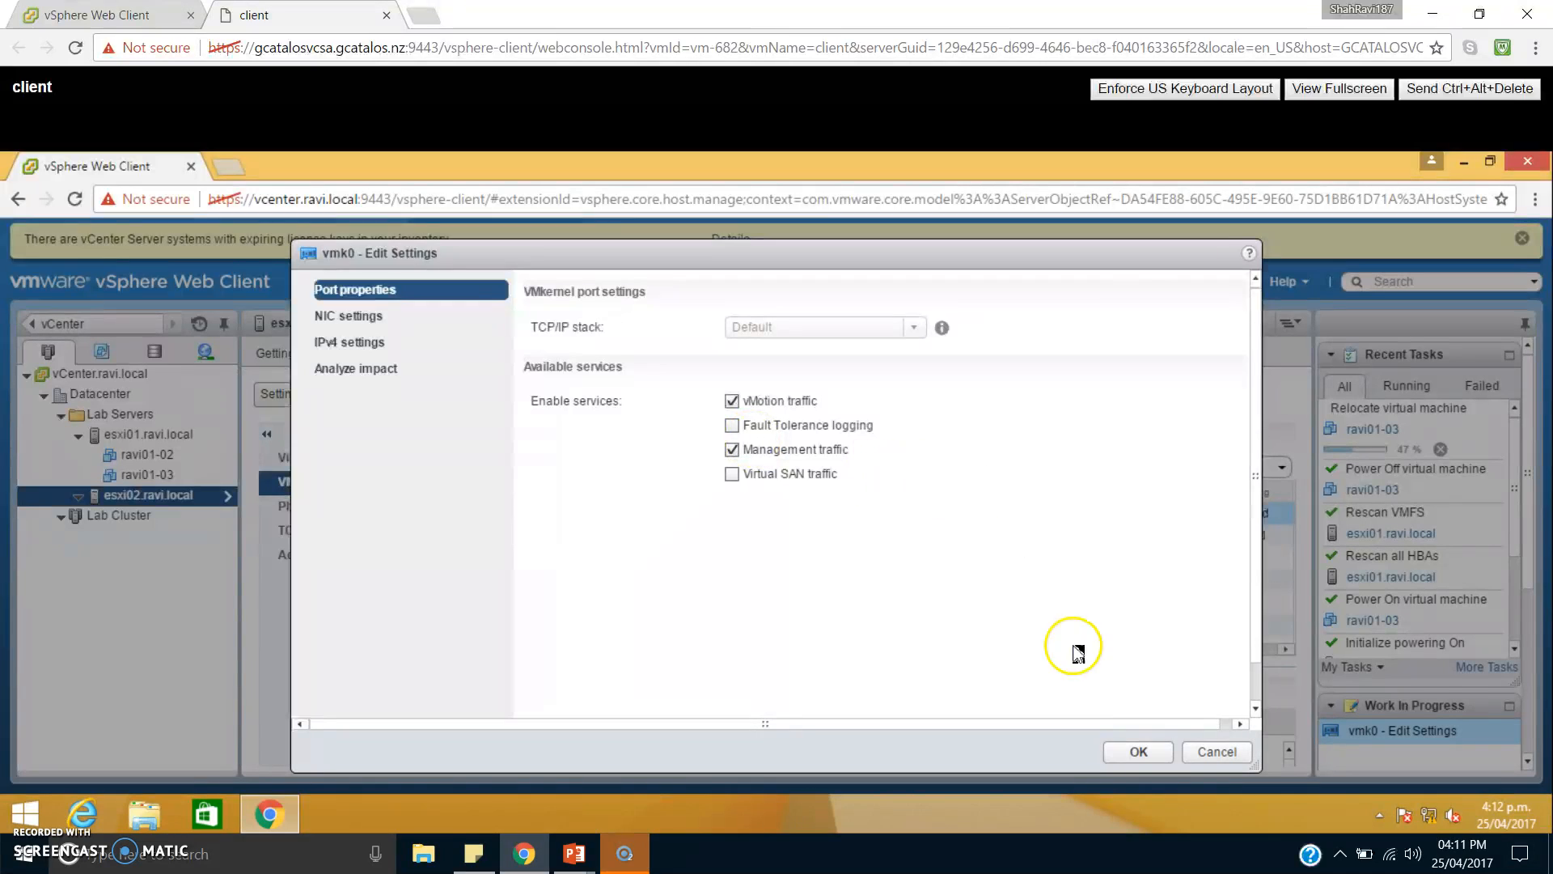
{"action": "left_click", "coordinate": [1186, 742]}
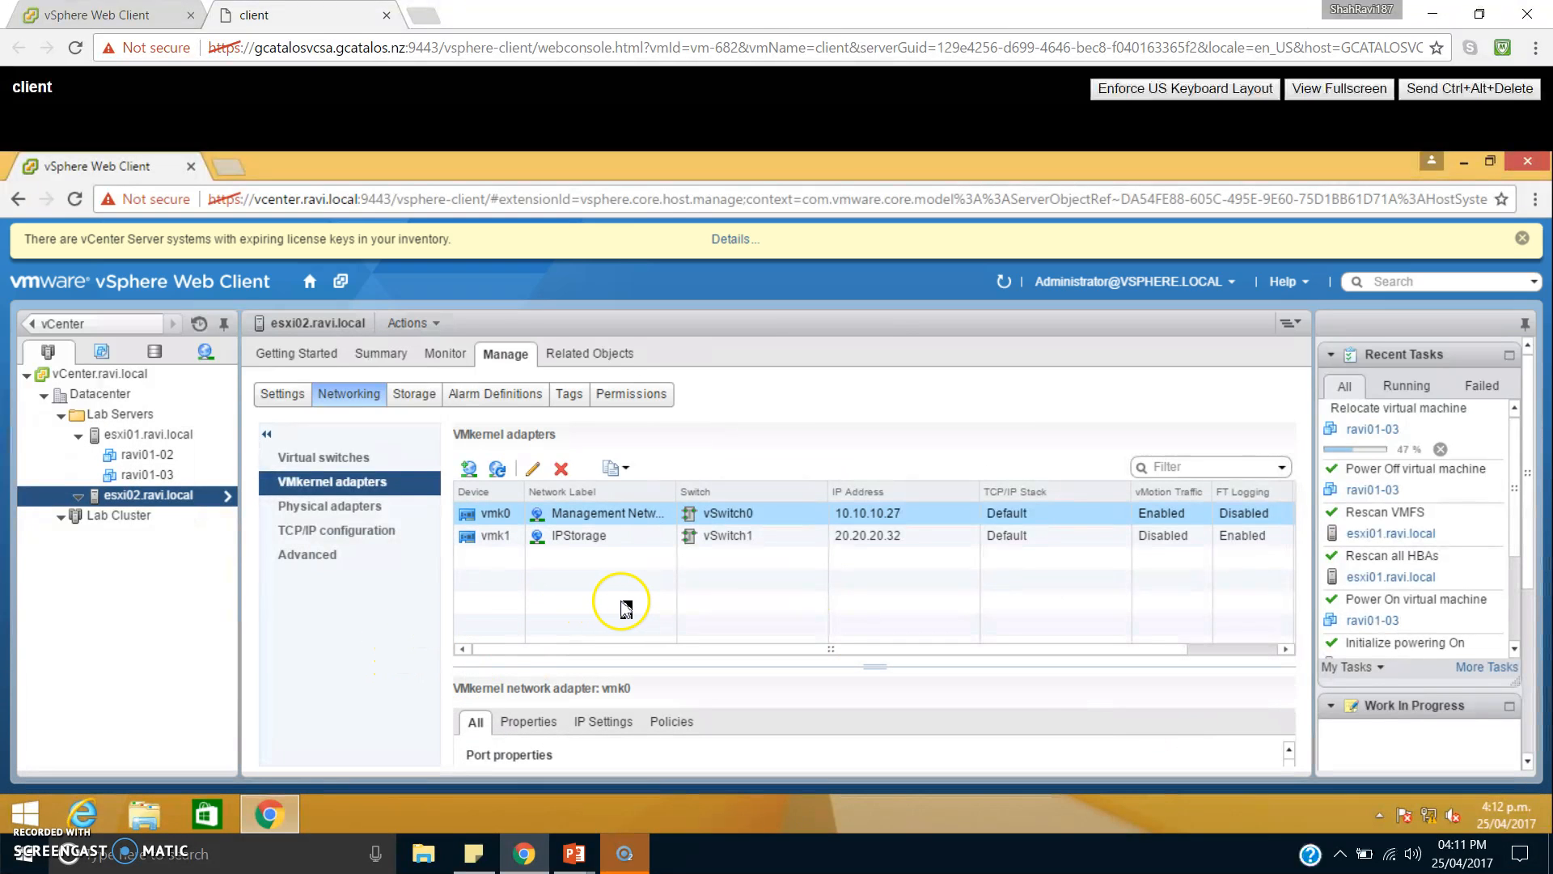
Examine the datastores related to host esxi01.ravi.local, including NFS_Ravi and PrivateVMFS-01.
{"action": "left_click", "coordinate": [172, 442]}
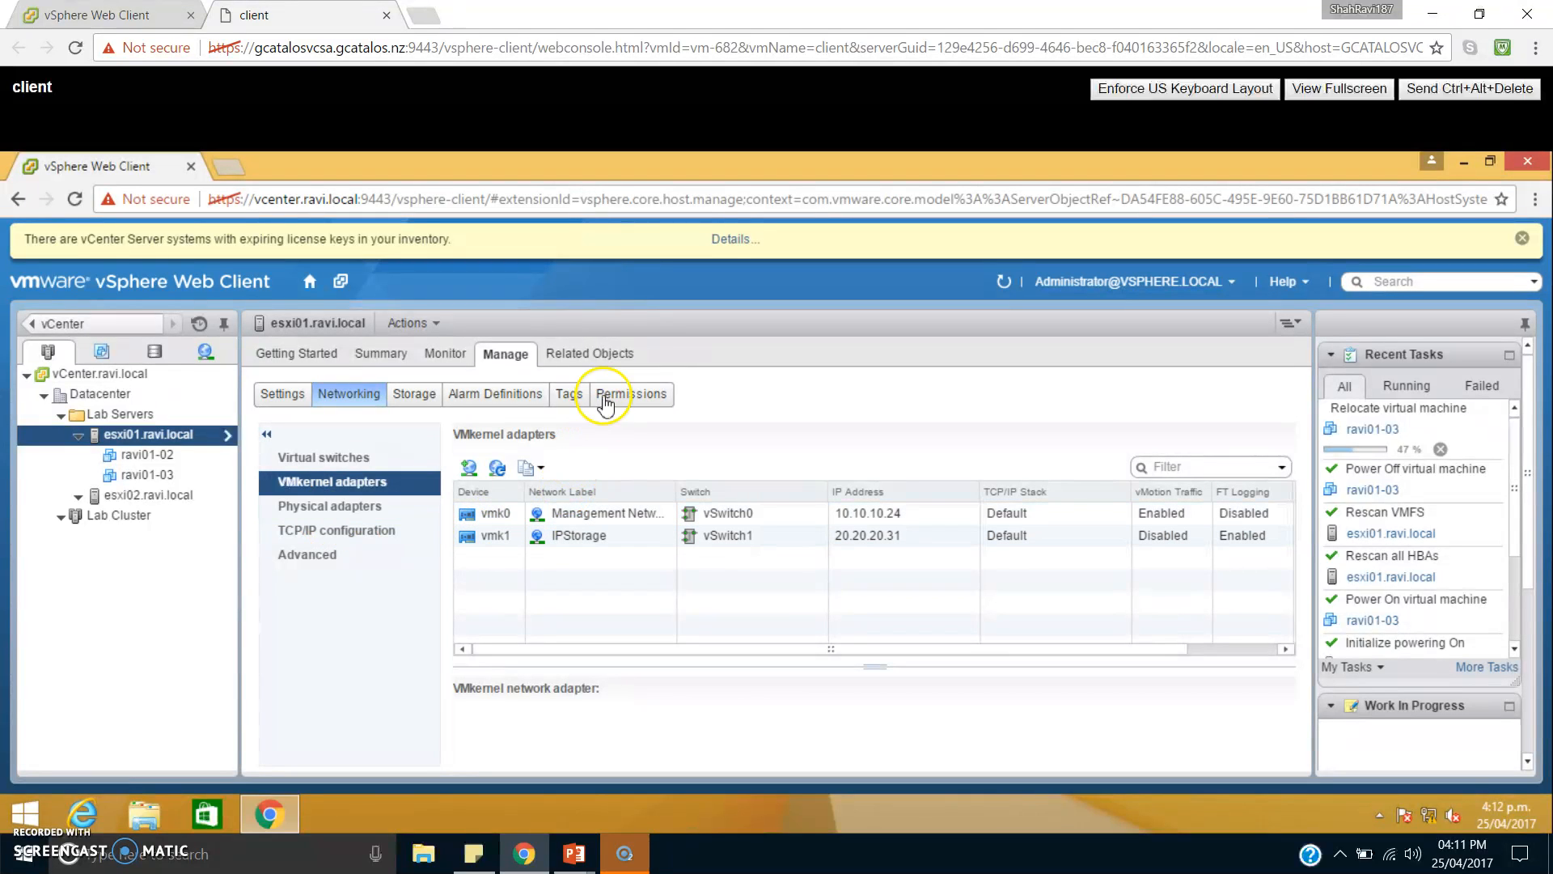
{"action": "left_click", "coordinate": [593, 356]}
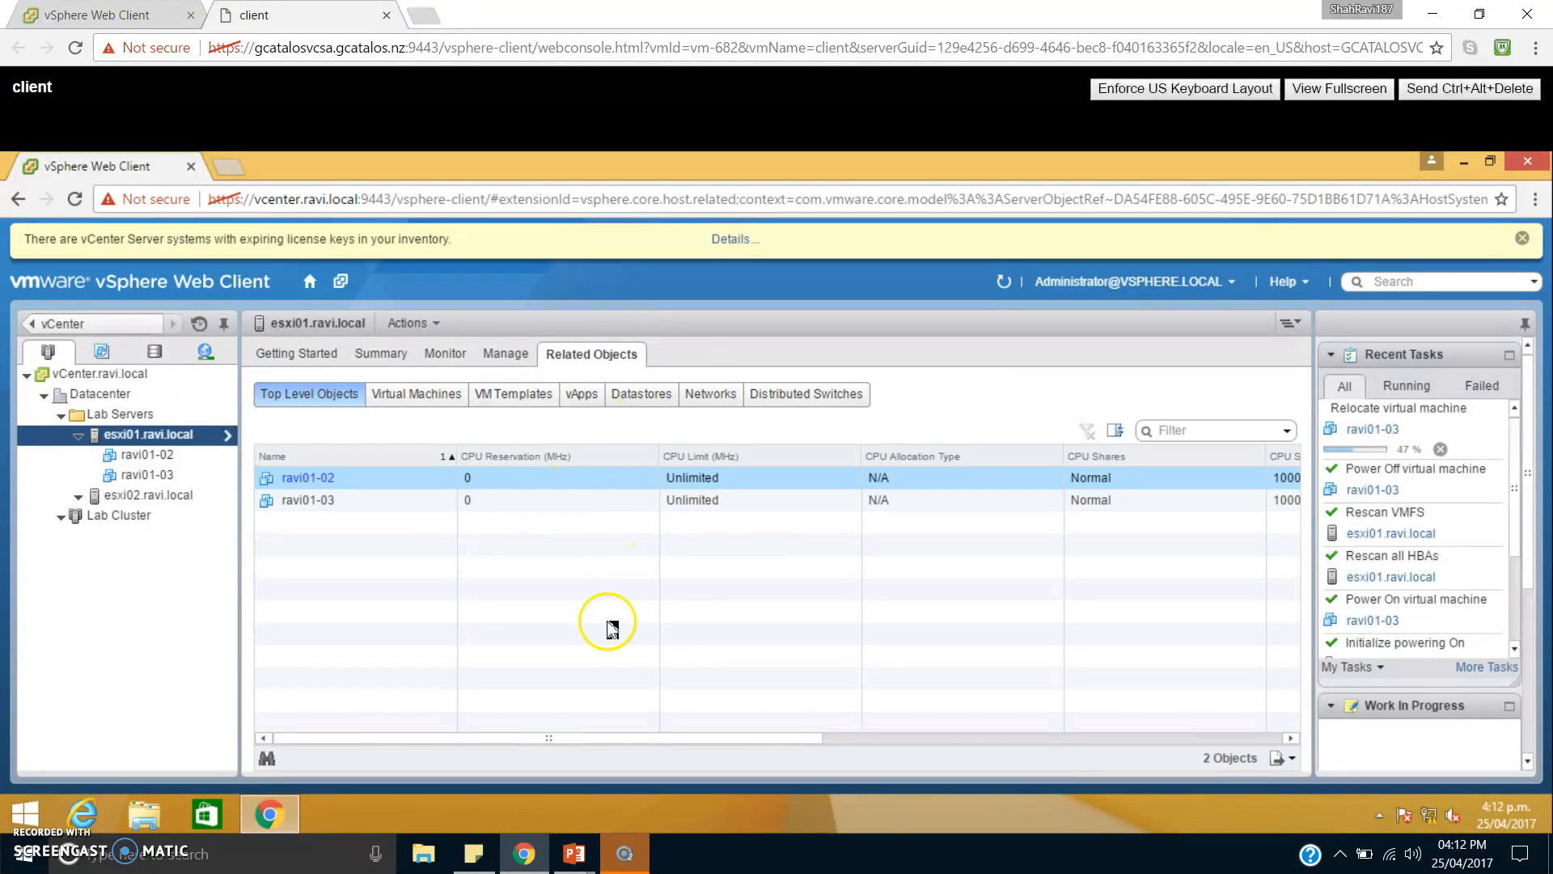
{"action": "left_click", "coordinate": [647, 398]}
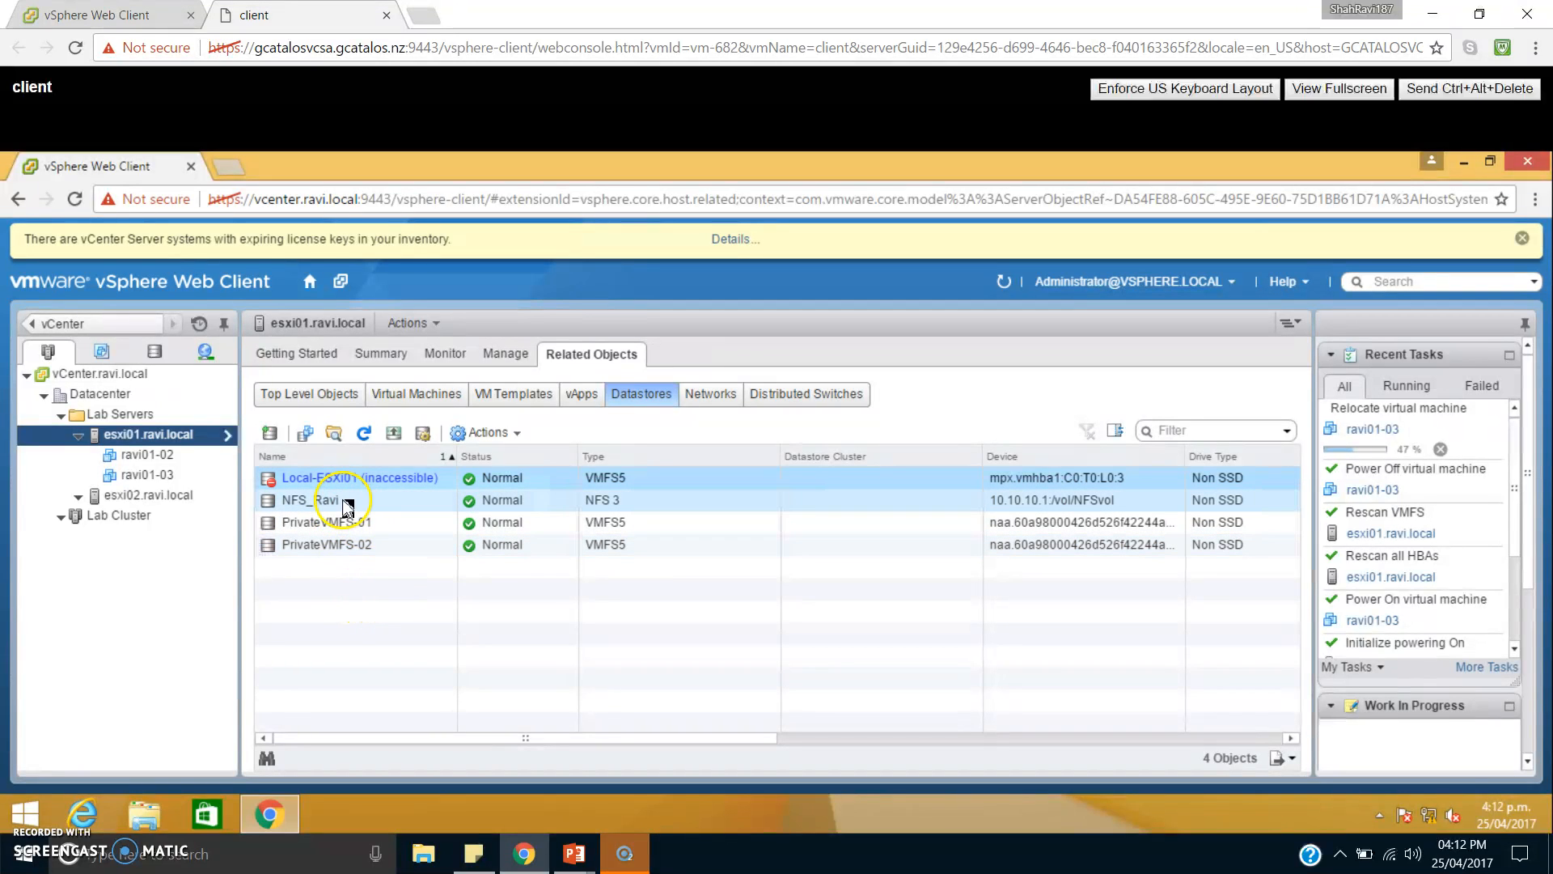
{"action": "left_click", "coordinate": [342, 503]}
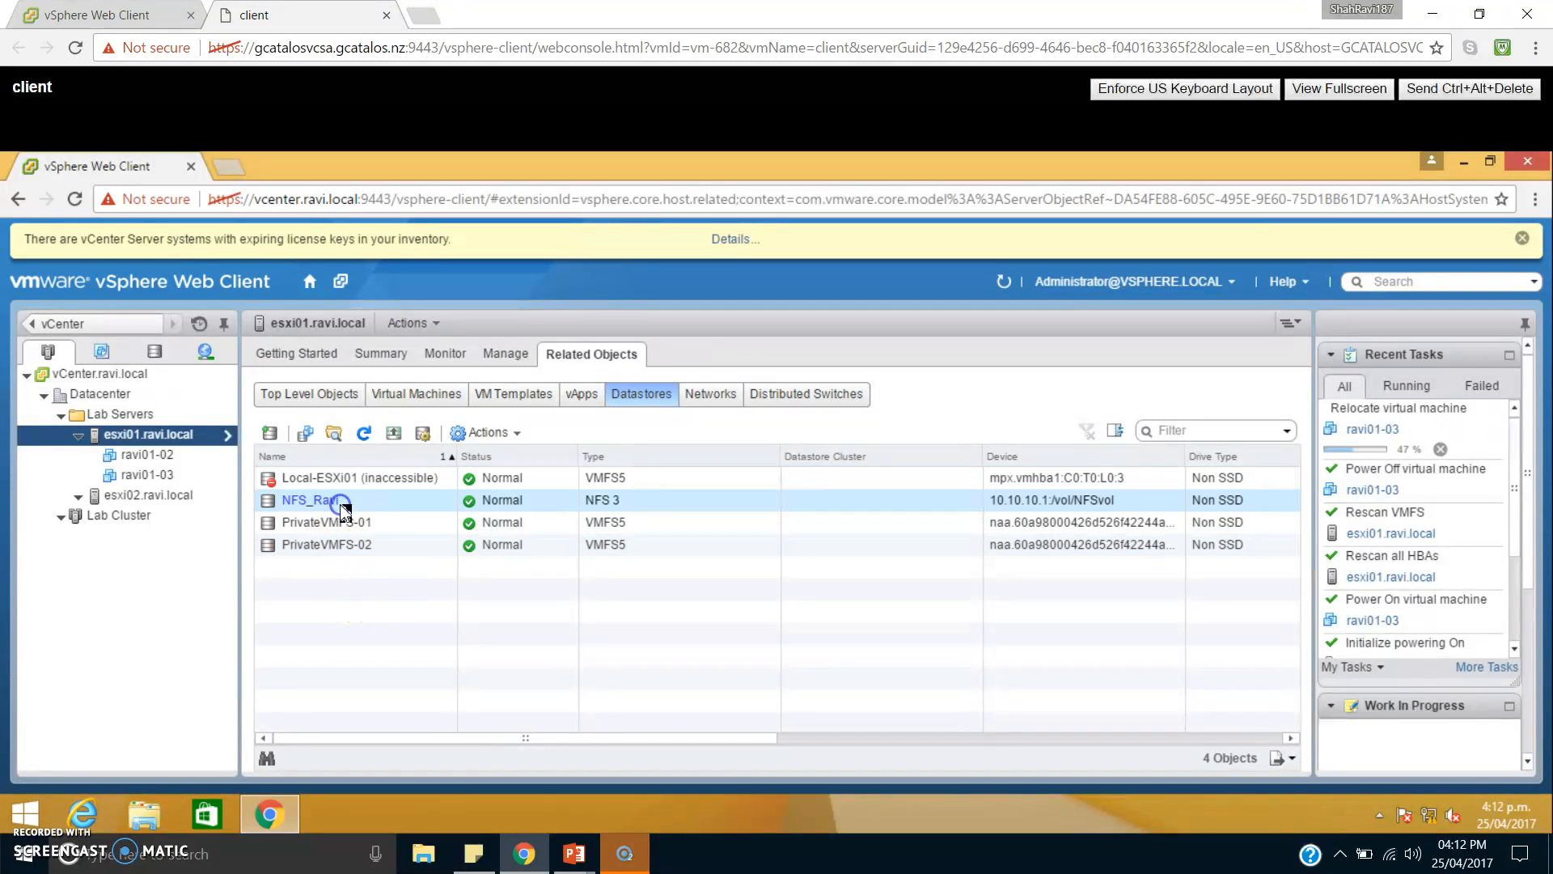
{"action": "left_click", "coordinate": [375, 526]}
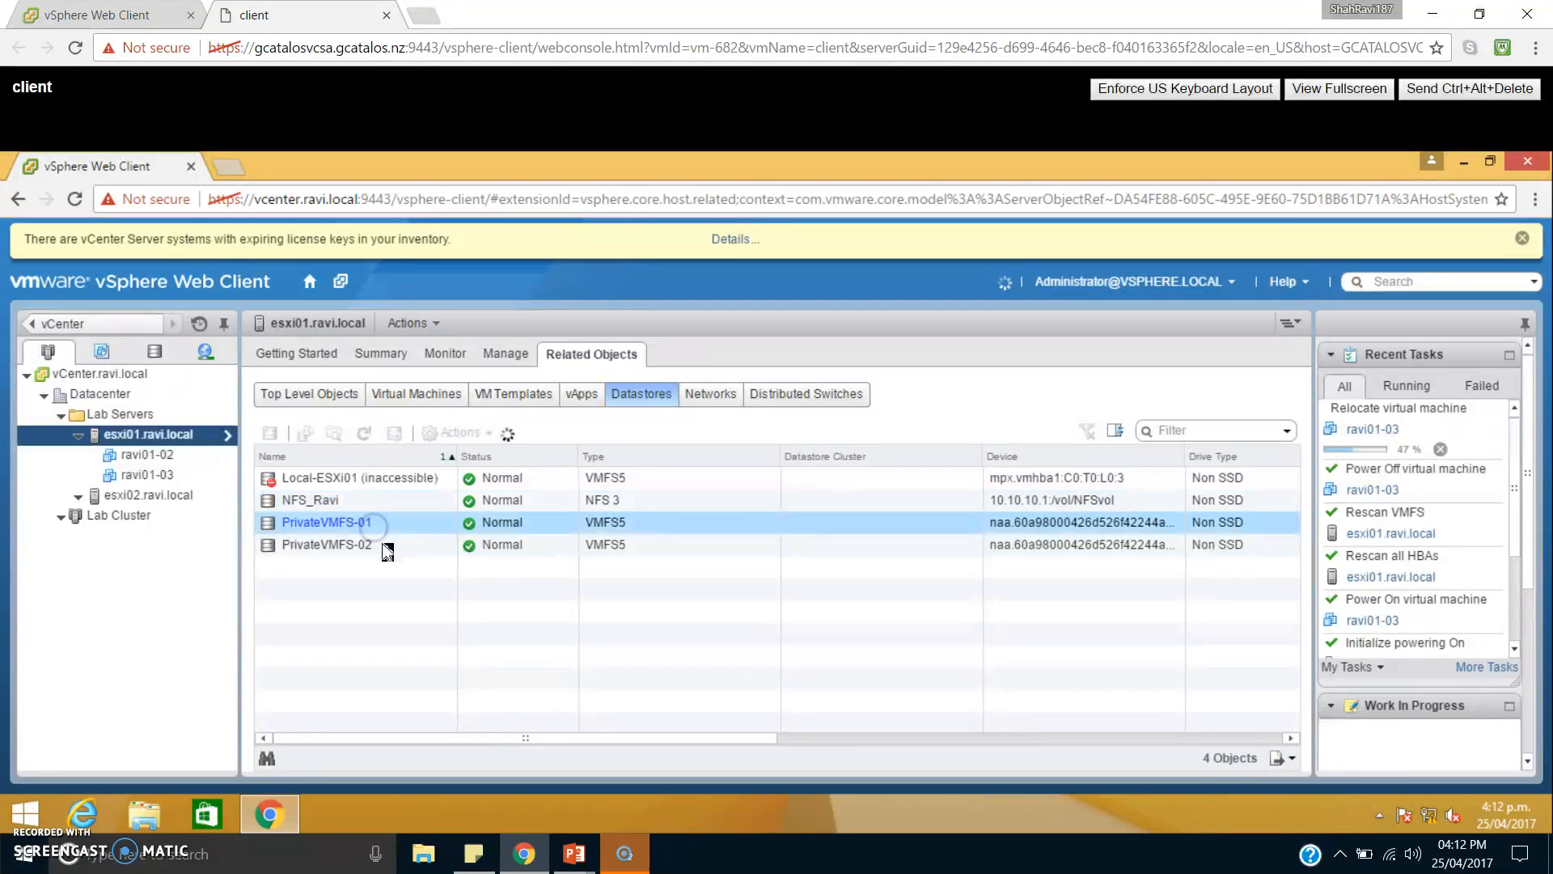
Compare the datastores available to hosts esxi01.ravi.local and esxi02.ravi.local, including NFS_Ravi, PrivateVMFS-01 and PrivateVMFS-02.
{"action": "left_click", "coordinate": [382, 544]}
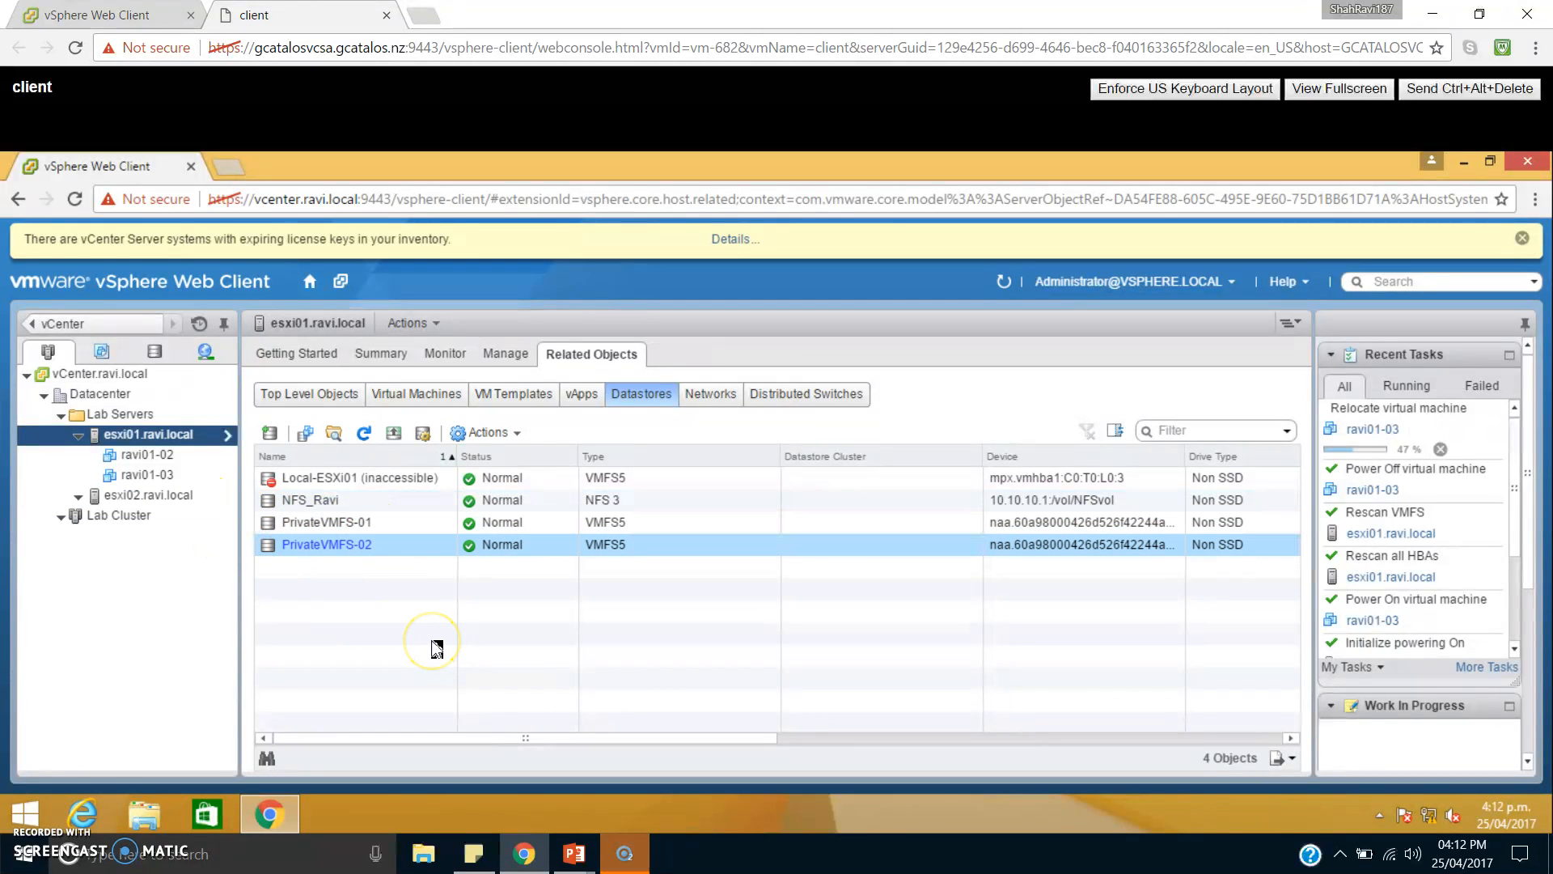
{"action": "left_click", "coordinate": [183, 495]}
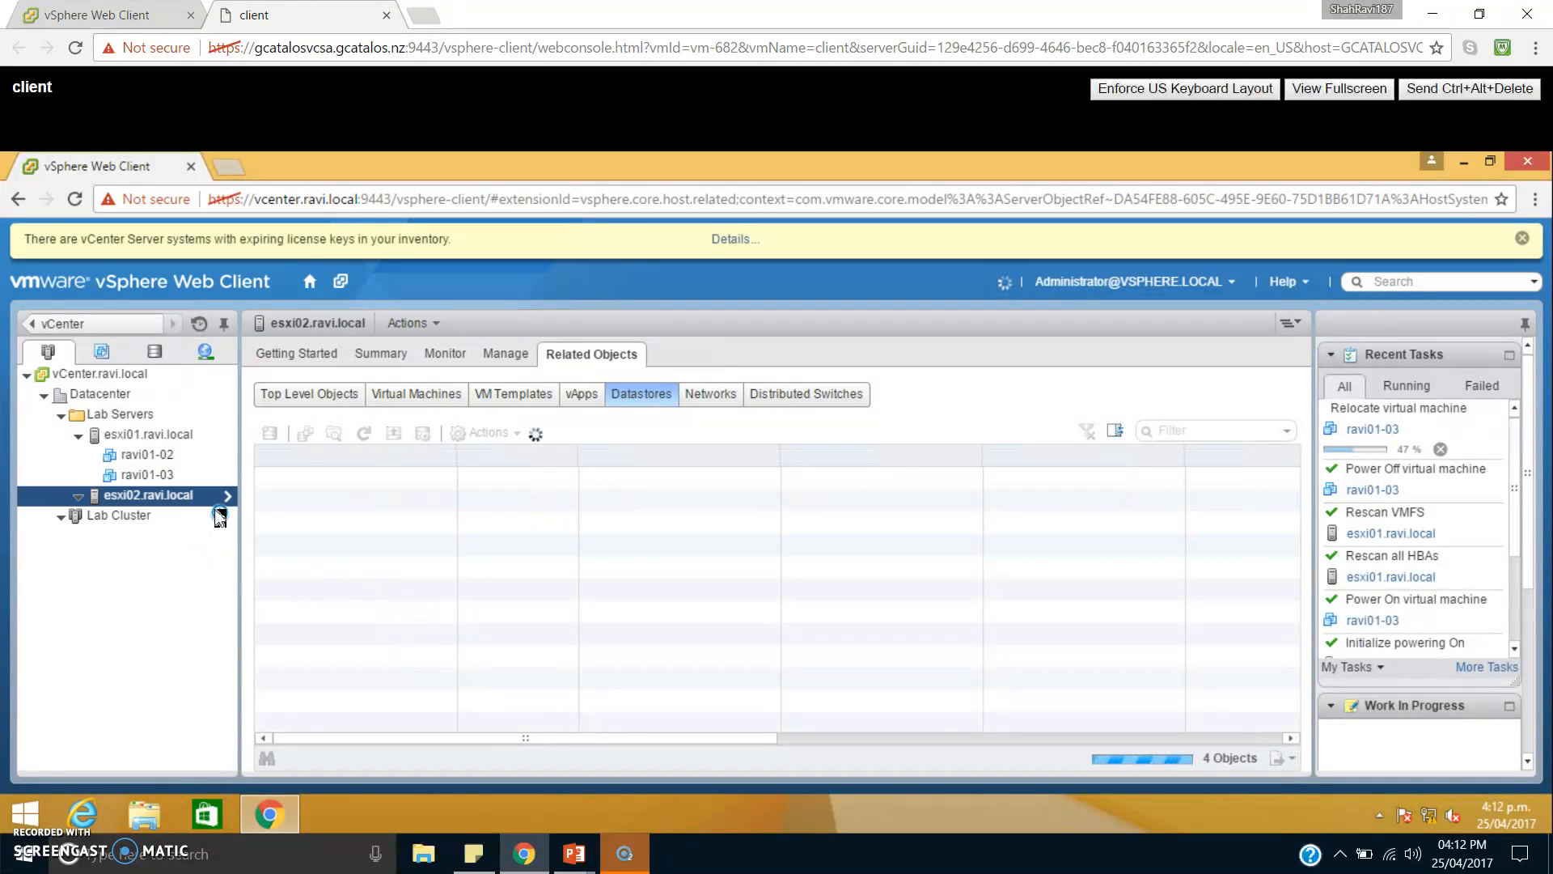
{"action": "left_click", "coordinate": [312, 591]}
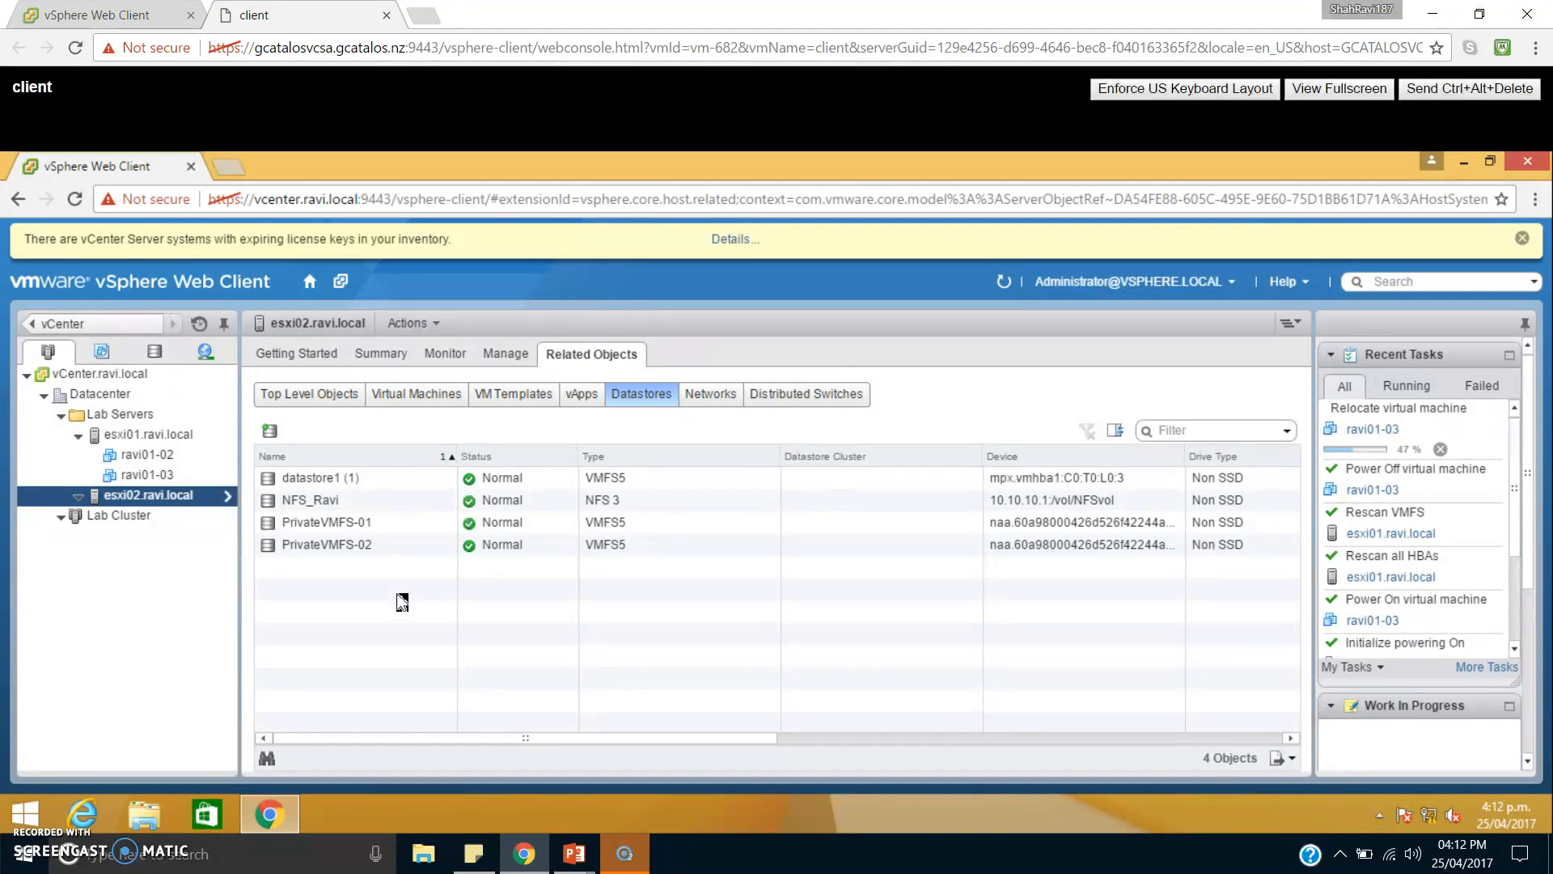
{"action": "left_click", "coordinate": [367, 508]}
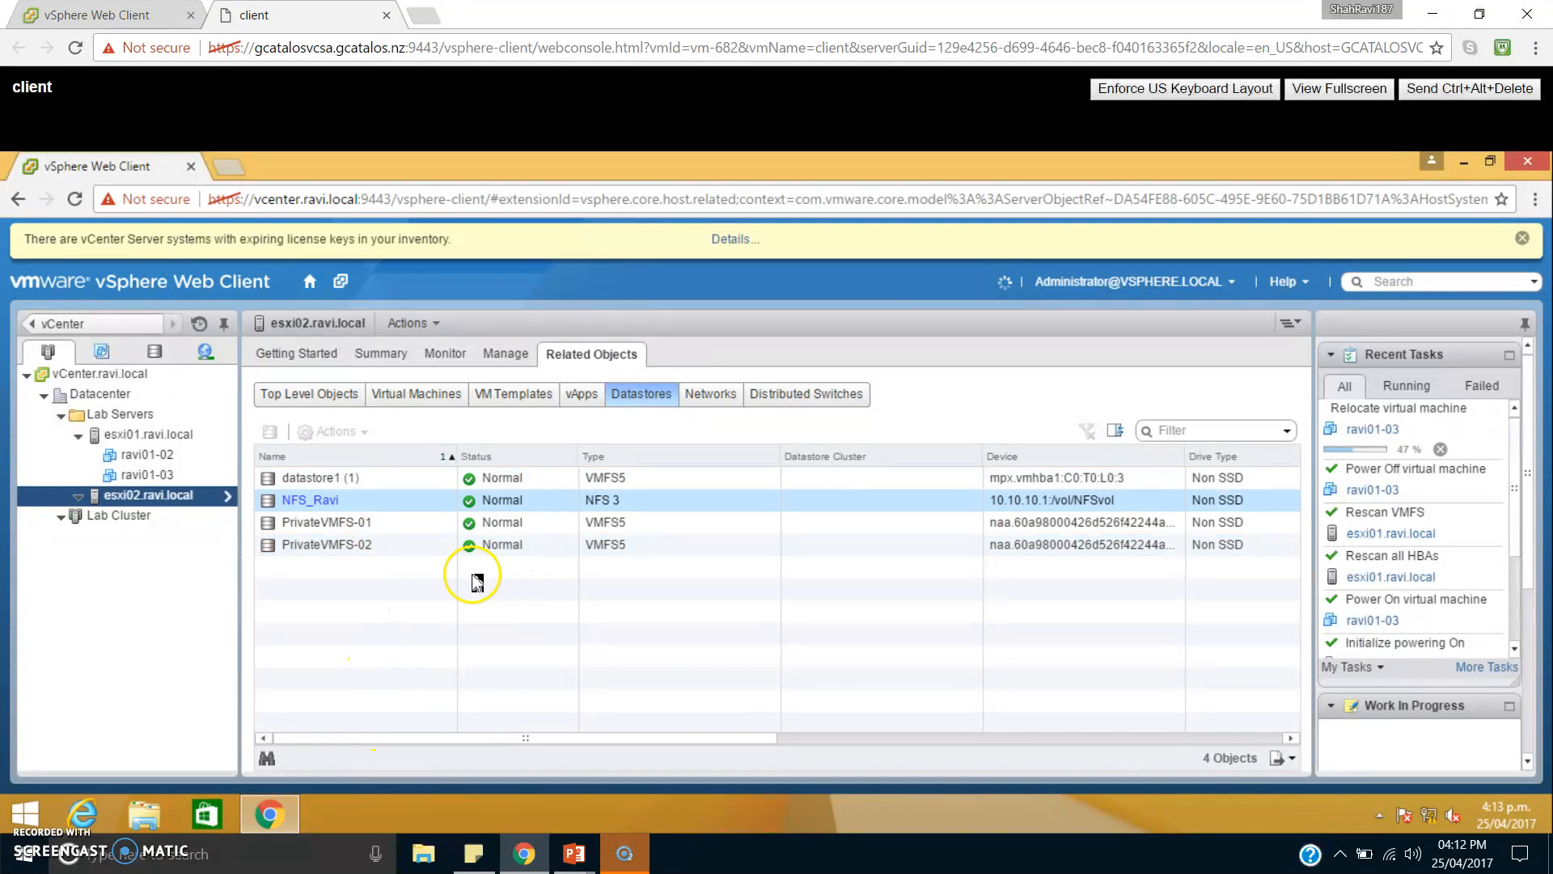
{"action": "left_click", "coordinate": [365, 524]}
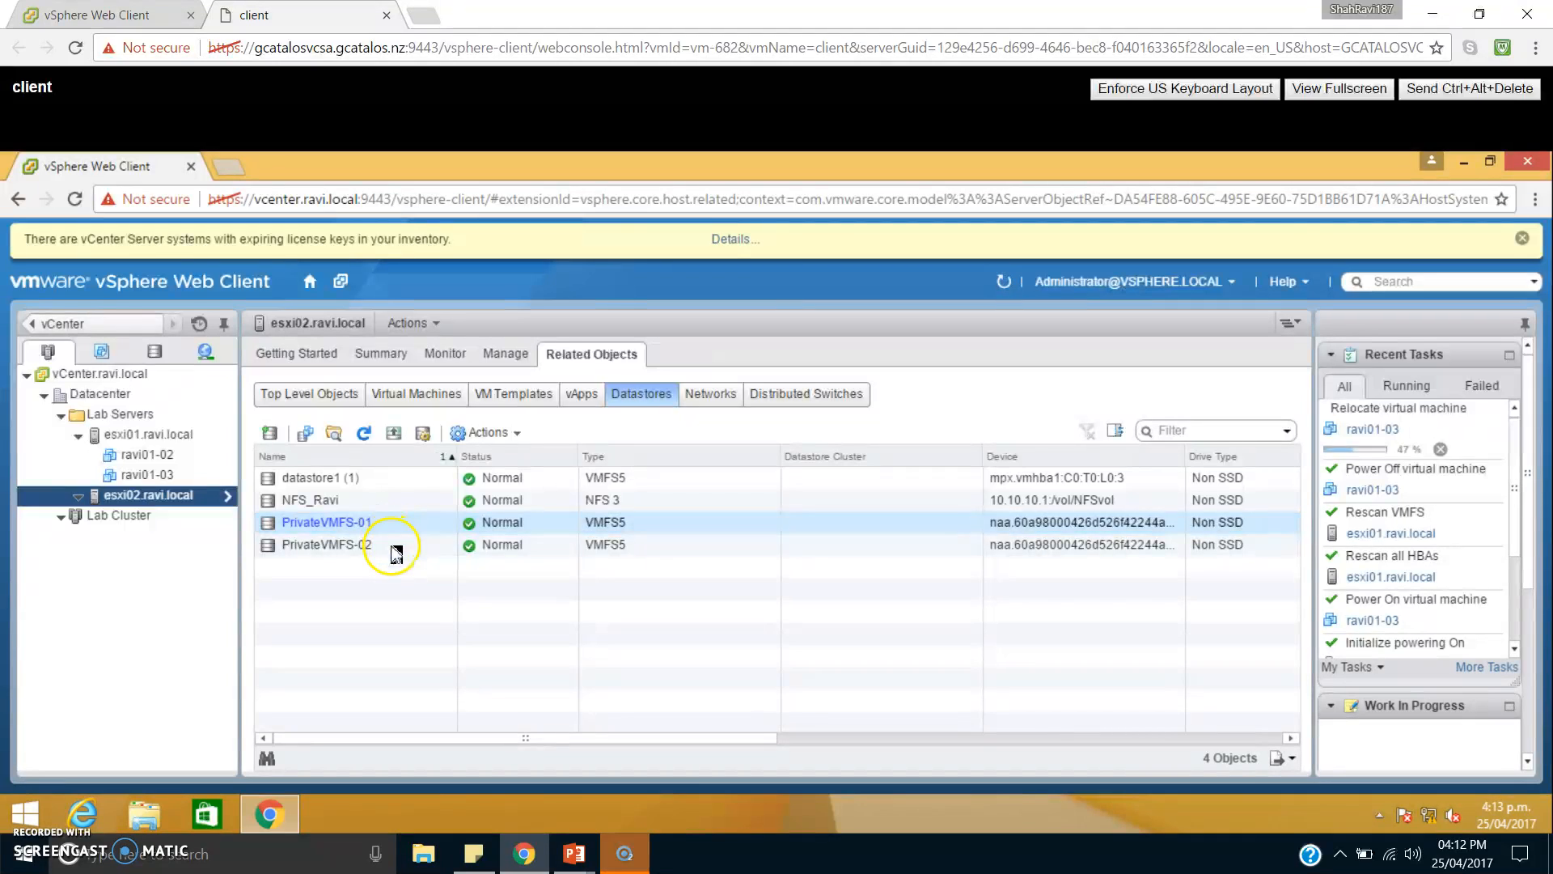
{"action": "left_click", "coordinate": [397, 549]}
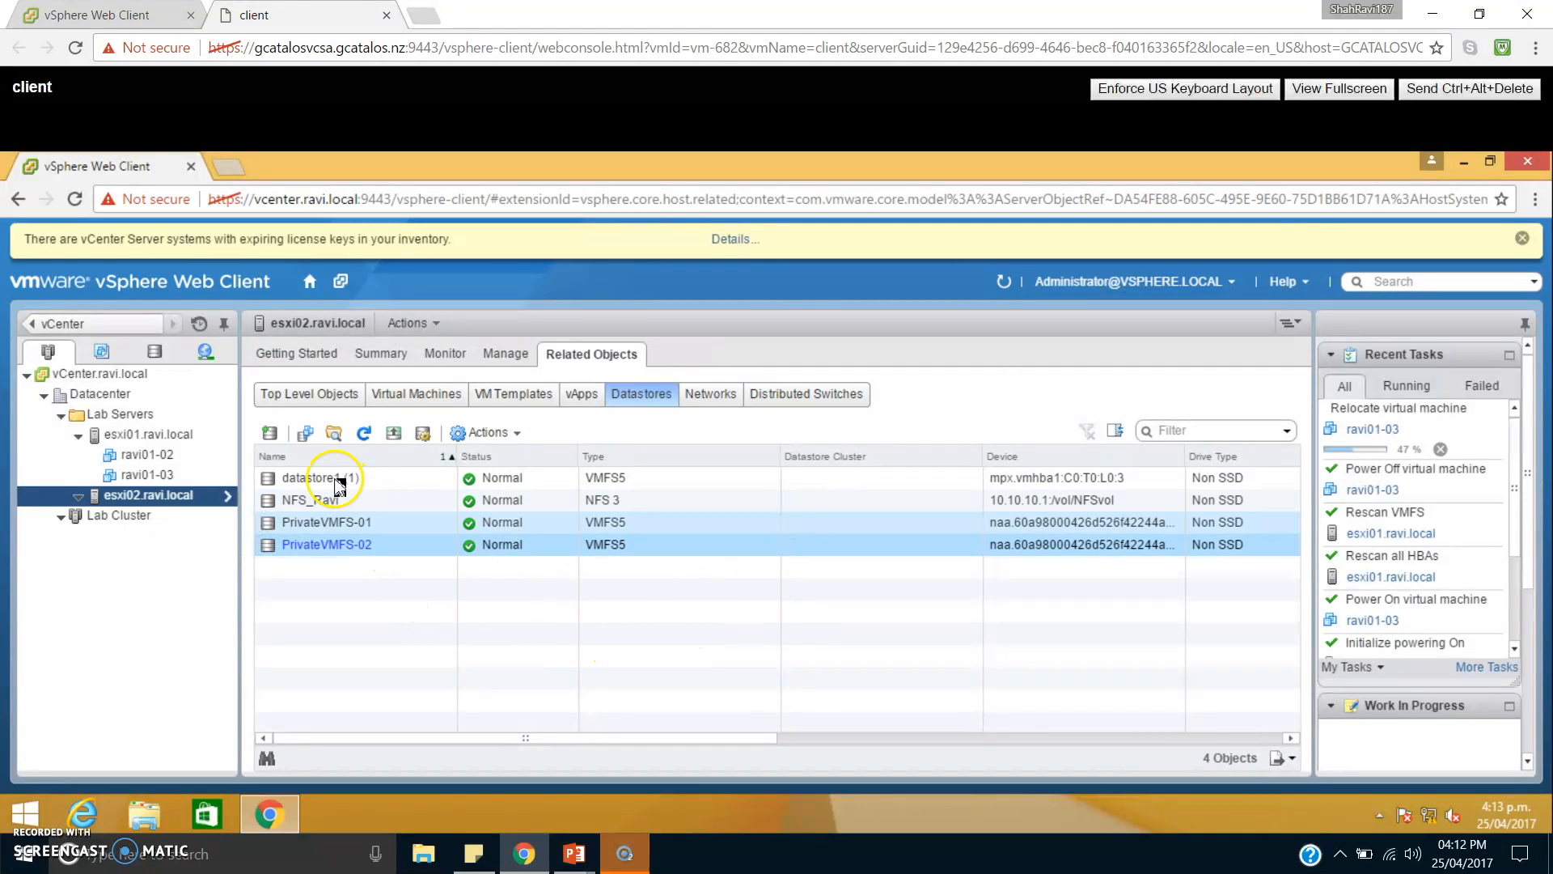
Check which datastore the virtual machine ravi01-02 uses and view the details of the relocation task for ravi01-03.
{"action": "left_click", "coordinate": [191, 435]}
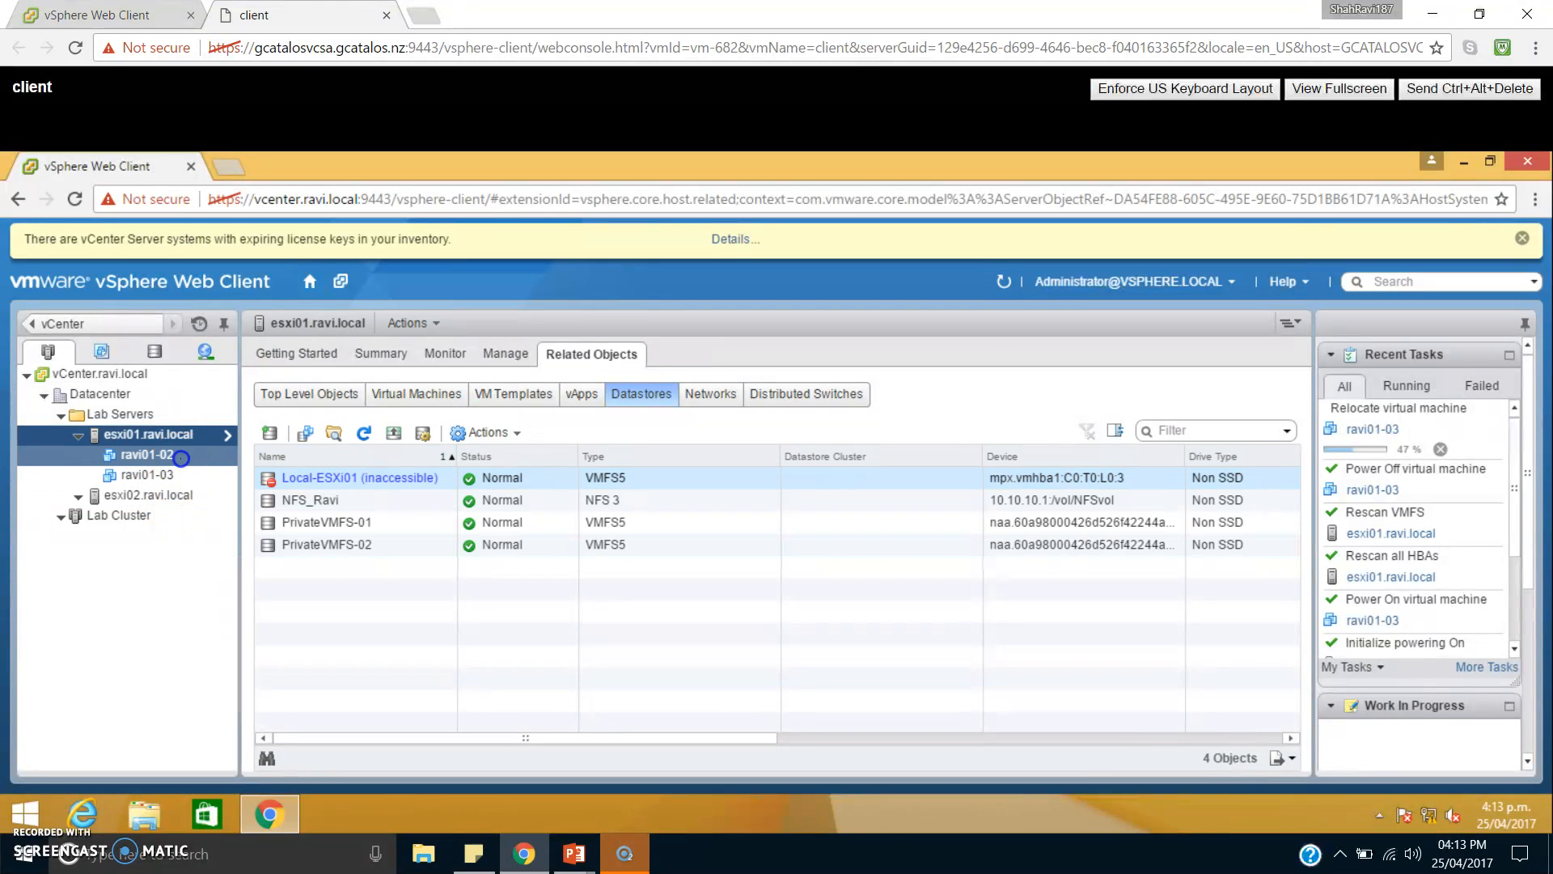
{"action": "left_click", "coordinate": [162, 454]}
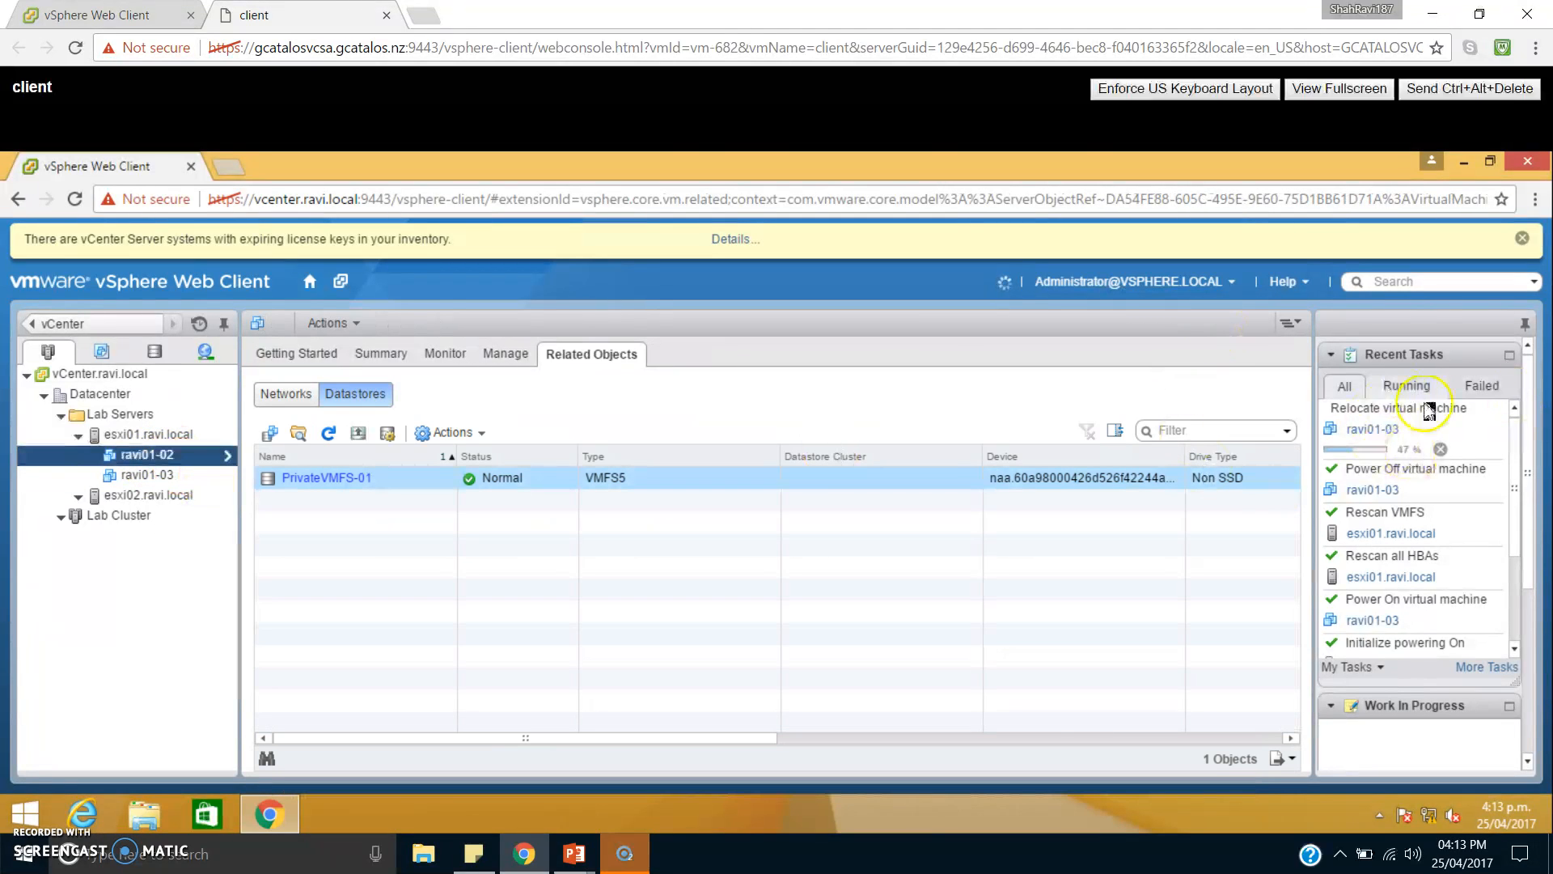
{"action": "left_click", "coordinate": [1427, 431]}
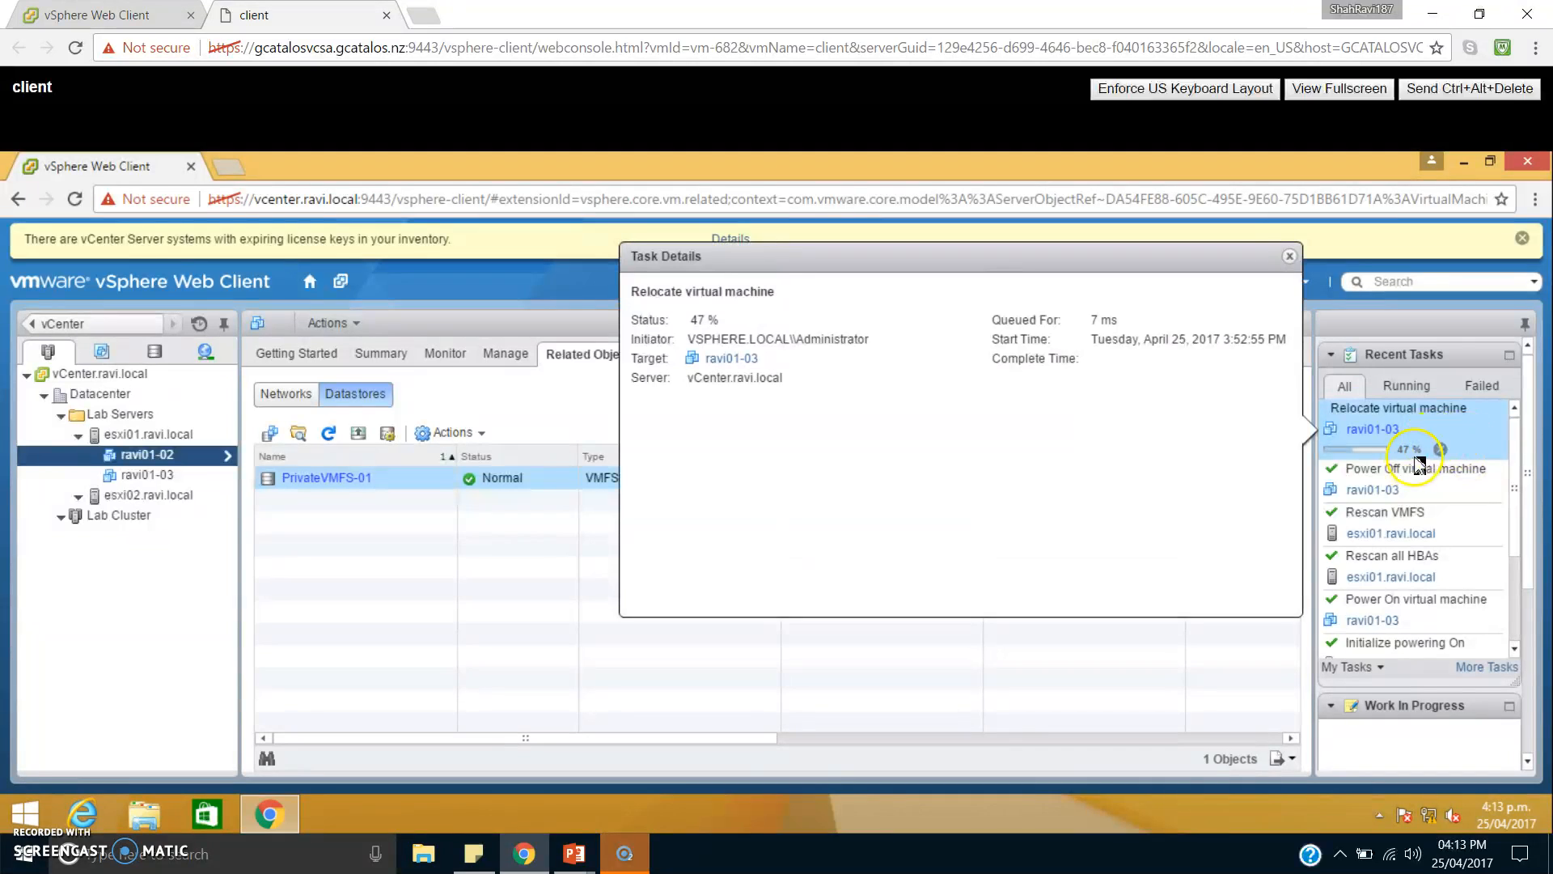
{"action": "left_click", "coordinate": [465, 532]}
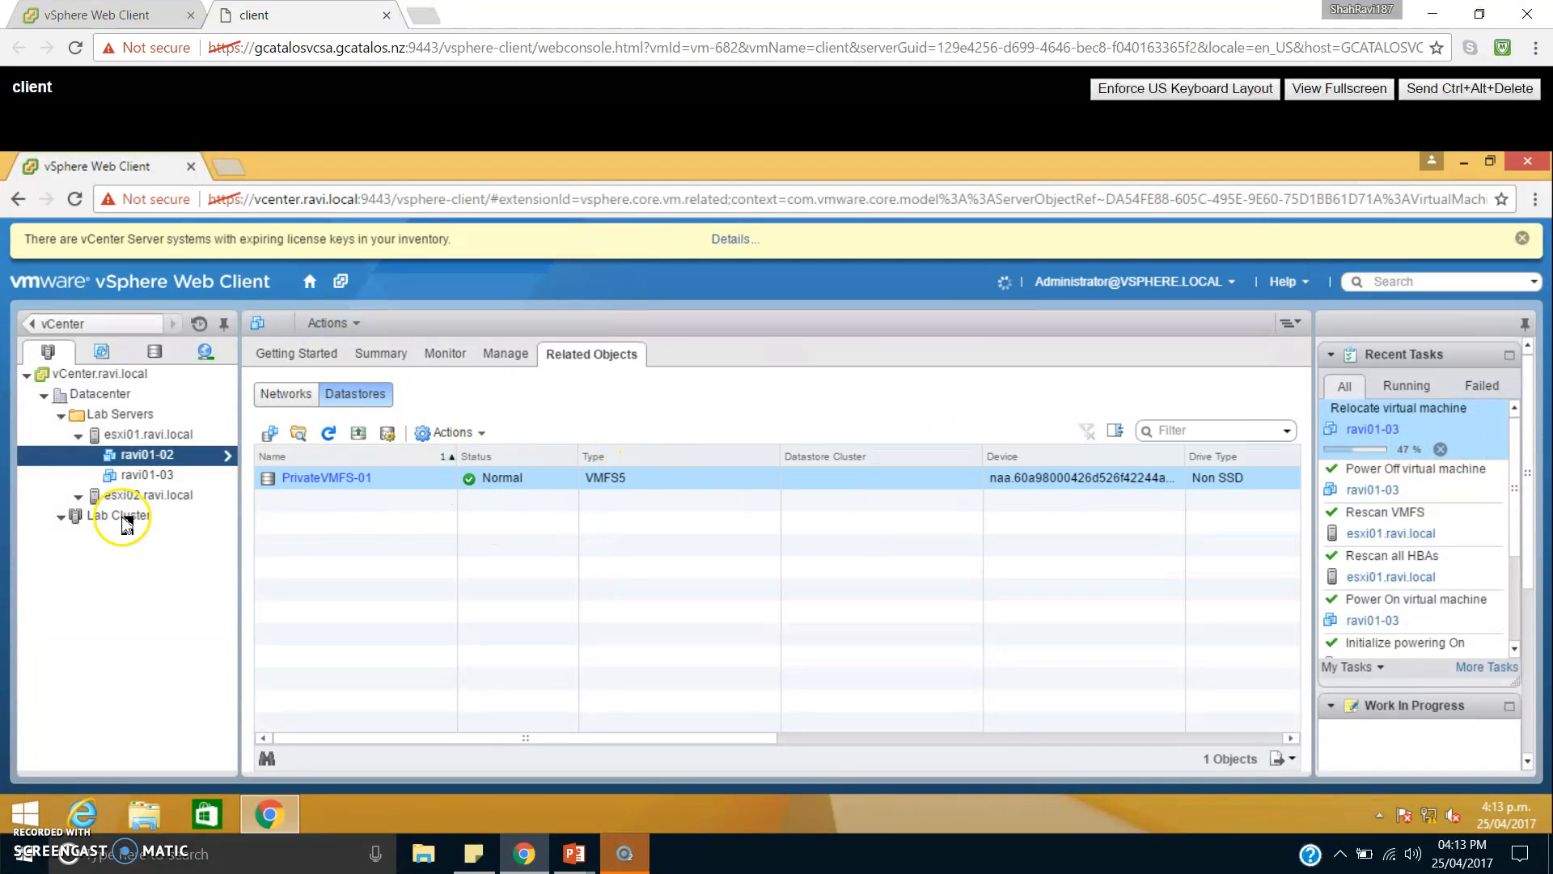
Review the CPU and memory reservation settings of the virtual machine ravi01-02, leaving its hardware without changes.
{"action": "right_click", "coordinate": [168, 461]}
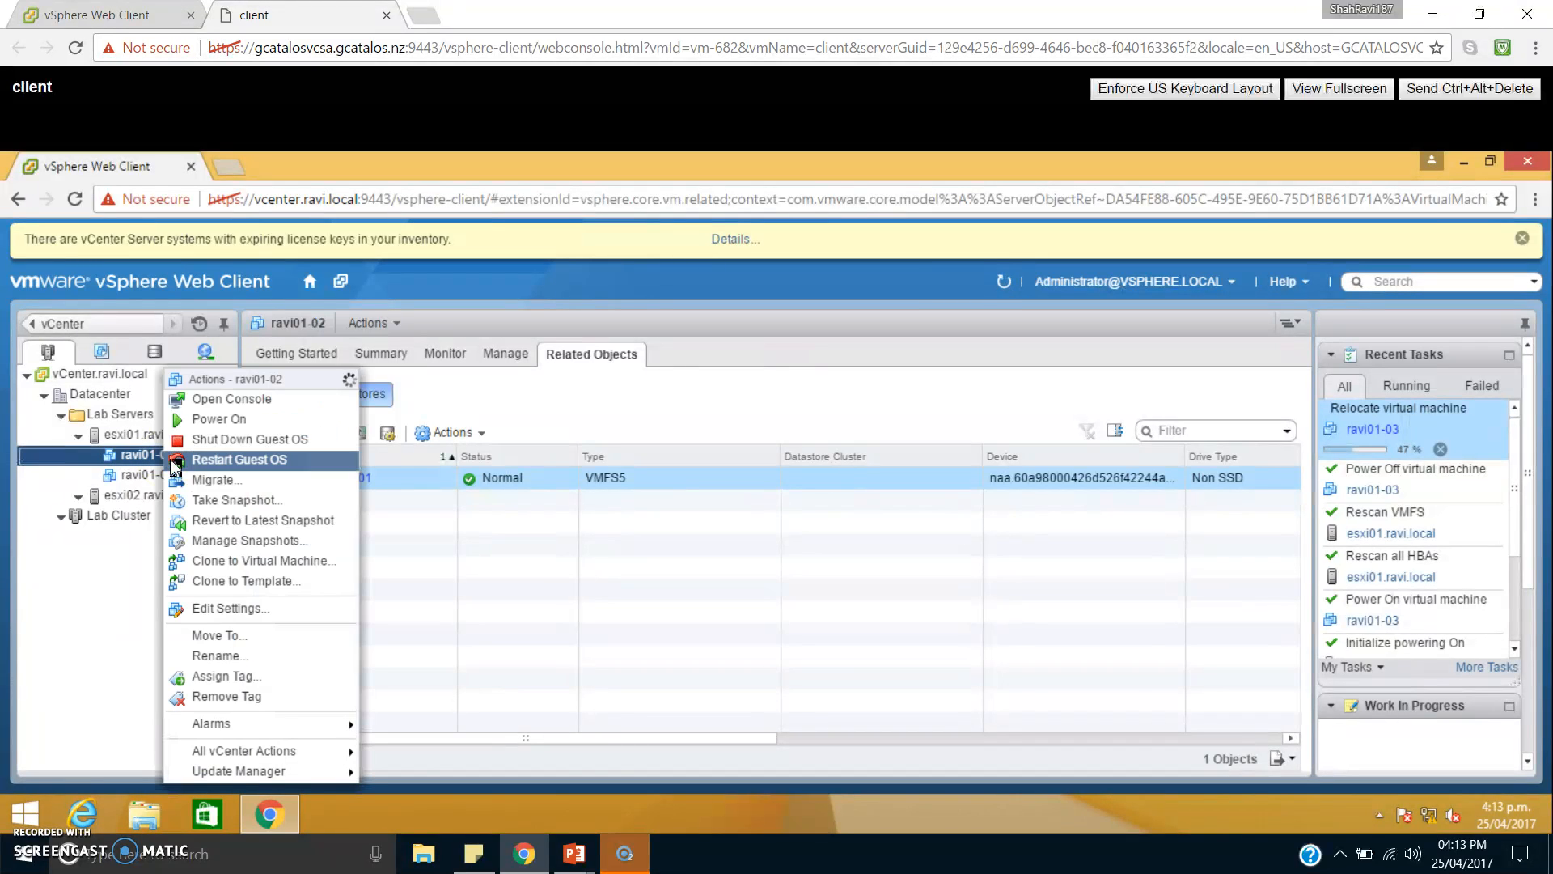
{"action": "left_click", "coordinate": [217, 610]}
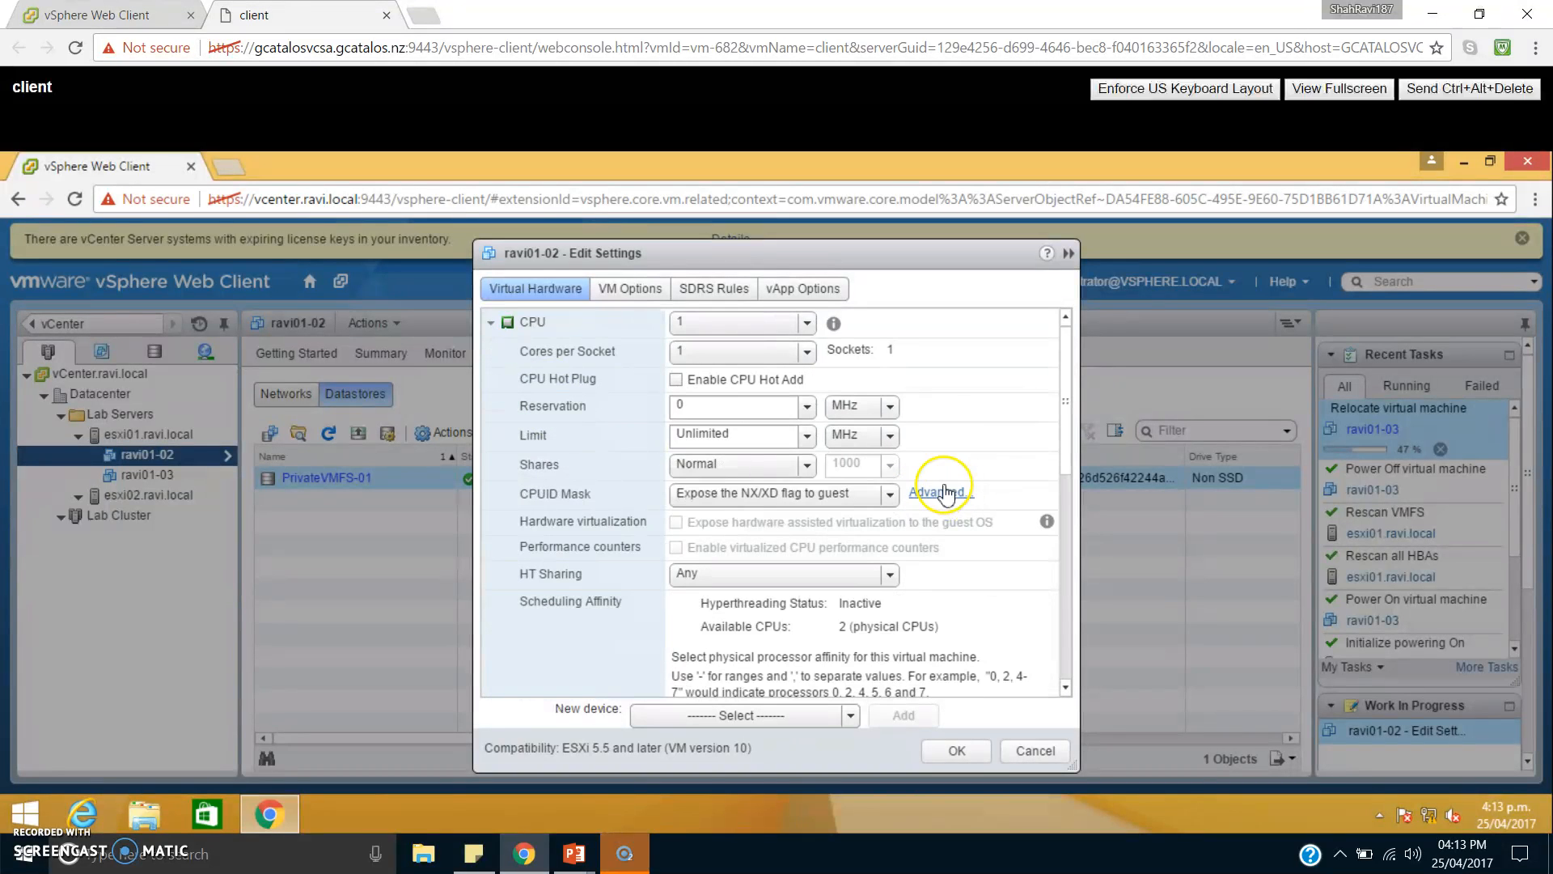
{"action": "left_click", "coordinate": [720, 405]}
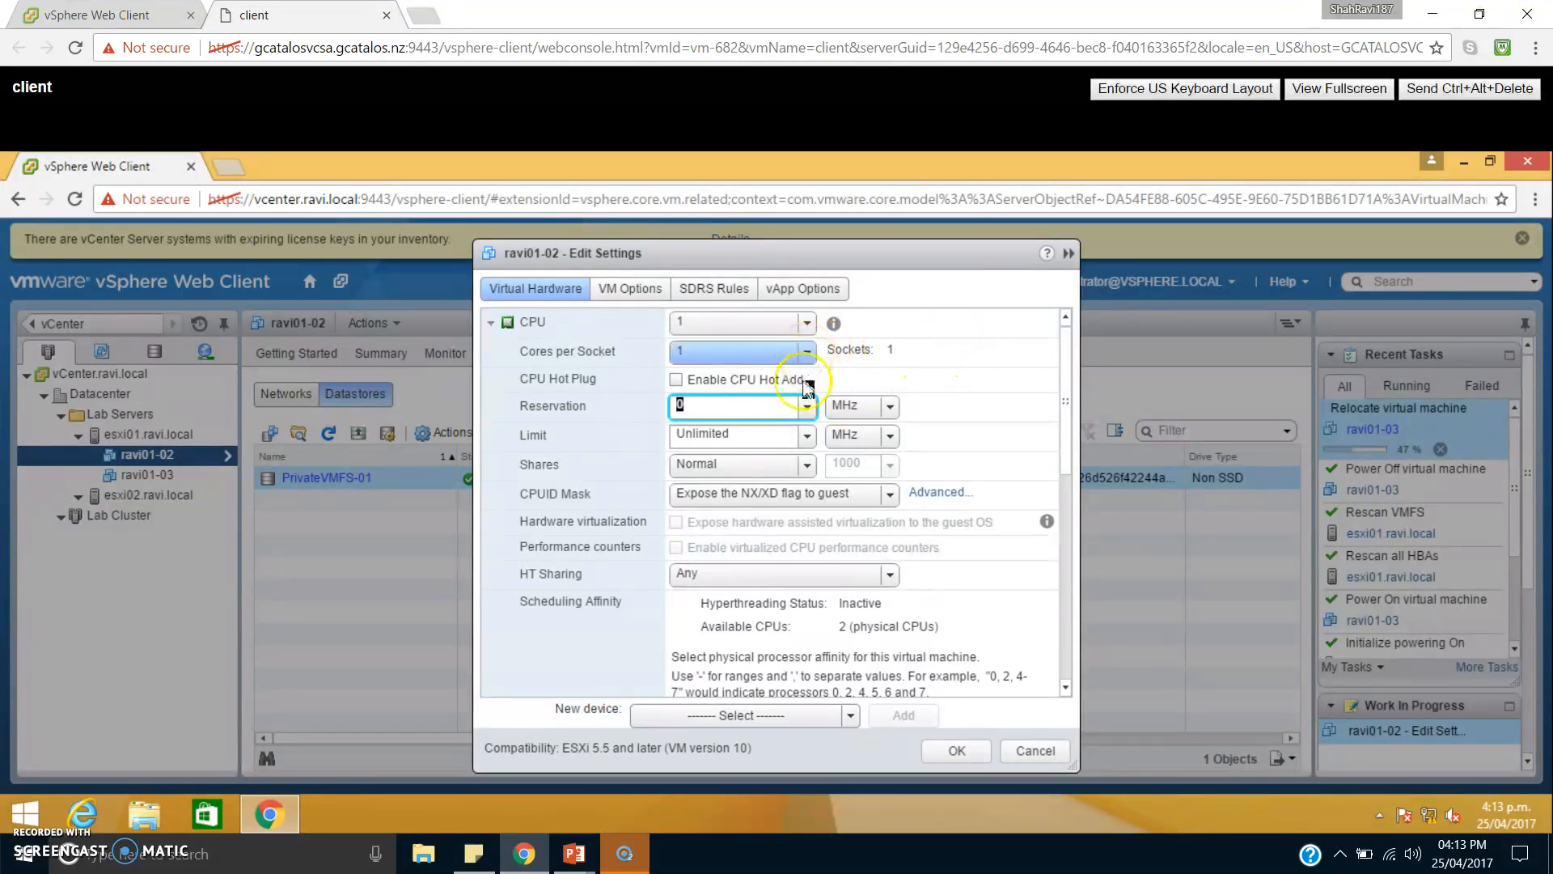
{"action": "left_click", "coordinate": [494, 323]}
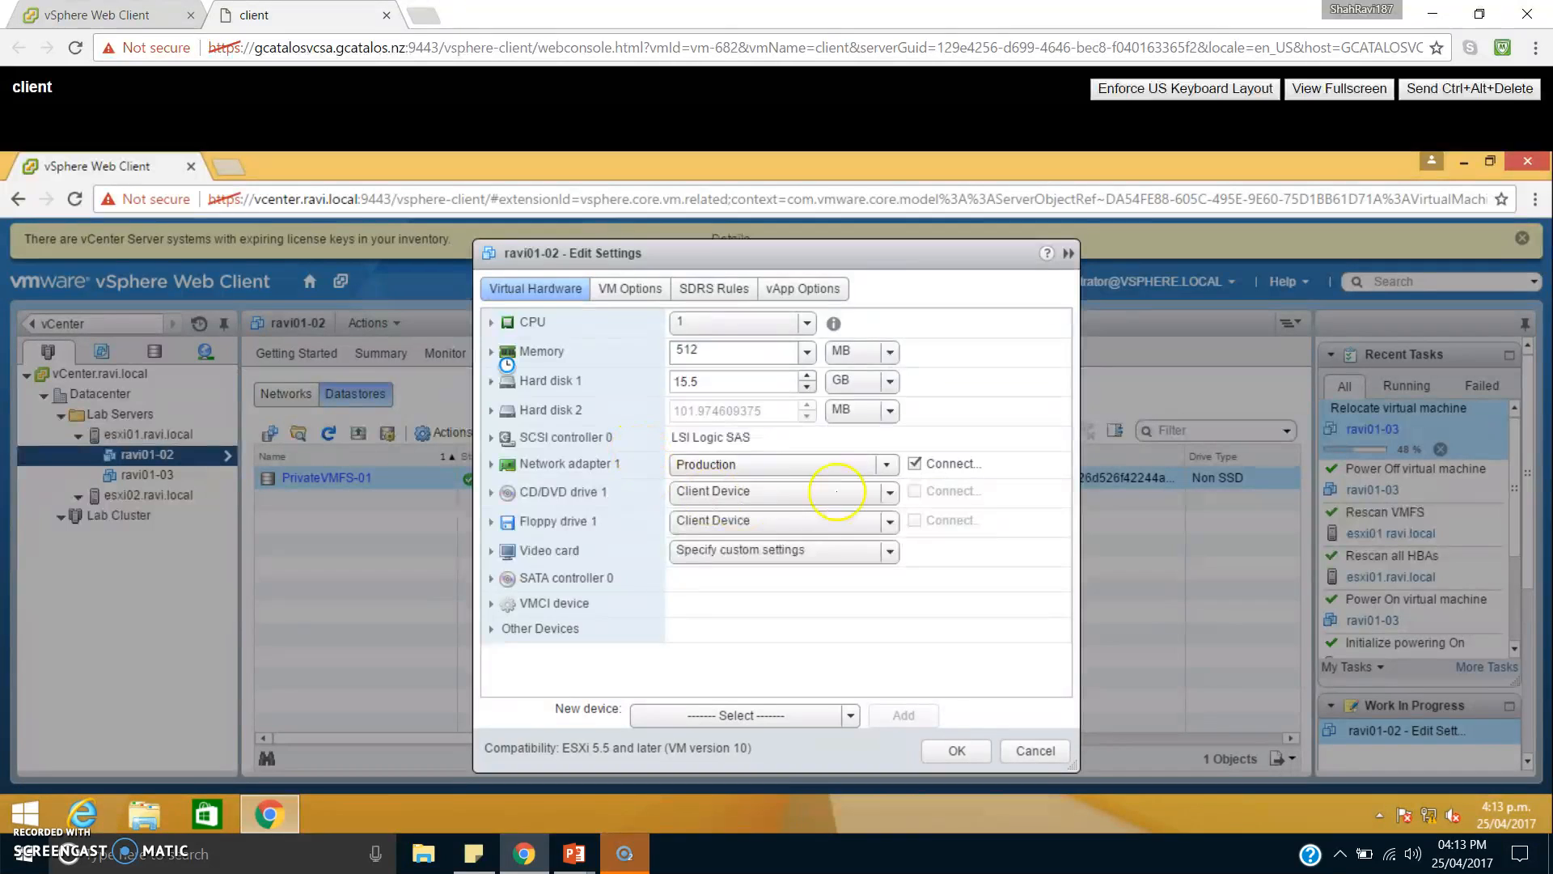
{"action": "left_click", "coordinate": [695, 404]}
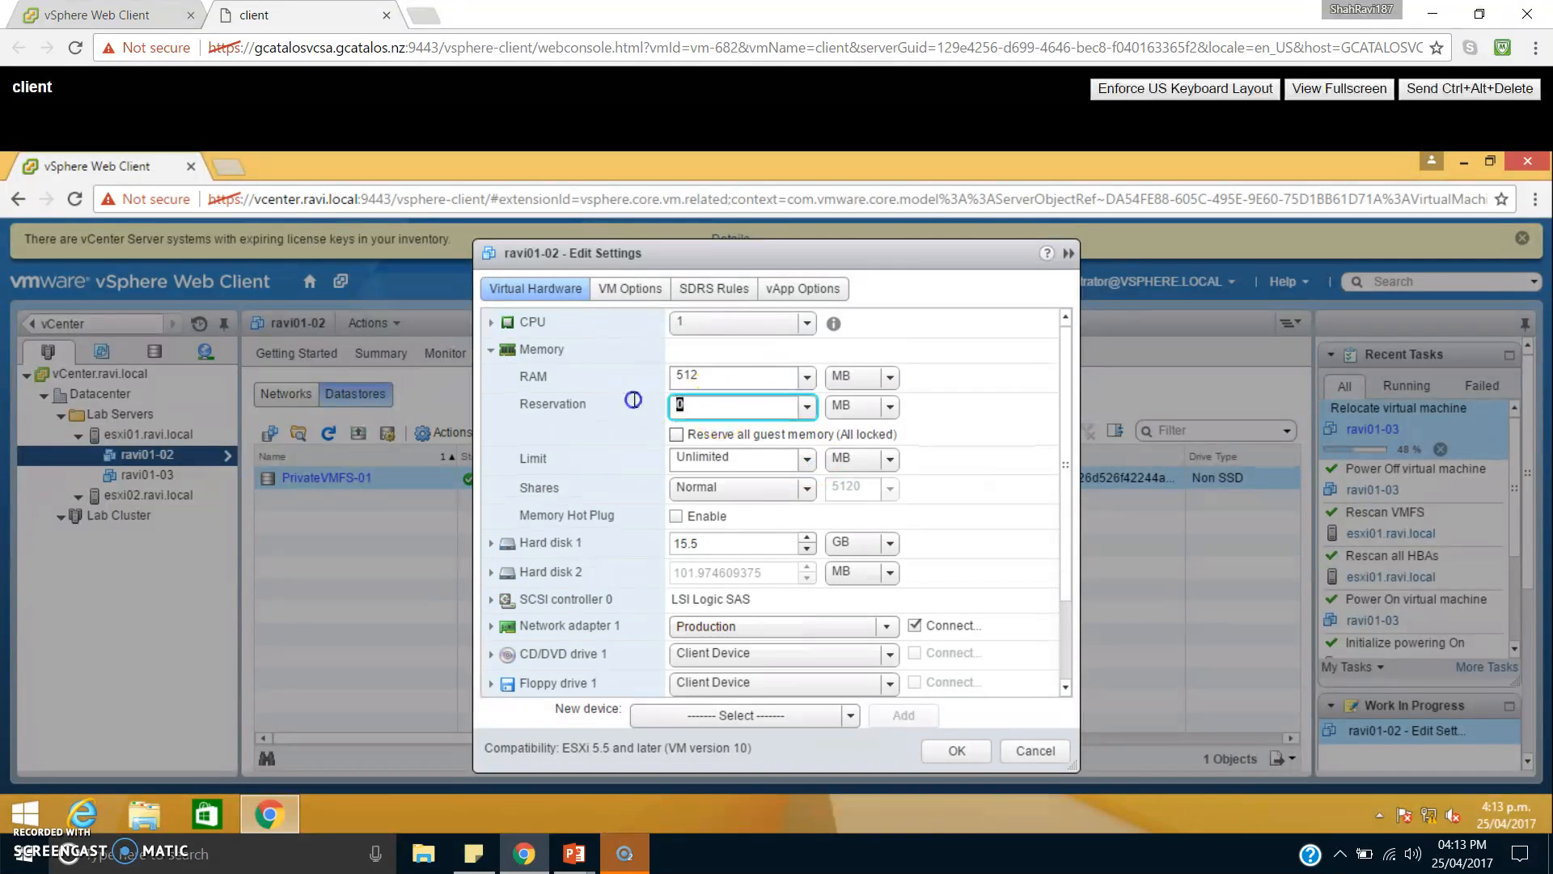
{"action": "left_click", "coordinate": [499, 351]}
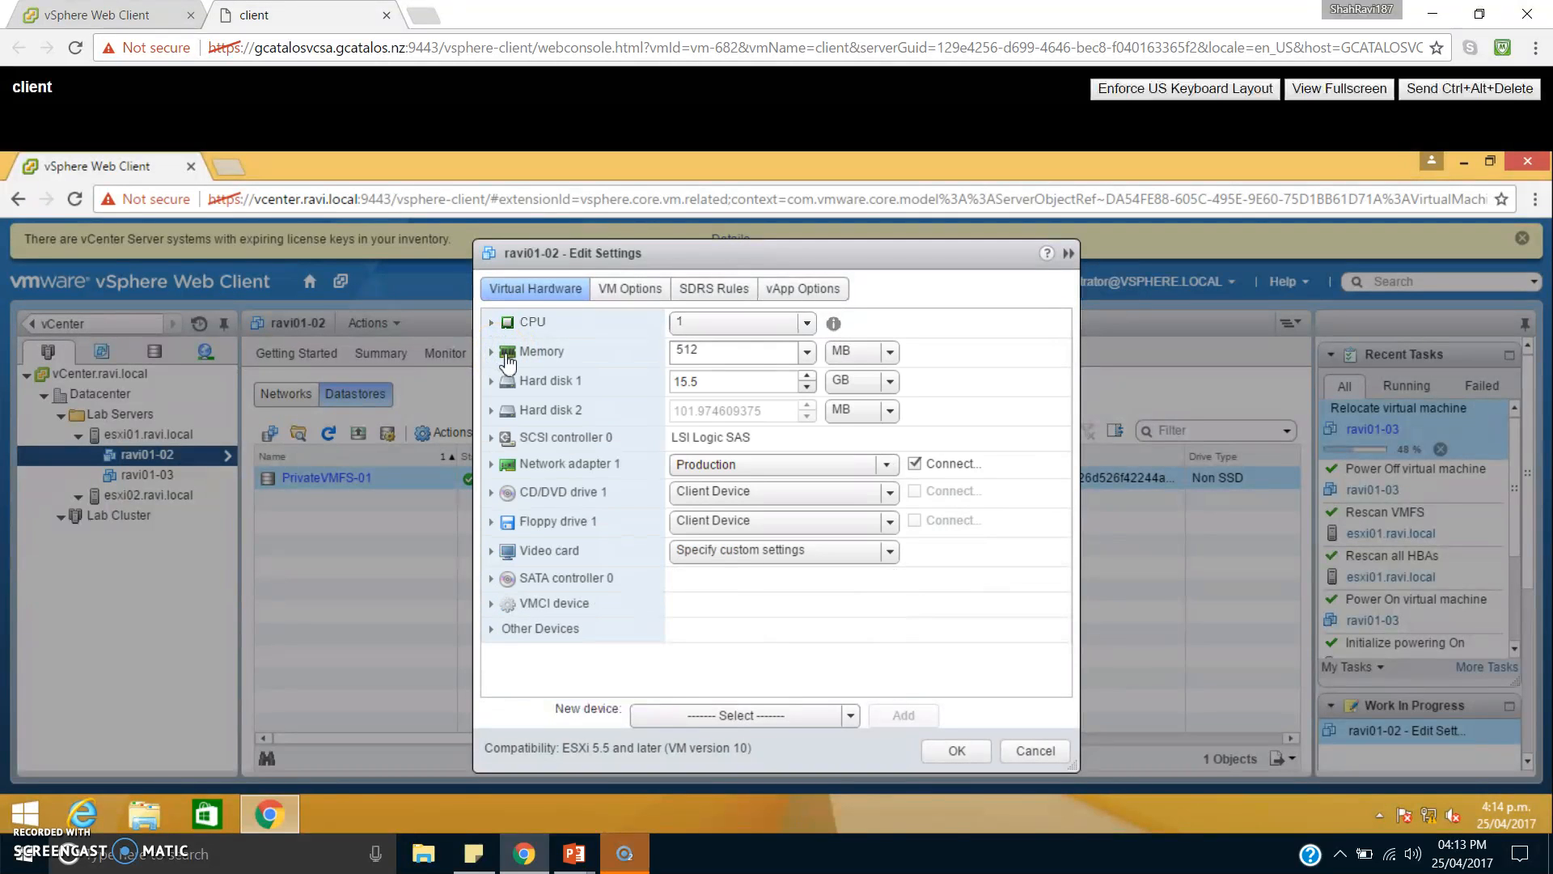
{"action": "left_click", "coordinate": [1029, 753]}
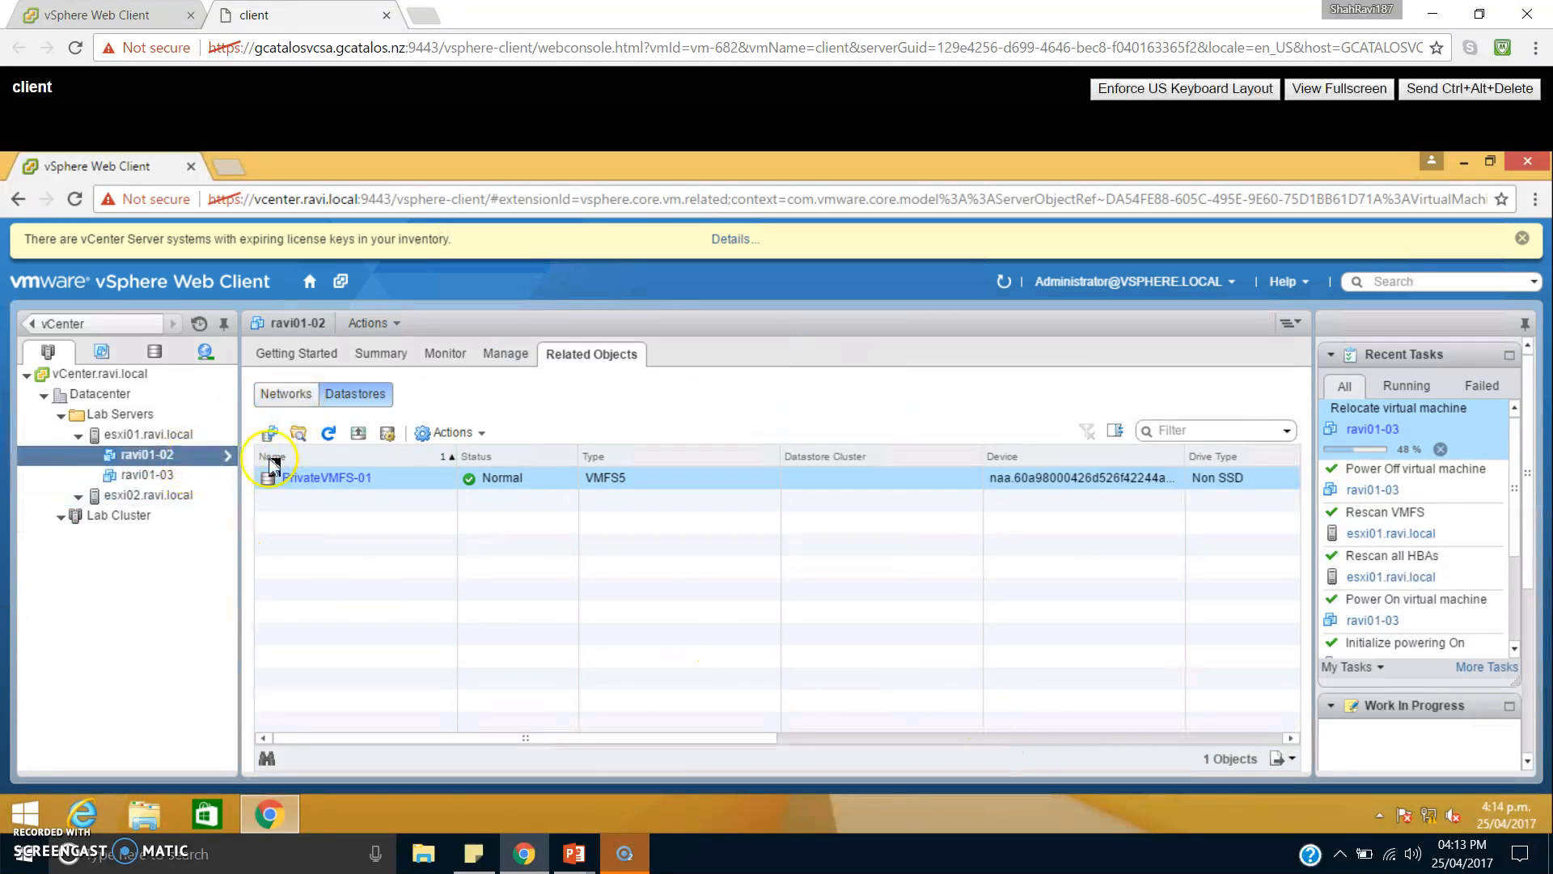
Check the device options of CD/DVD drive 1 in the settings of ravi01-02, keeping Client Device and discarding the edit.
{"action": "right_click", "coordinate": [207, 456]}
{"action": "left_click", "coordinate": [261, 612]}
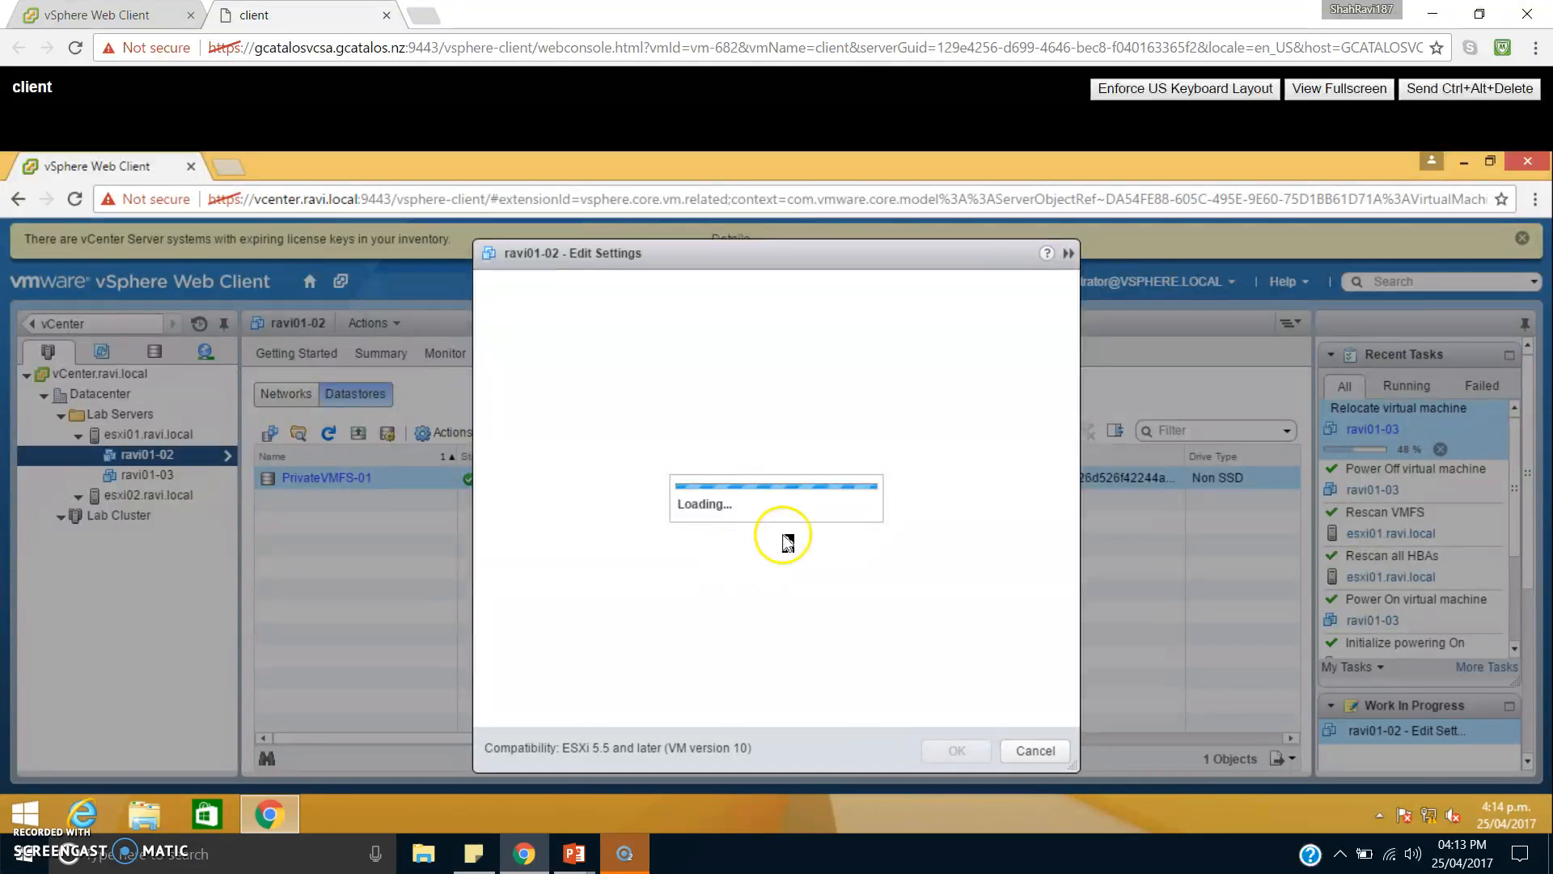
{"action": "left_click", "coordinate": [557, 492]}
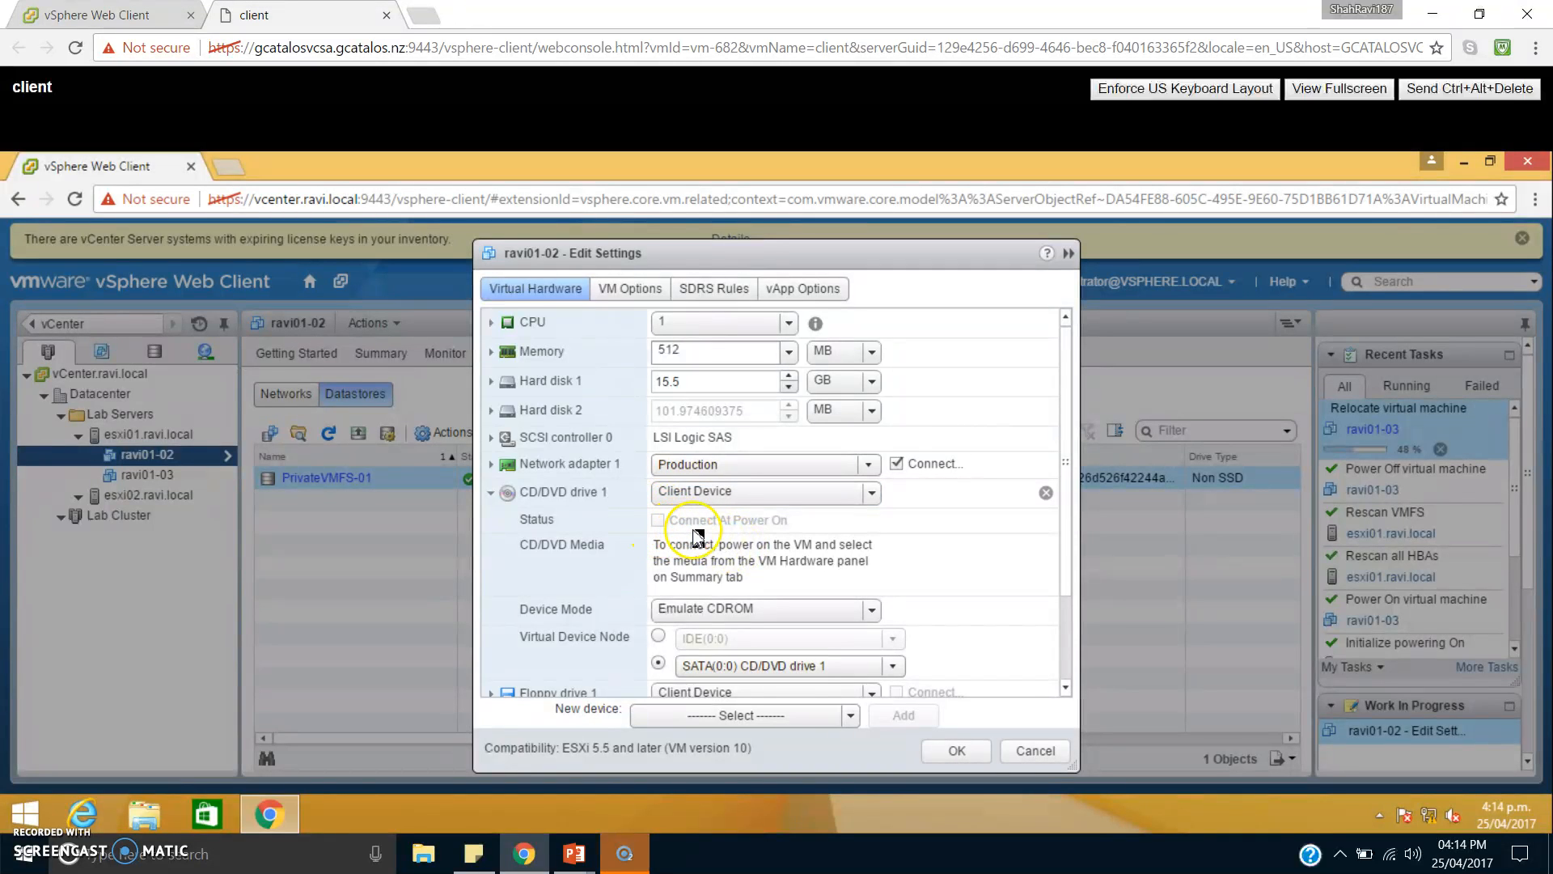
{"action": "left_click", "coordinate": [850, 493]}
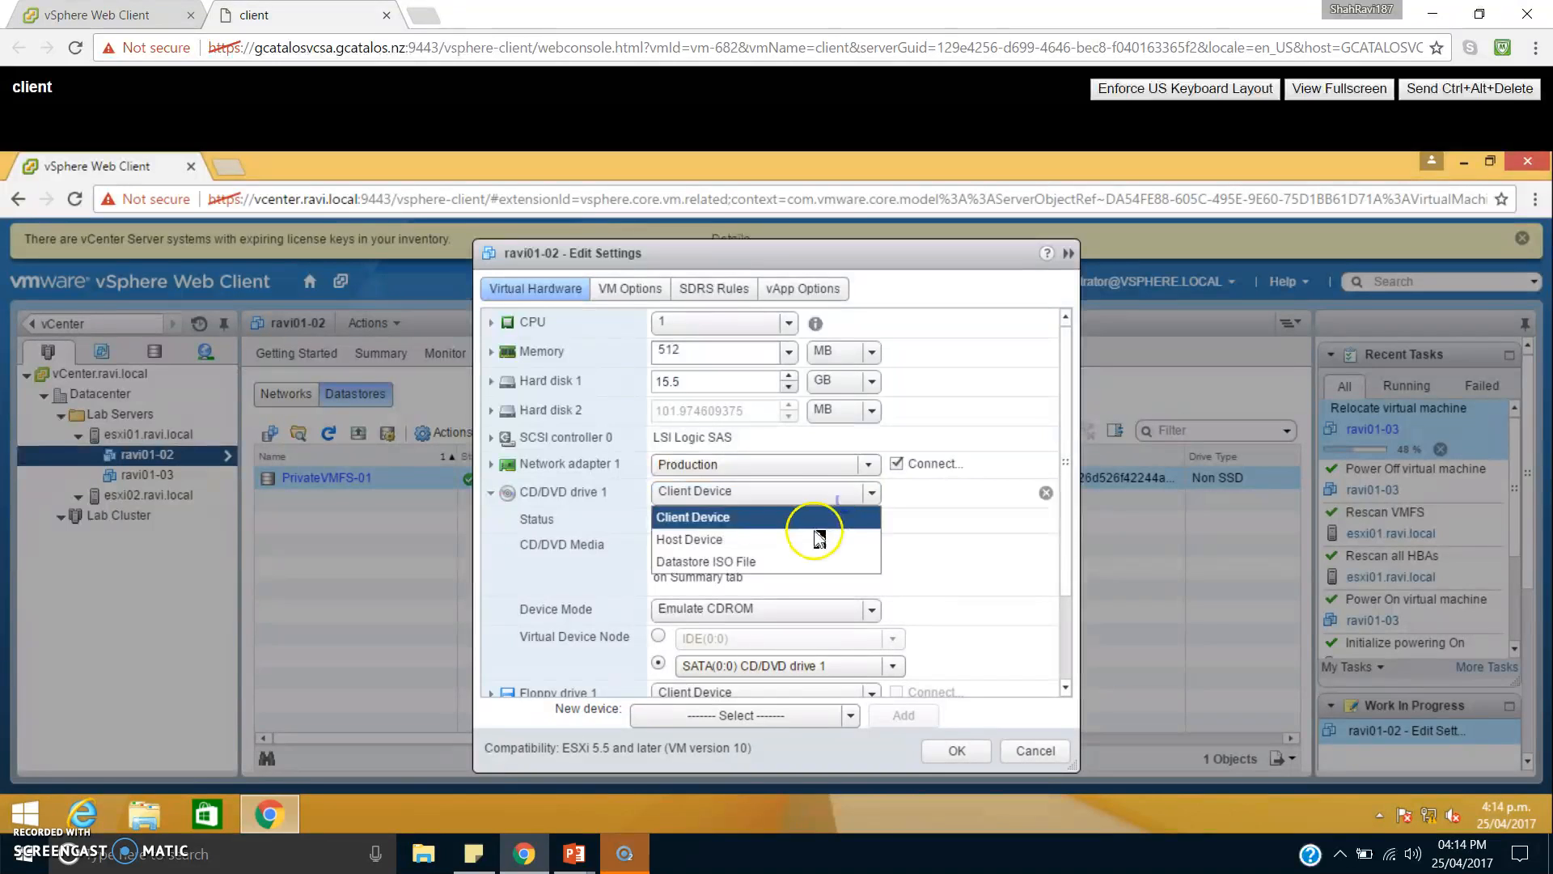
{"action": "left_click", "coordinate": [724, 515]}
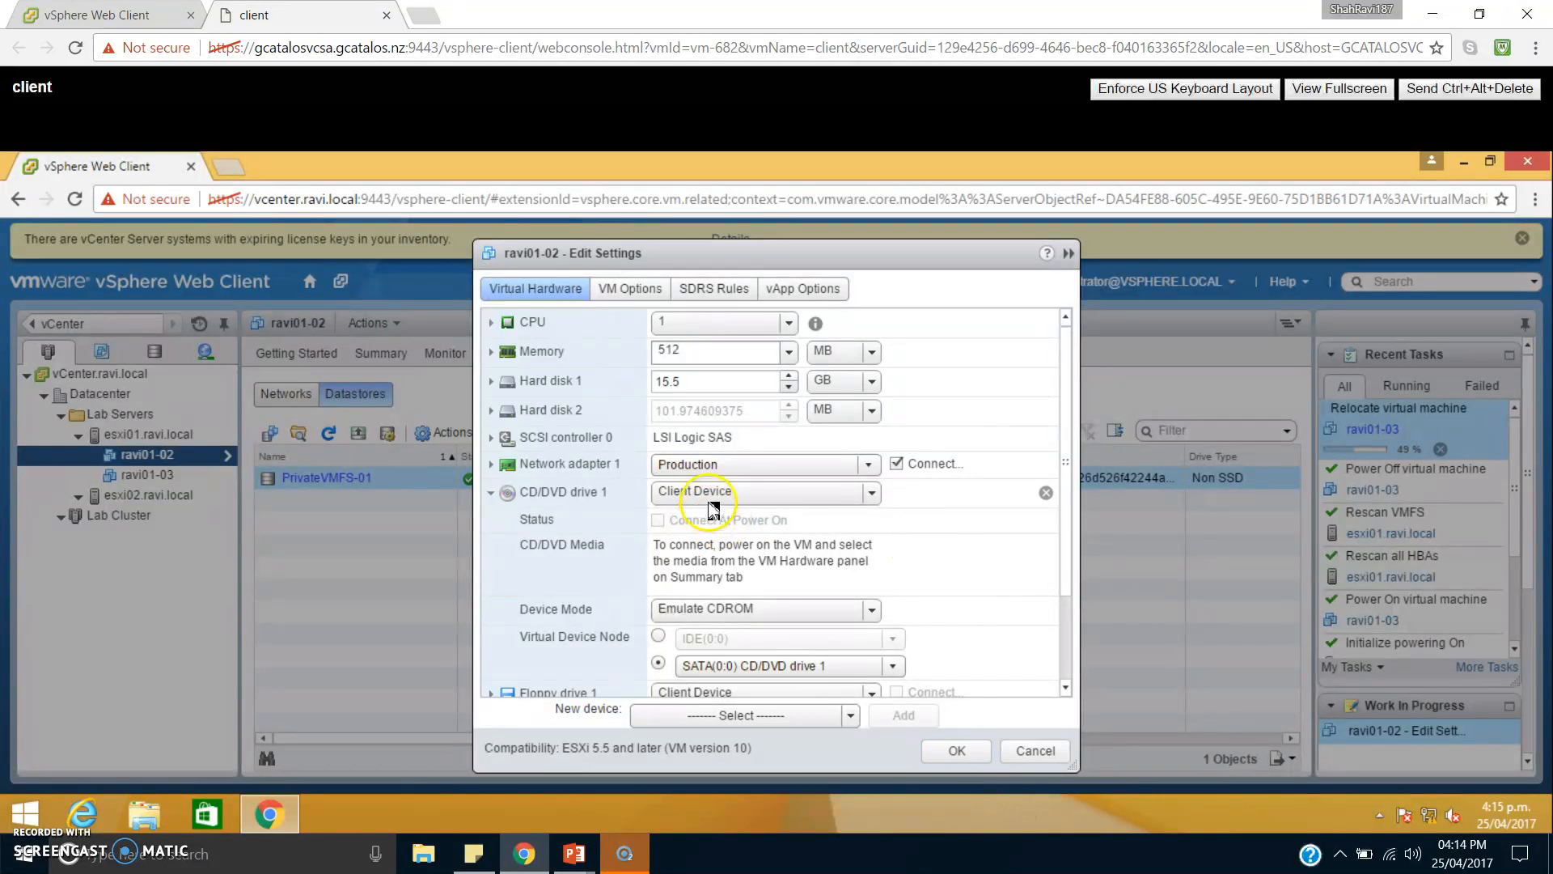
{"action": "left_click", "coordinate": [1013, 756]}
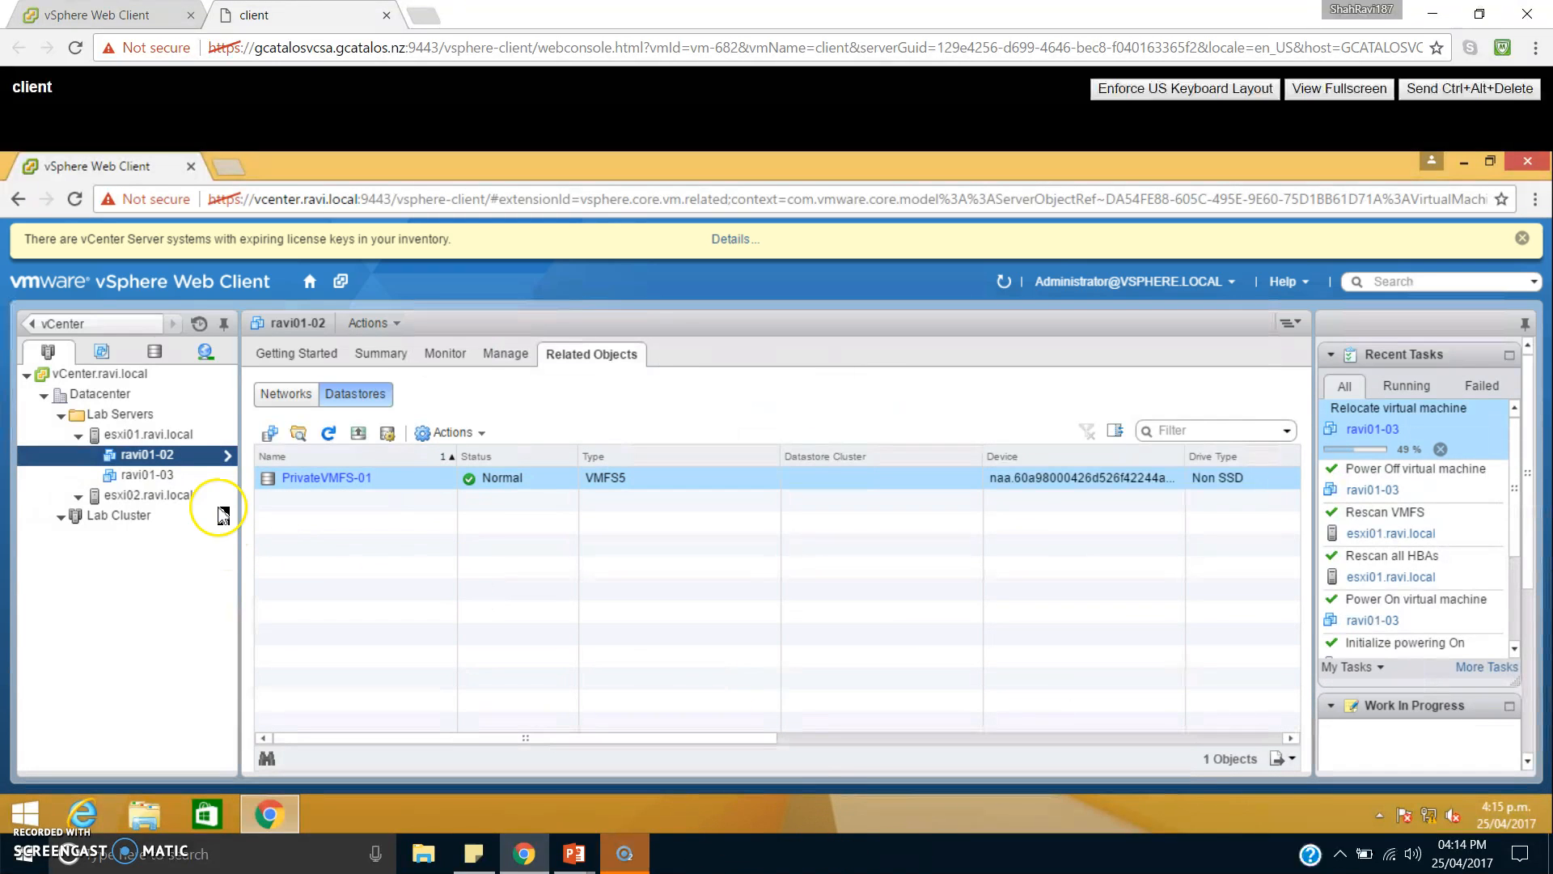
Migrate the virtual machine ravi01-02 to host esxi02.ravi.local using the Change host migration type.
{"action": "right_click", "coordinate": [187, 458]}
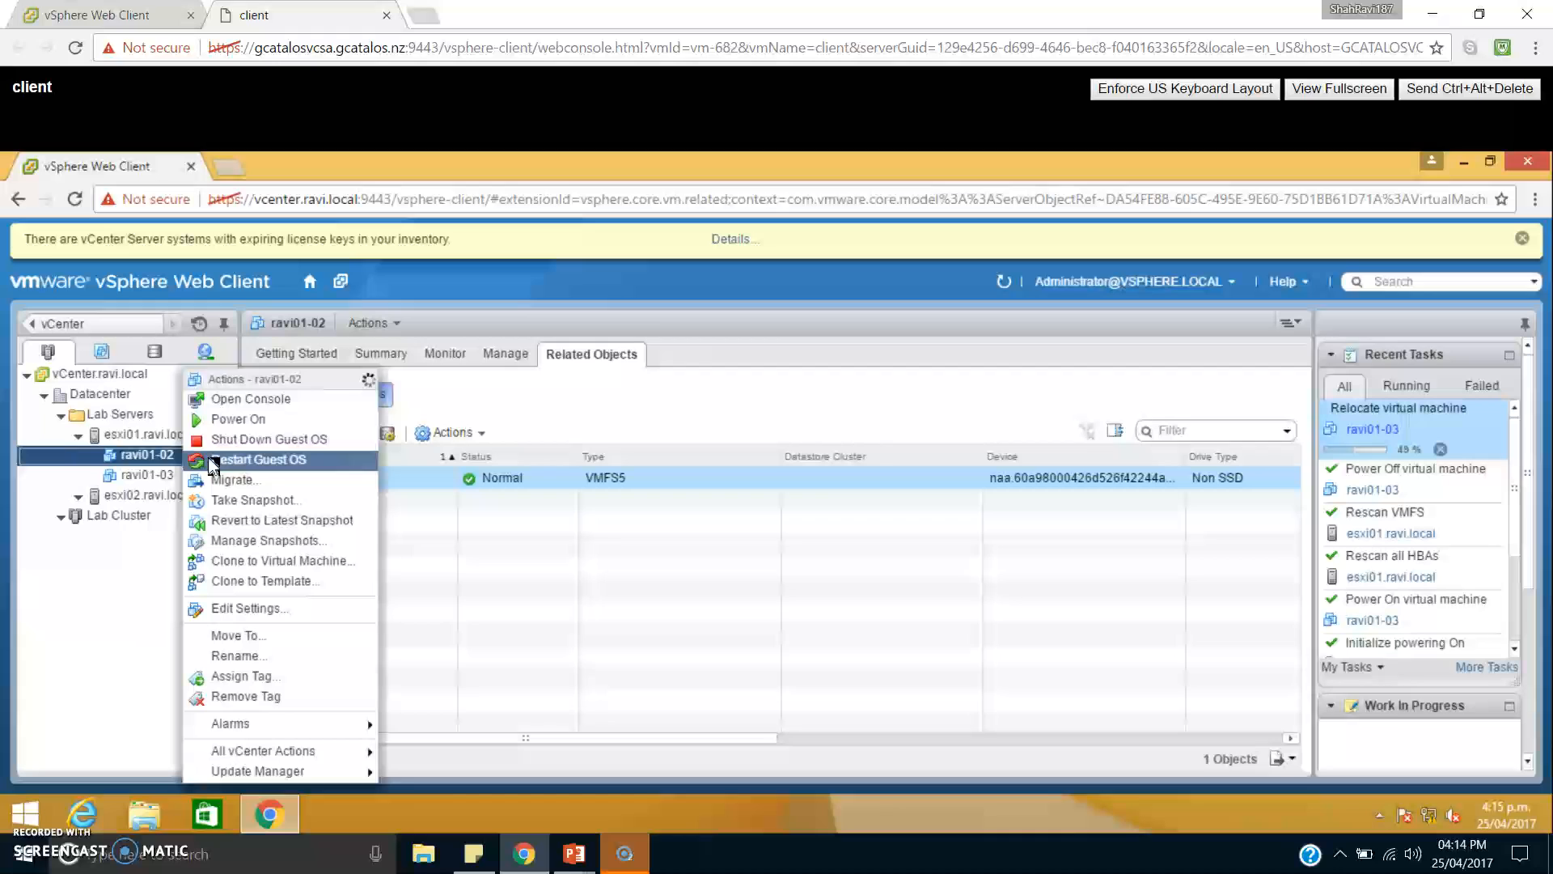
{"action": "left_click", "coordinate": [244, 482]}
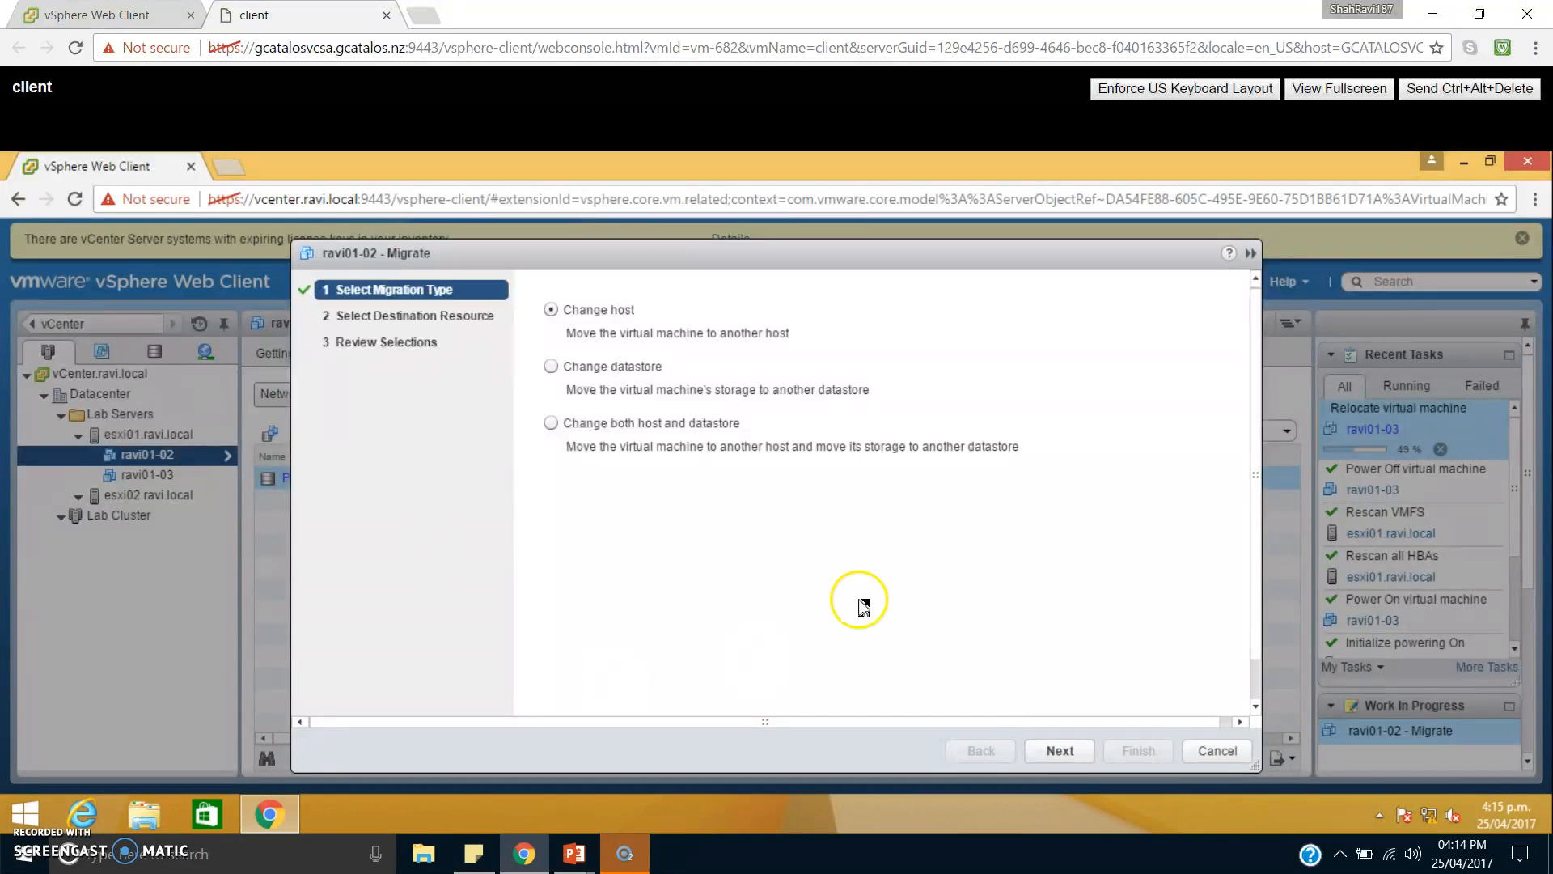
{"action": "left_click", "coordinate": [1063, 752]}
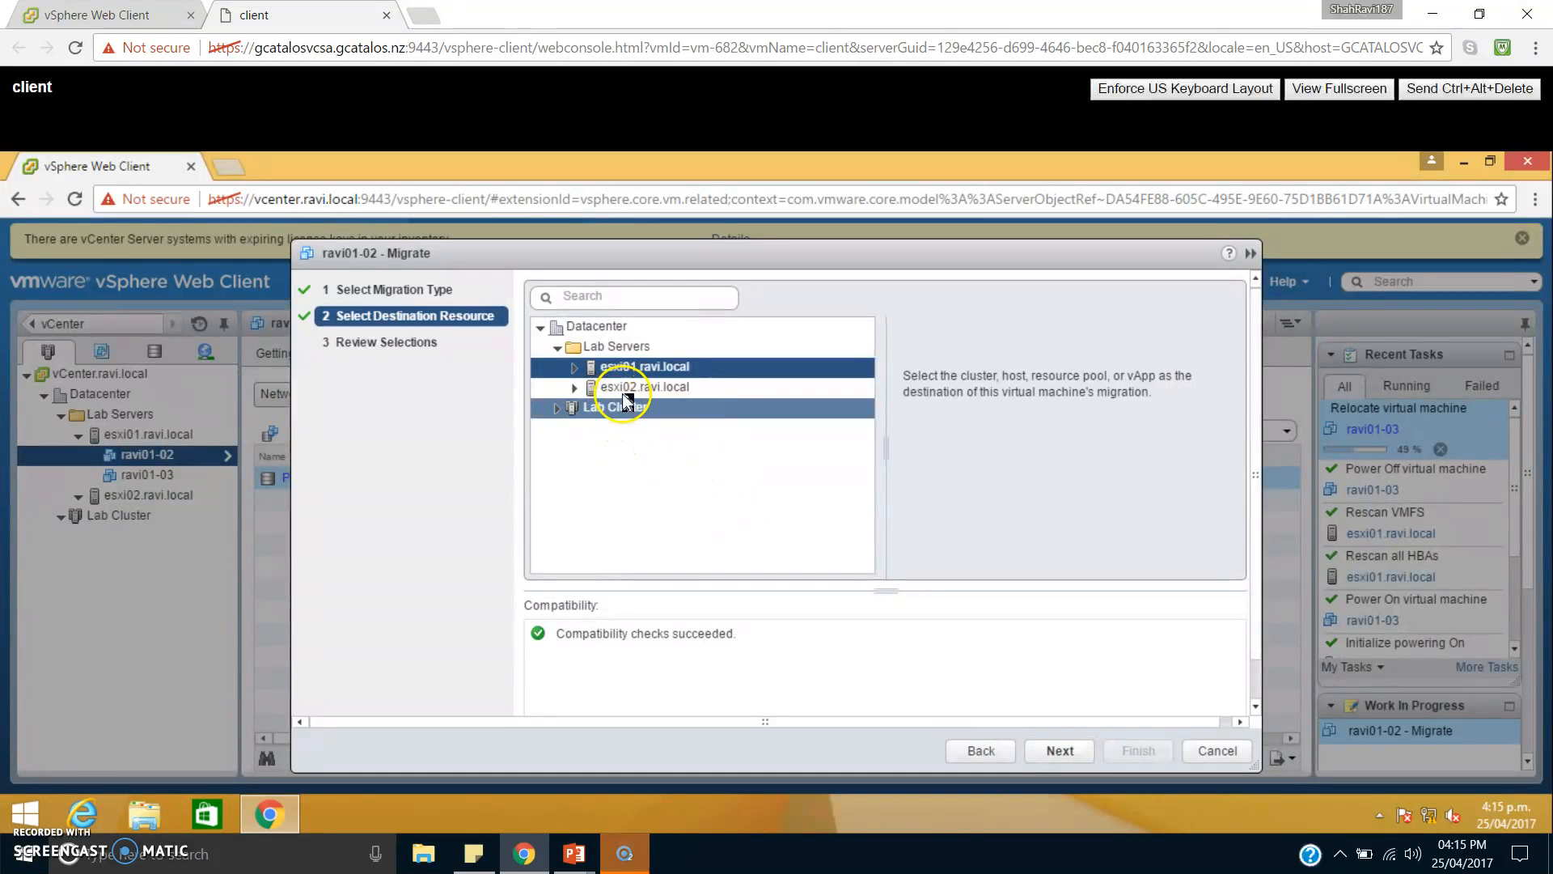
{"action": "left_click", "coordinate": [627, 391]}
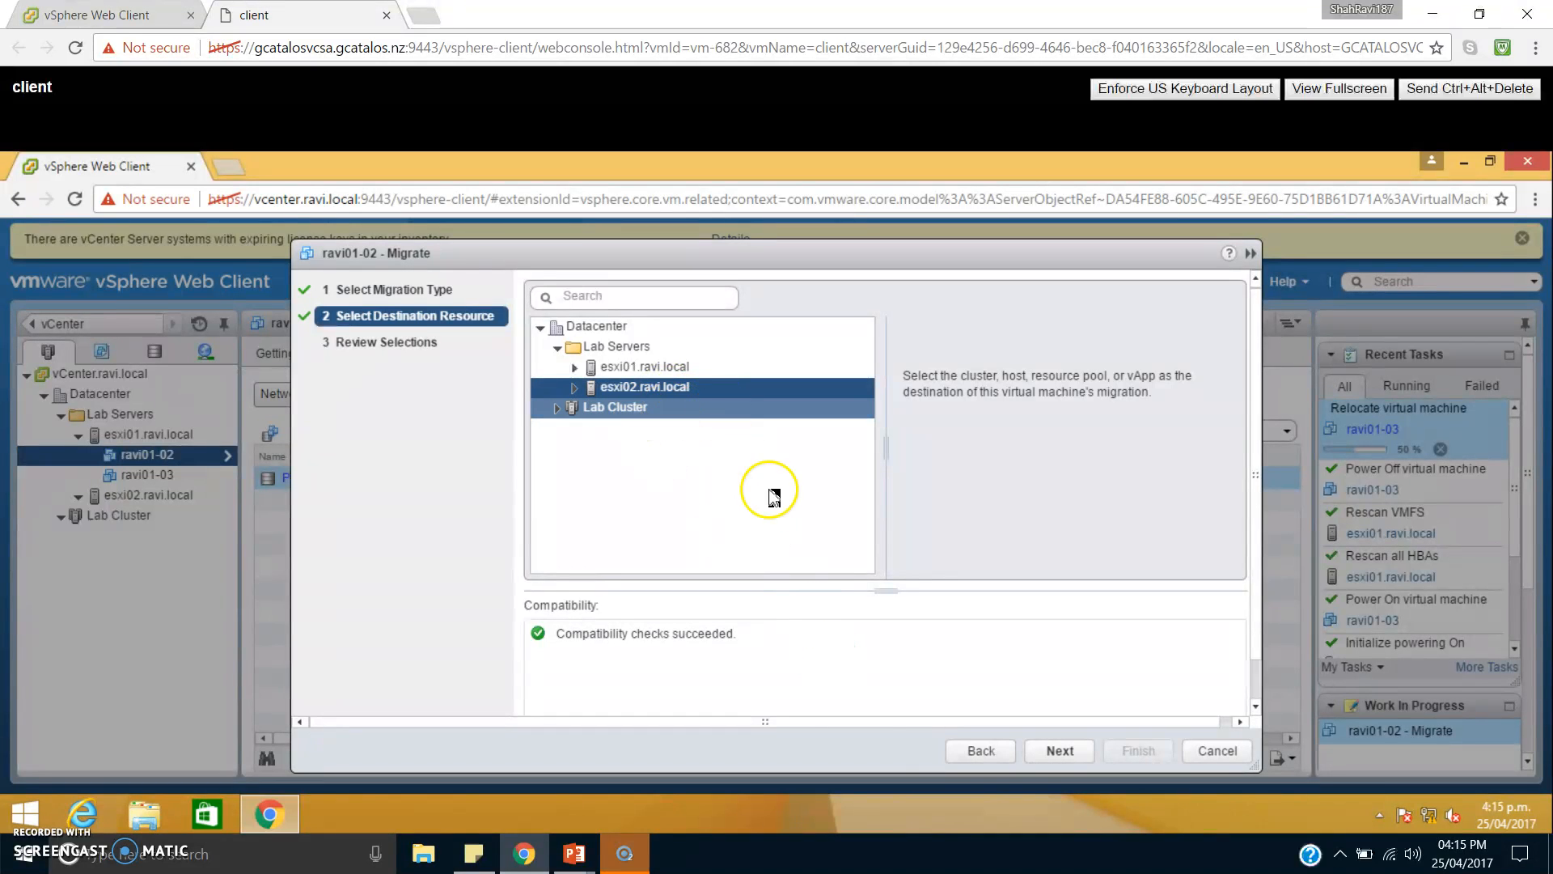
{"action": "left_click", "coordinate": [1061, 751]}
{"action": "left_click", "coordinate": [1126, 751]}
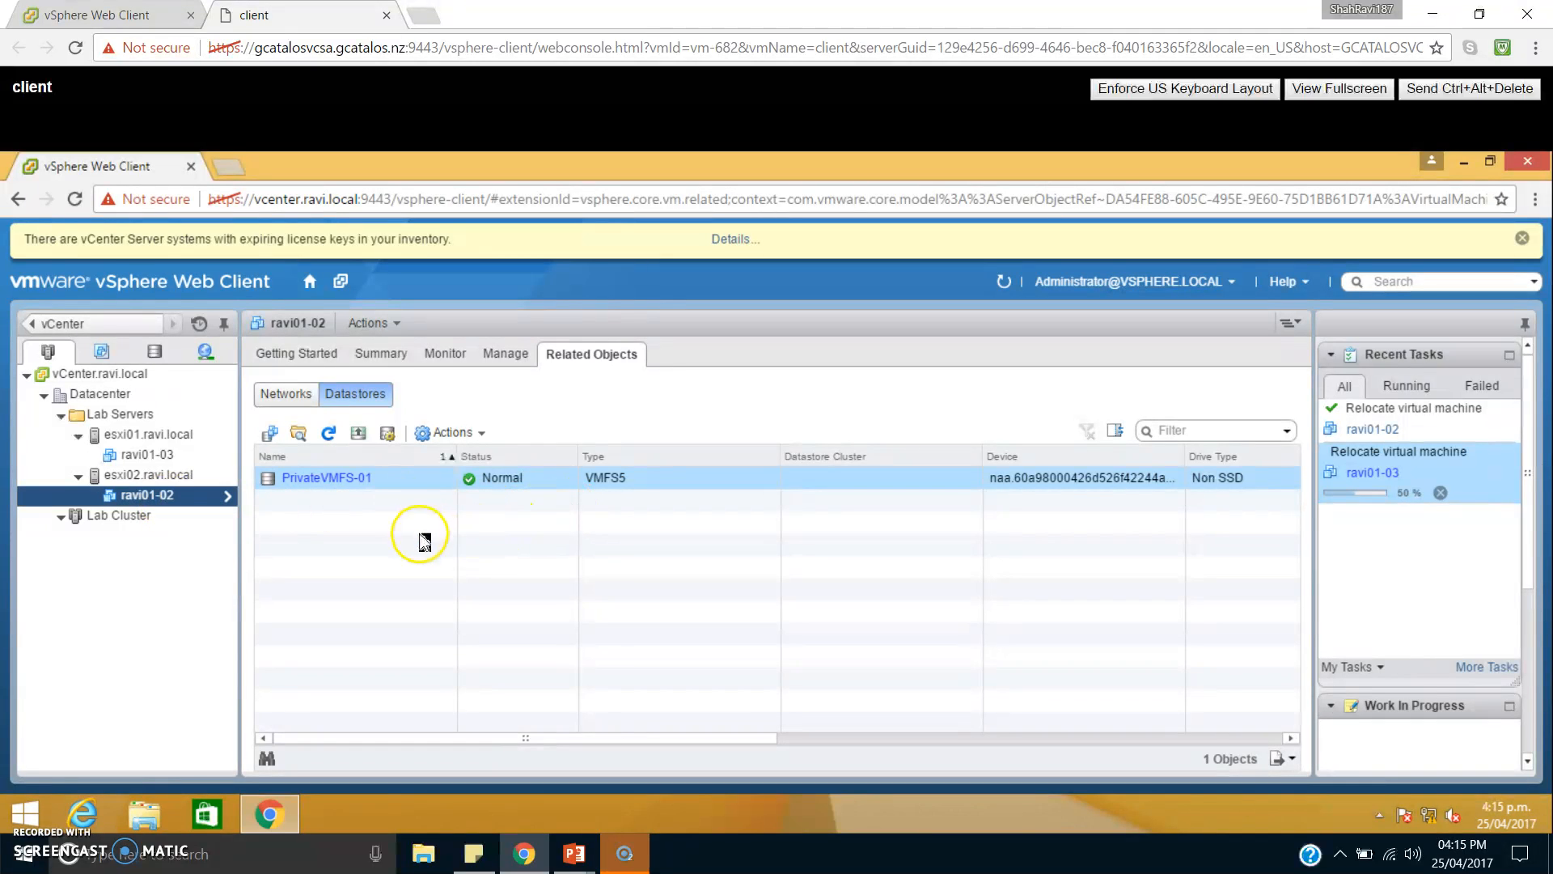
Power on the virtual machine ravi01-02 on host esxi02.ravi.local and refresh the inventory view.
{"action": "left_click", "coordinate": [188, 498]}
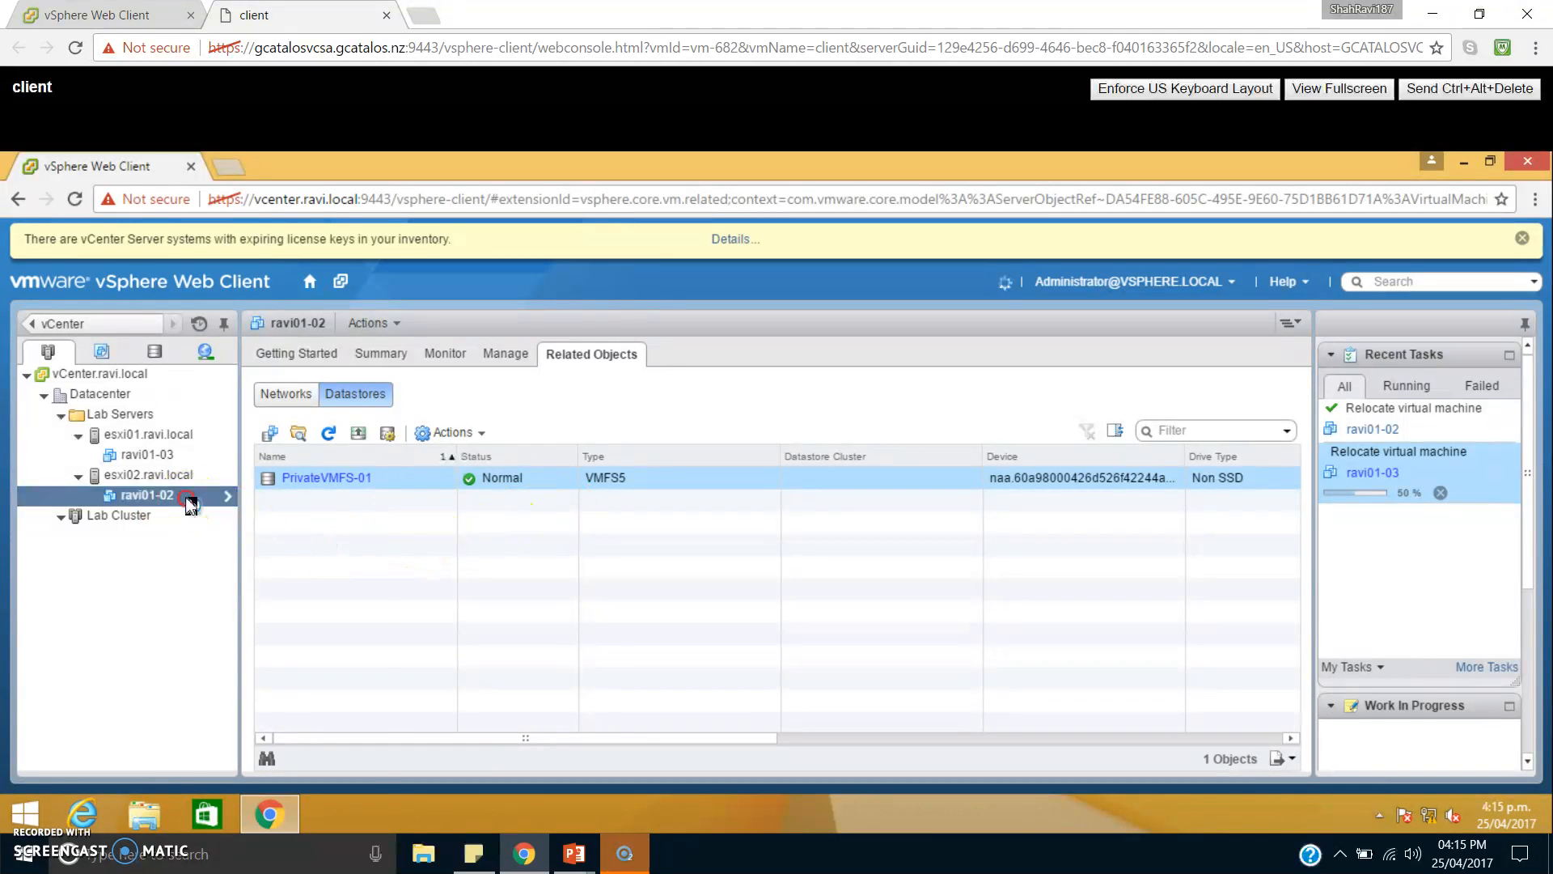
{"action": "right_click", "coordinate": [188, 502]}
{"action": "left_click", "coordinate": [257, 428]}
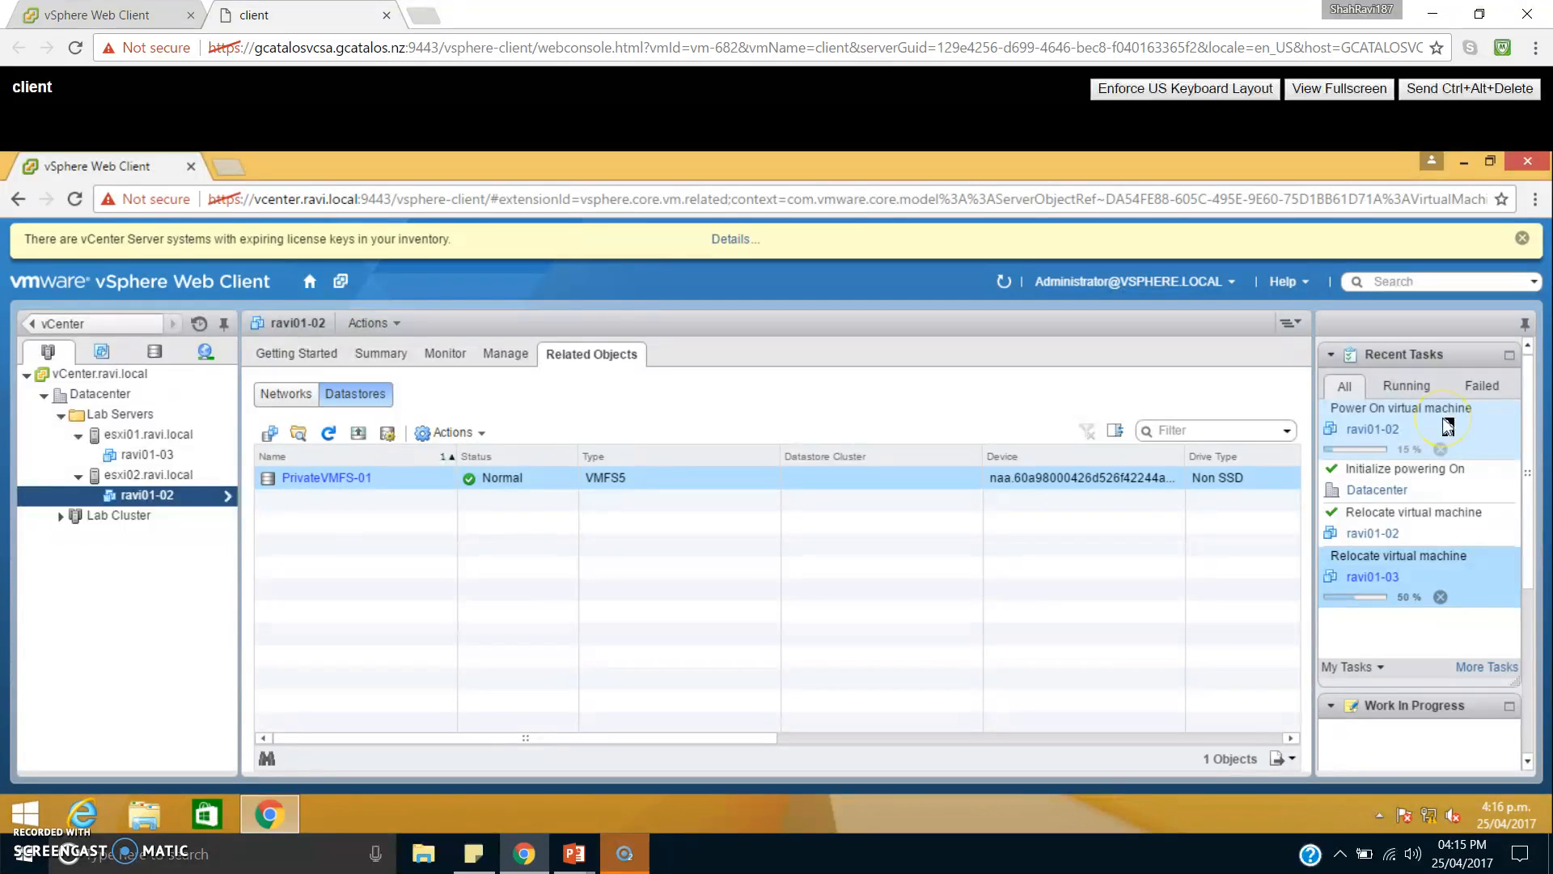
{"action": "left_click", "coordinate": [1005, 283]}
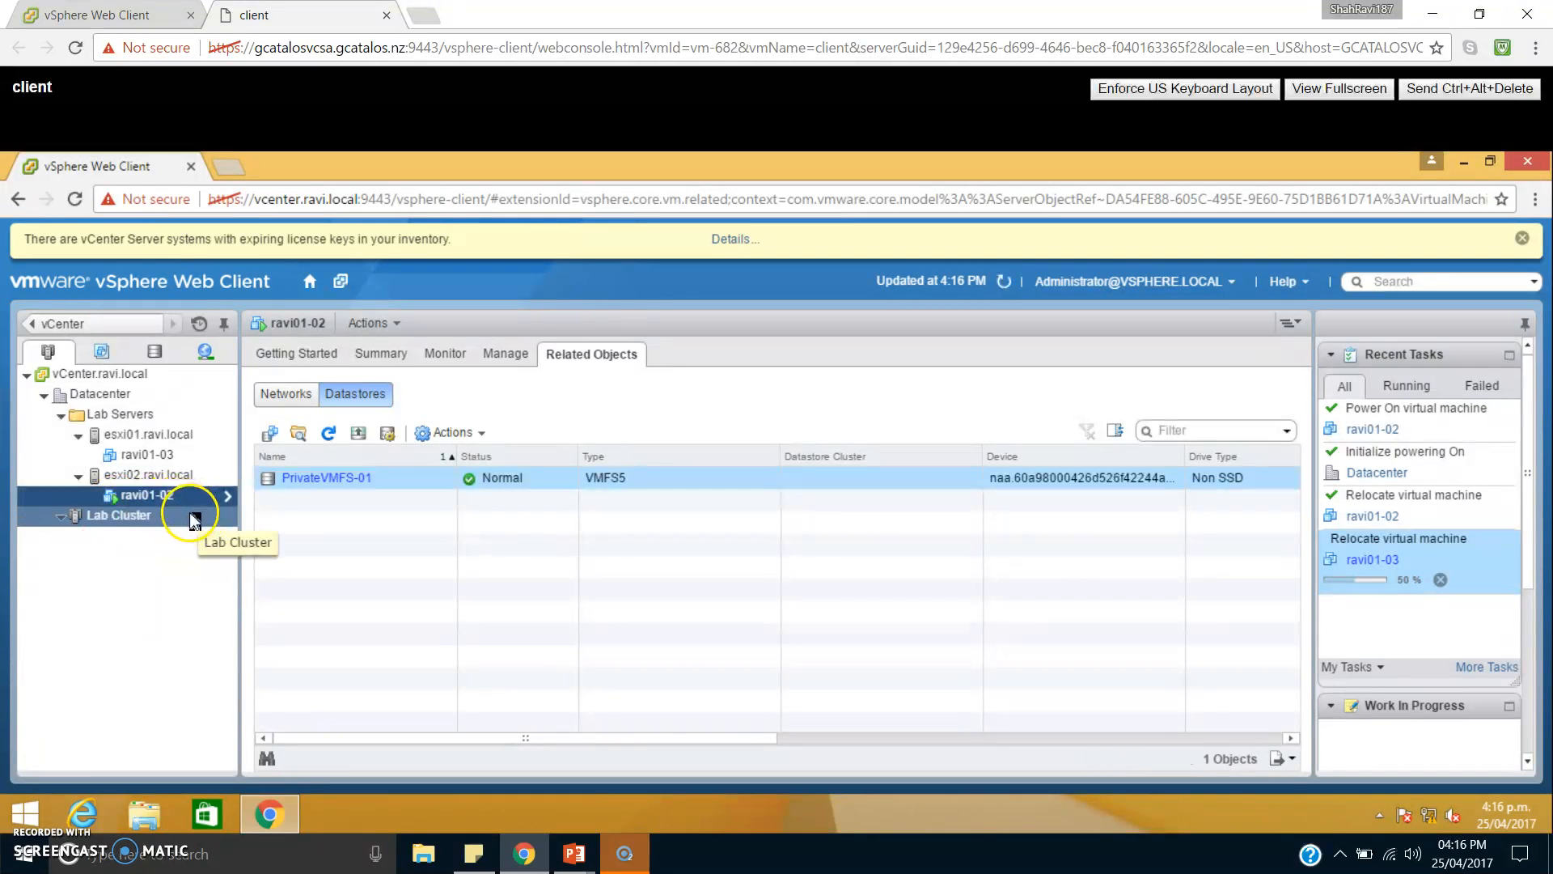
Migrate the powered-on virtual machine ravi01-02 to host esxi01.ravi.local using Change host, with CPU reserved for optimal vMotion performance.
{"action": "left_click", "coordinate": [180, 501]}
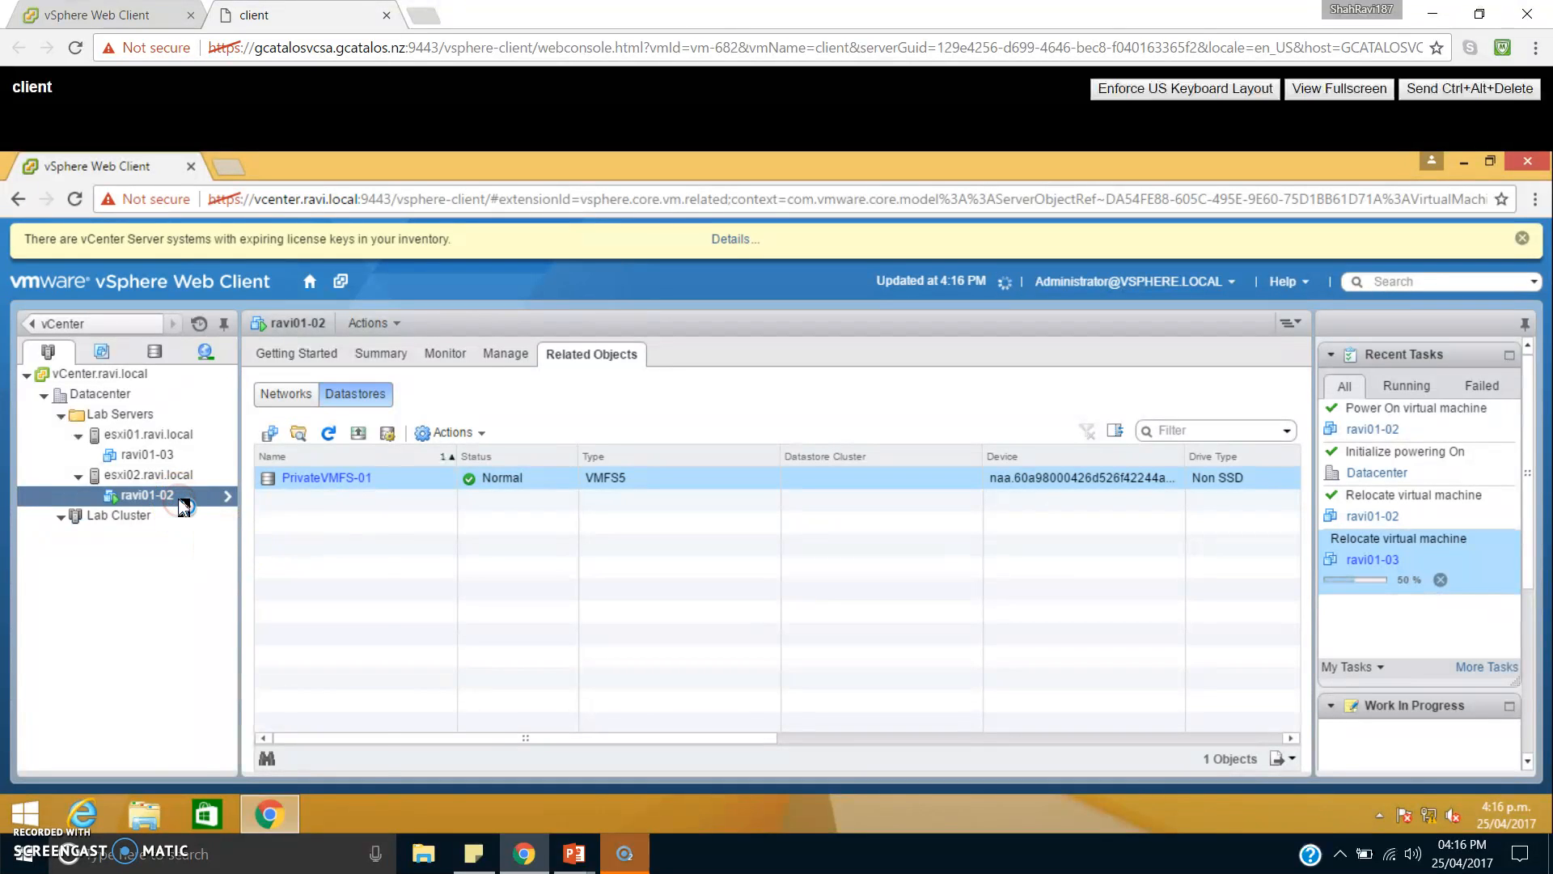
{"action": "right_click", "coordinate": [185, 507]}
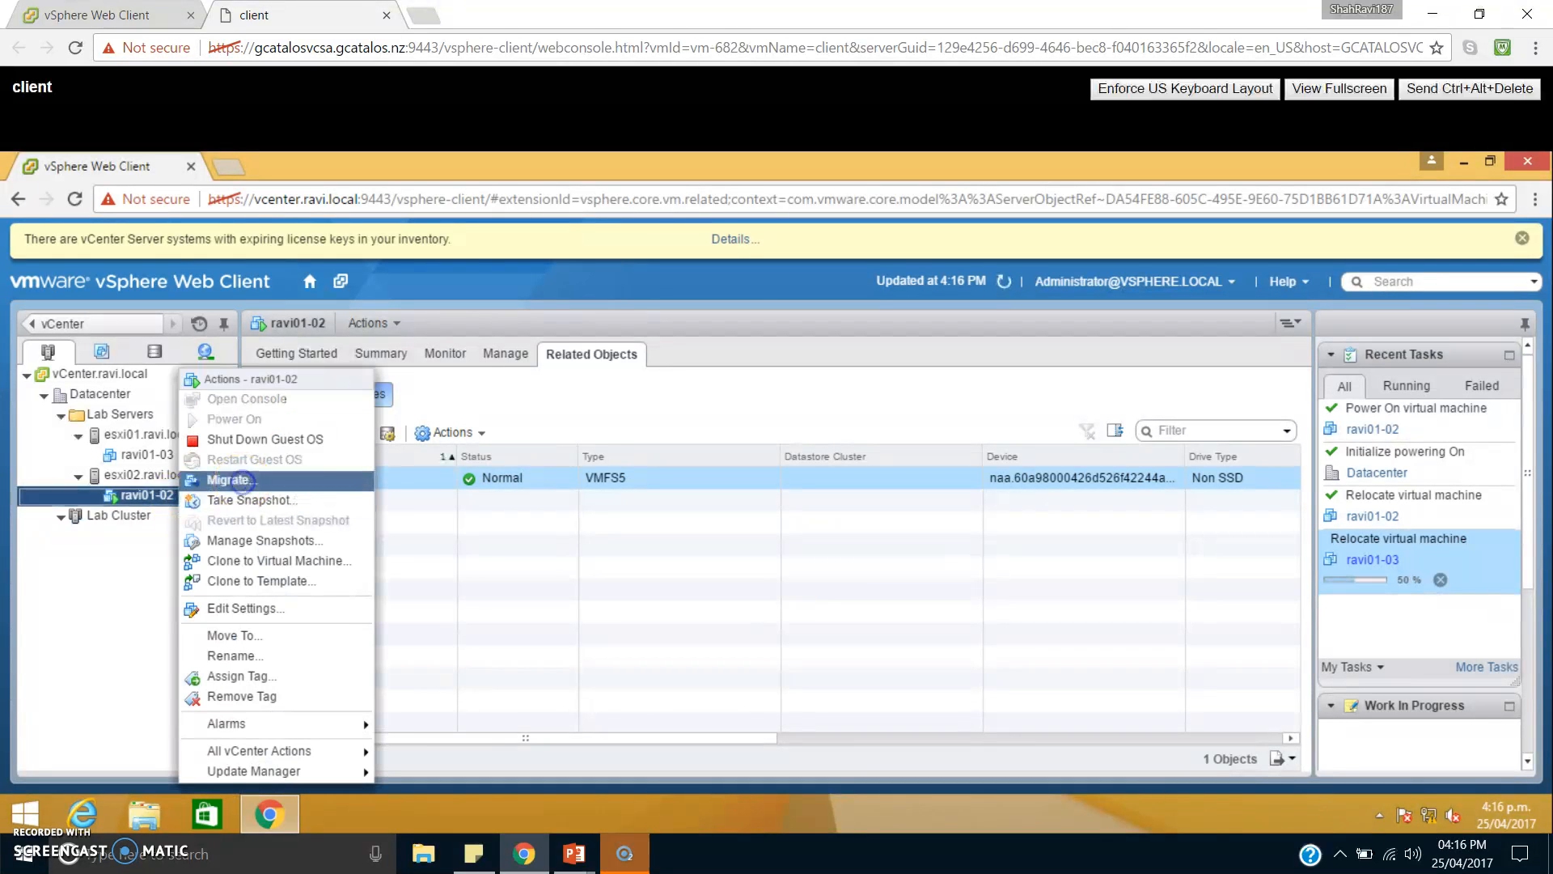
{"action": "left_click", "coordinate": [235, 480]}
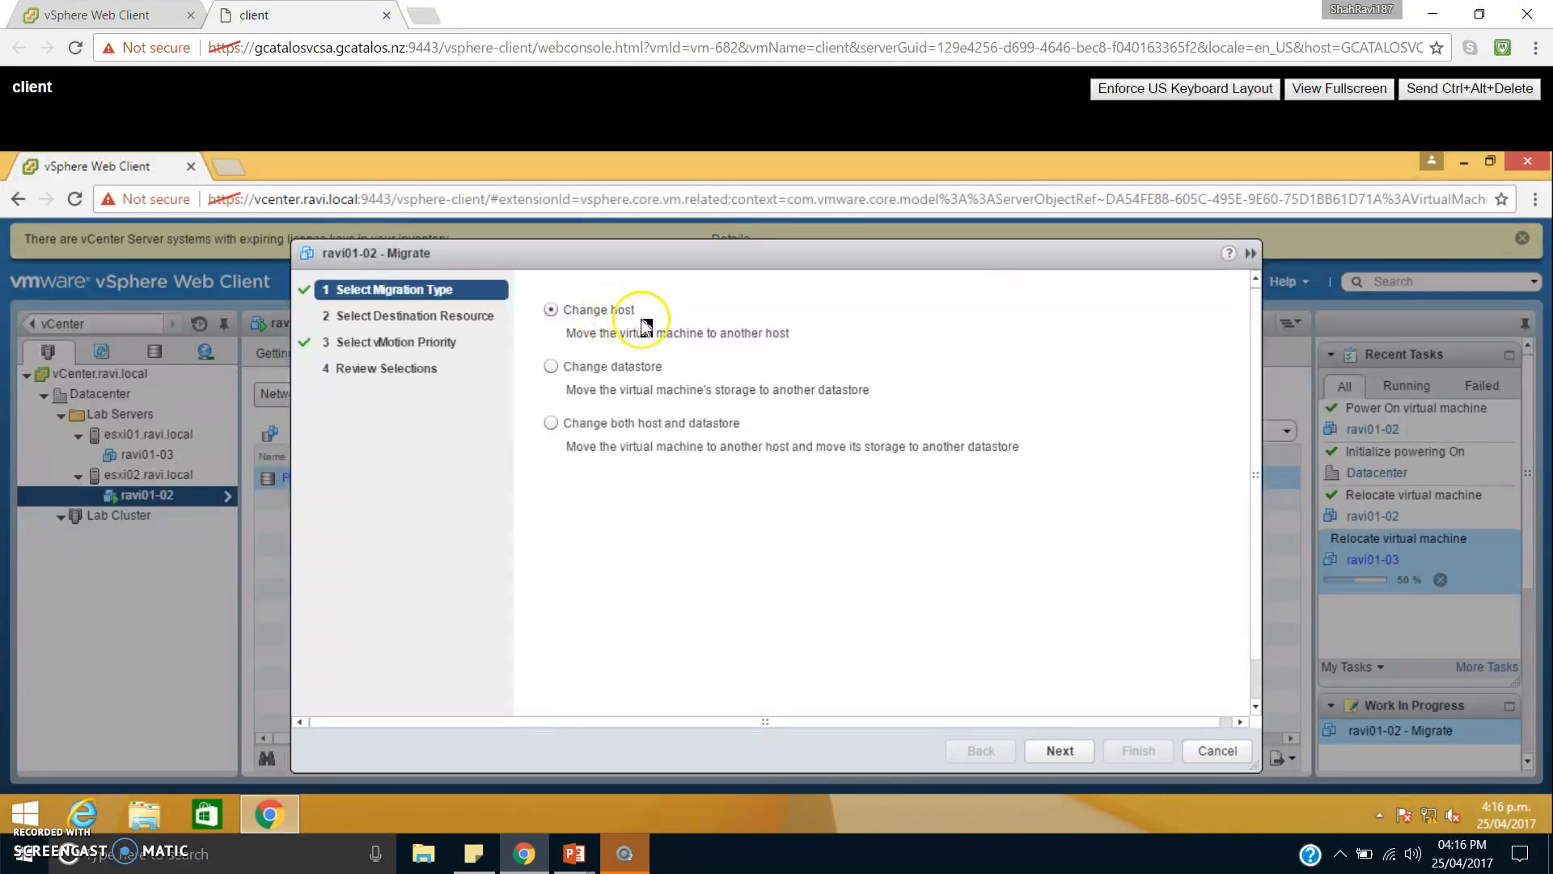
{"action": "left_click", "coordinate": [1054, 751]}
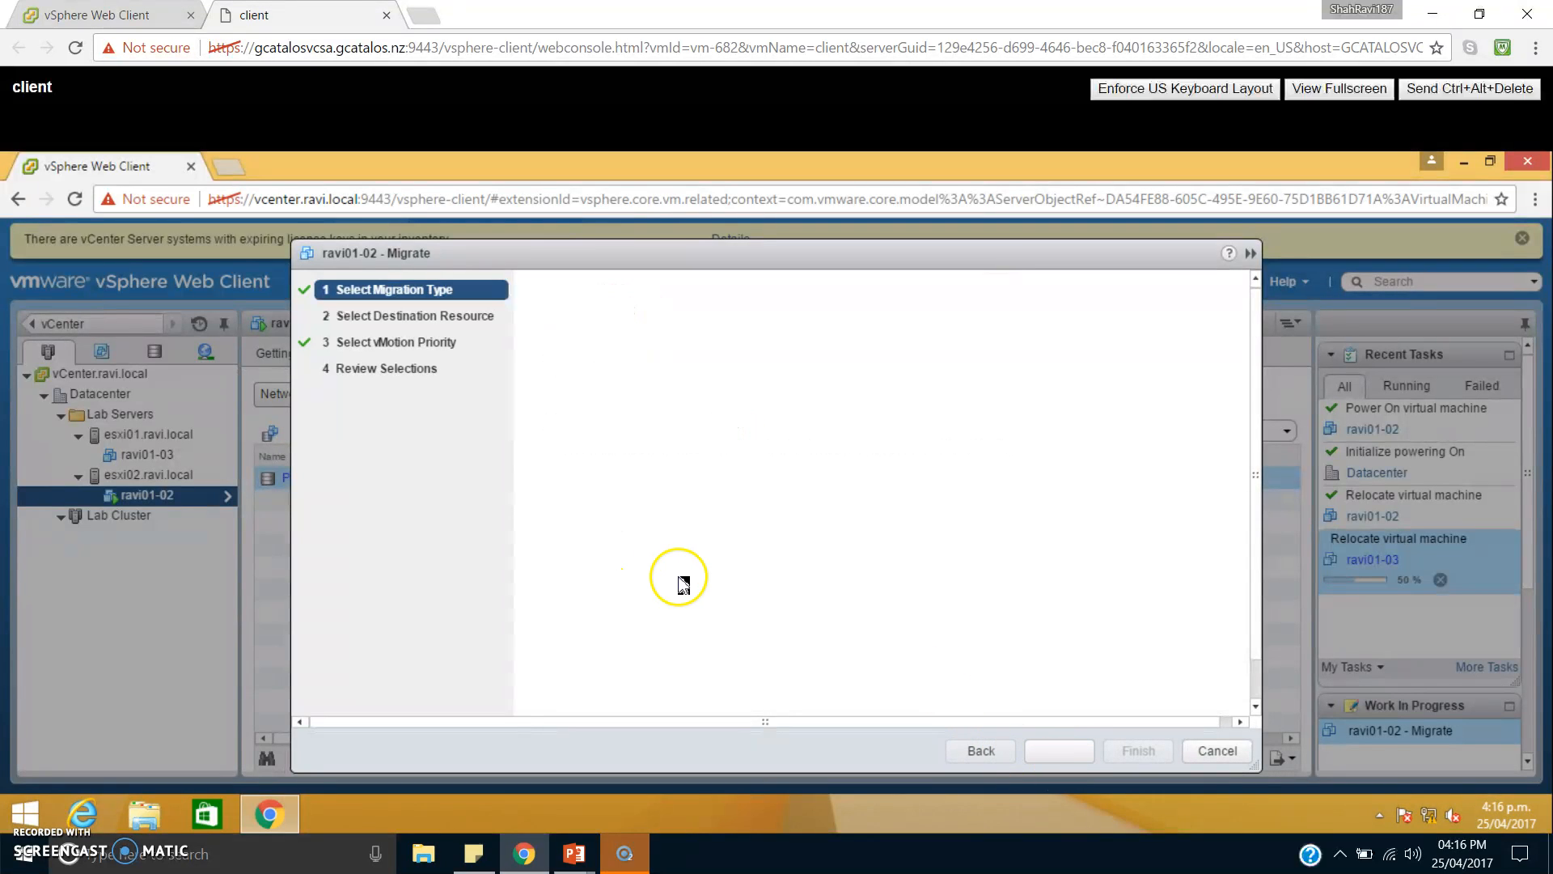
{"action": "left_click", "coordinate": [587, 383]}
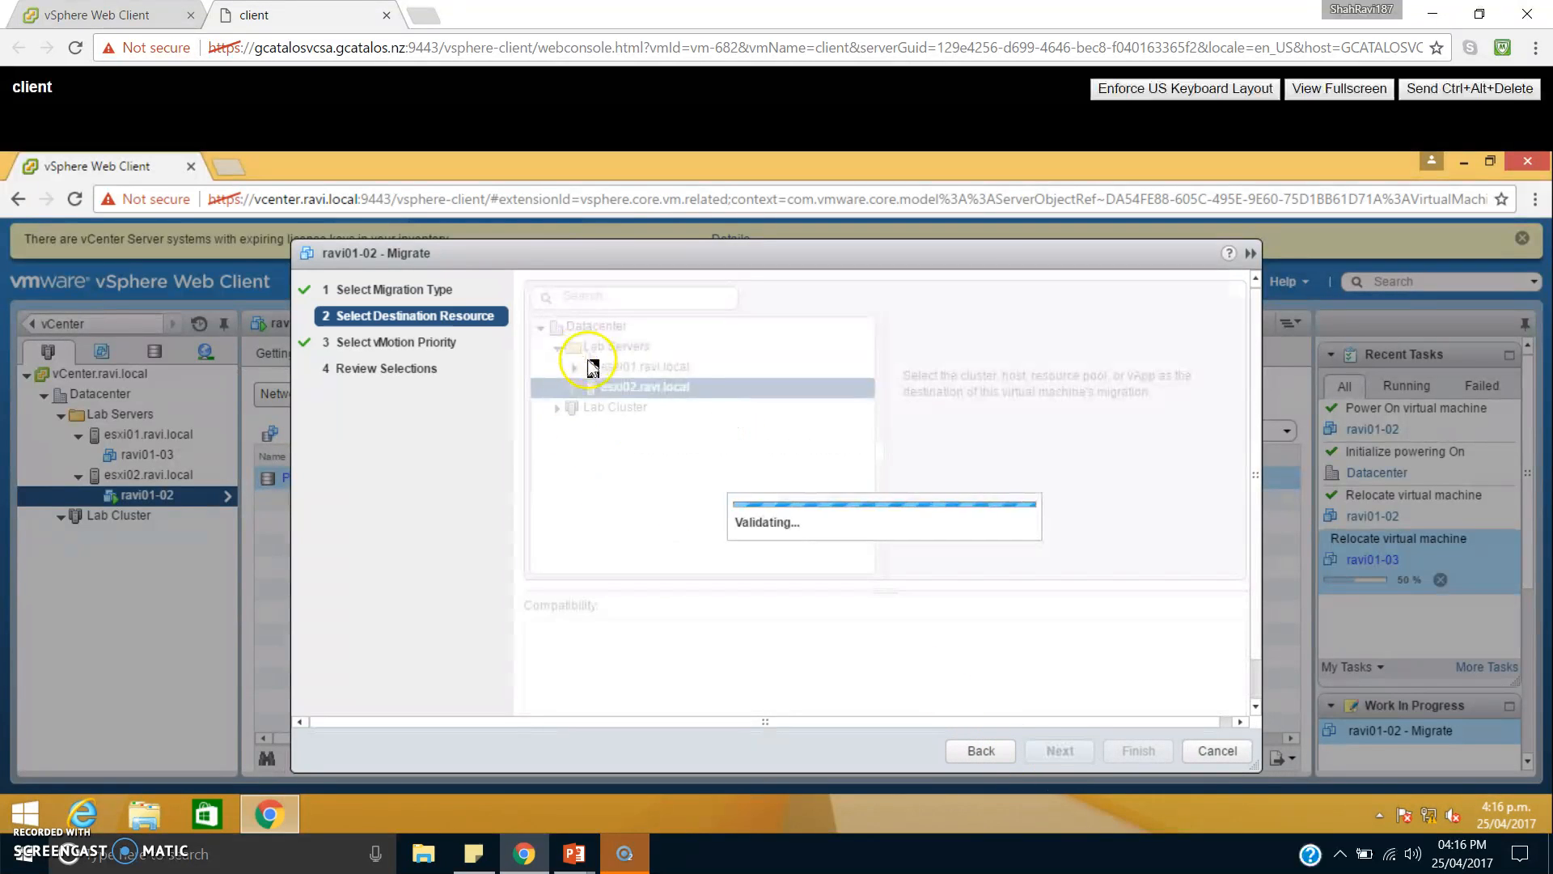
{"action": "left_click", "coordinate": [657, 369]}
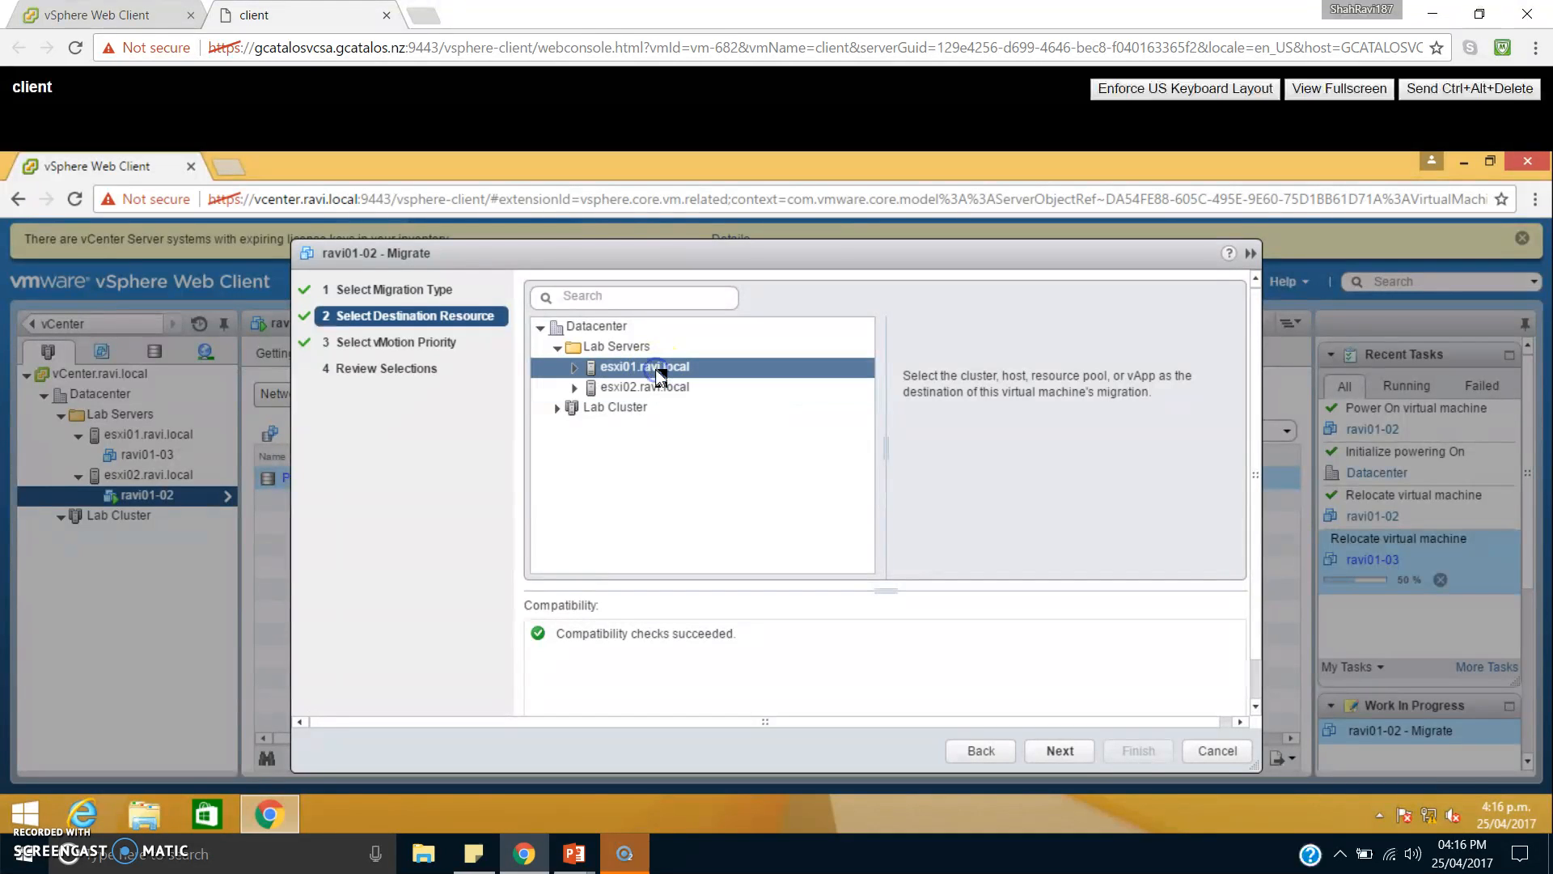
{"action": "left_click", "coordinate": [1064, 754]}
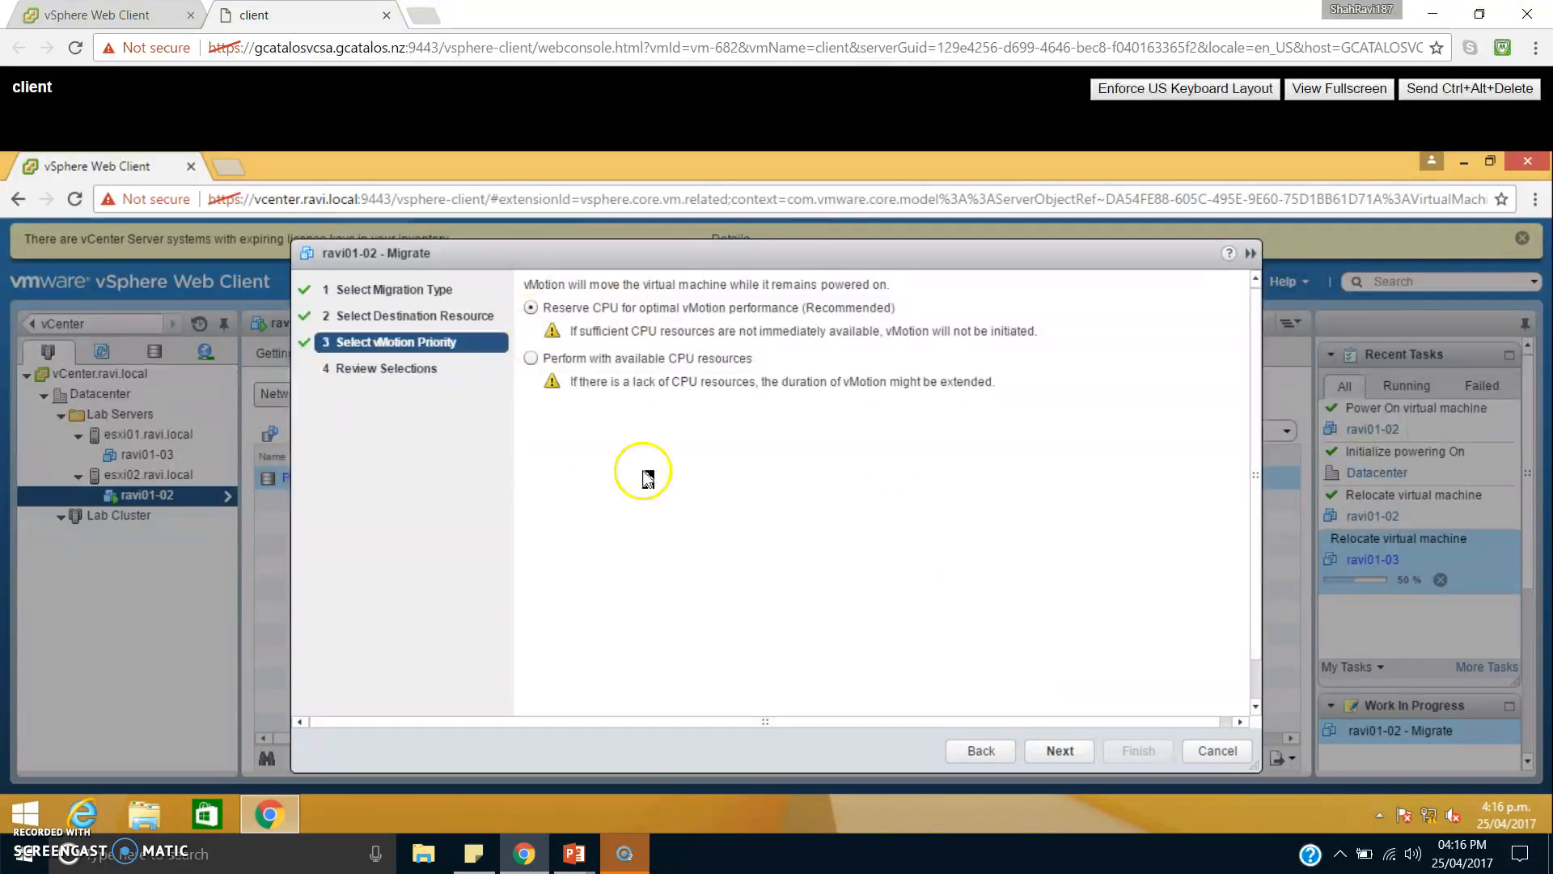
{"action": "left_click", "coordinate": [1060, 746]}
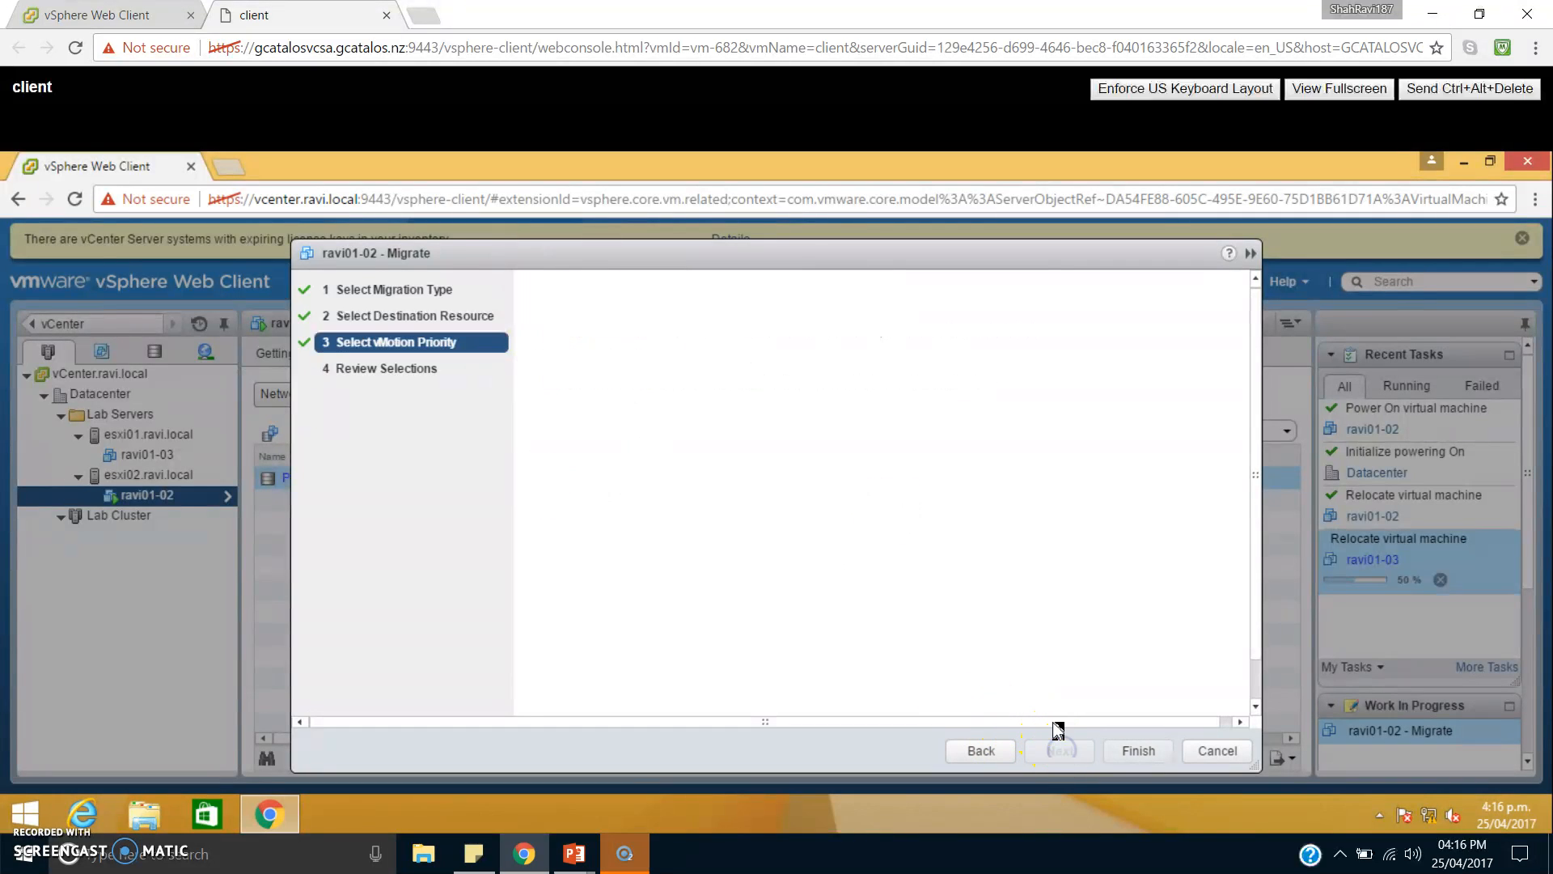
{"action": "left_click", "coordinate": [1139, 750]}
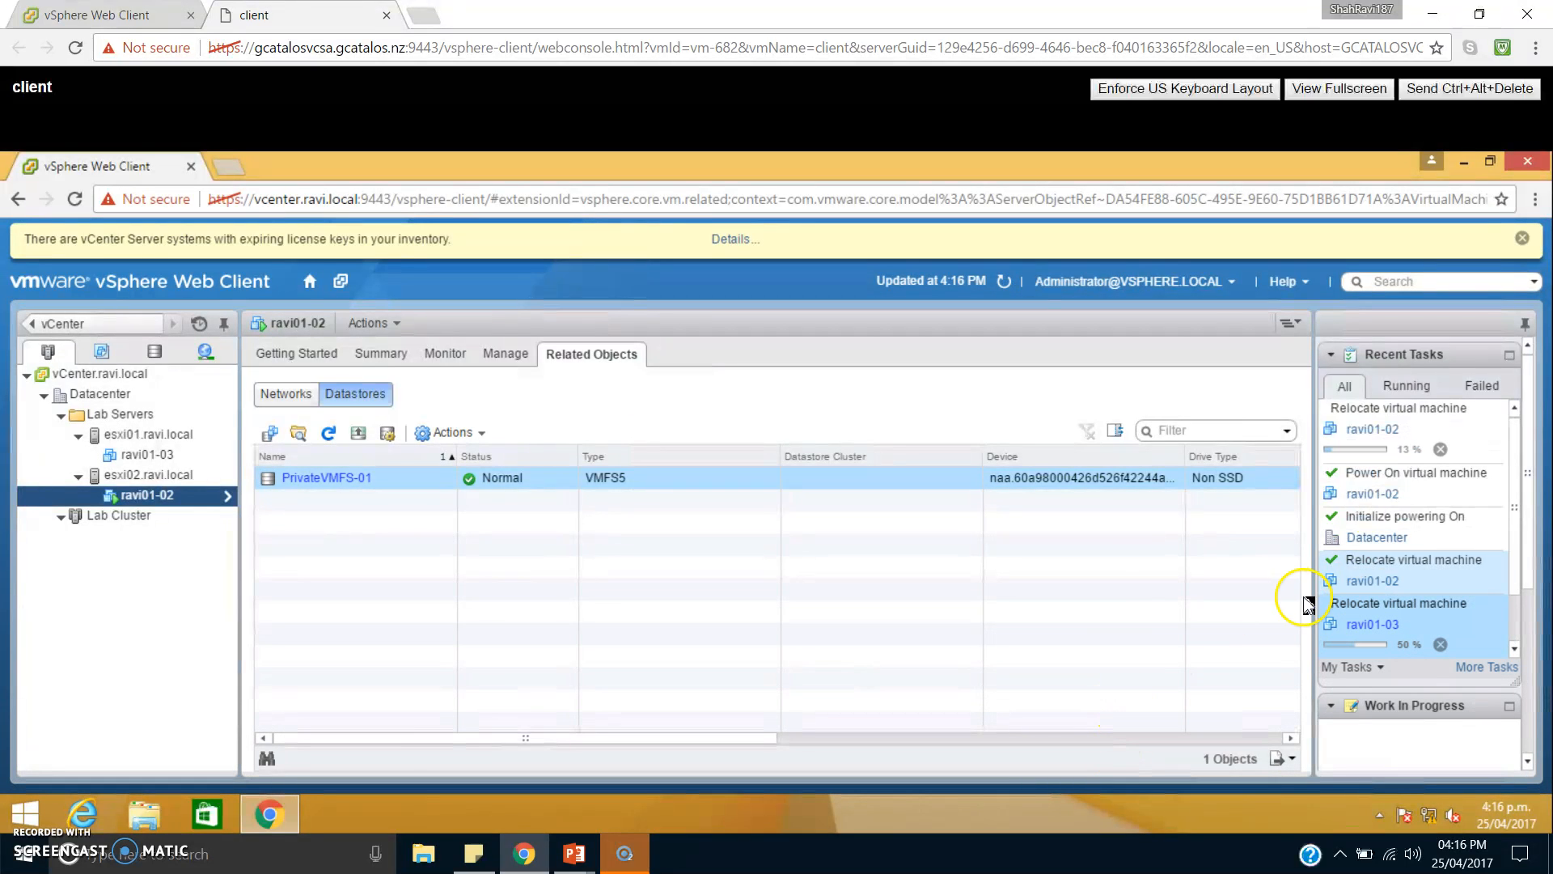
Review the task details and related events of the latest ravi01-02 relocation during and after the migration.
{"action": "left_click", "coordinate": [1437, 435]}
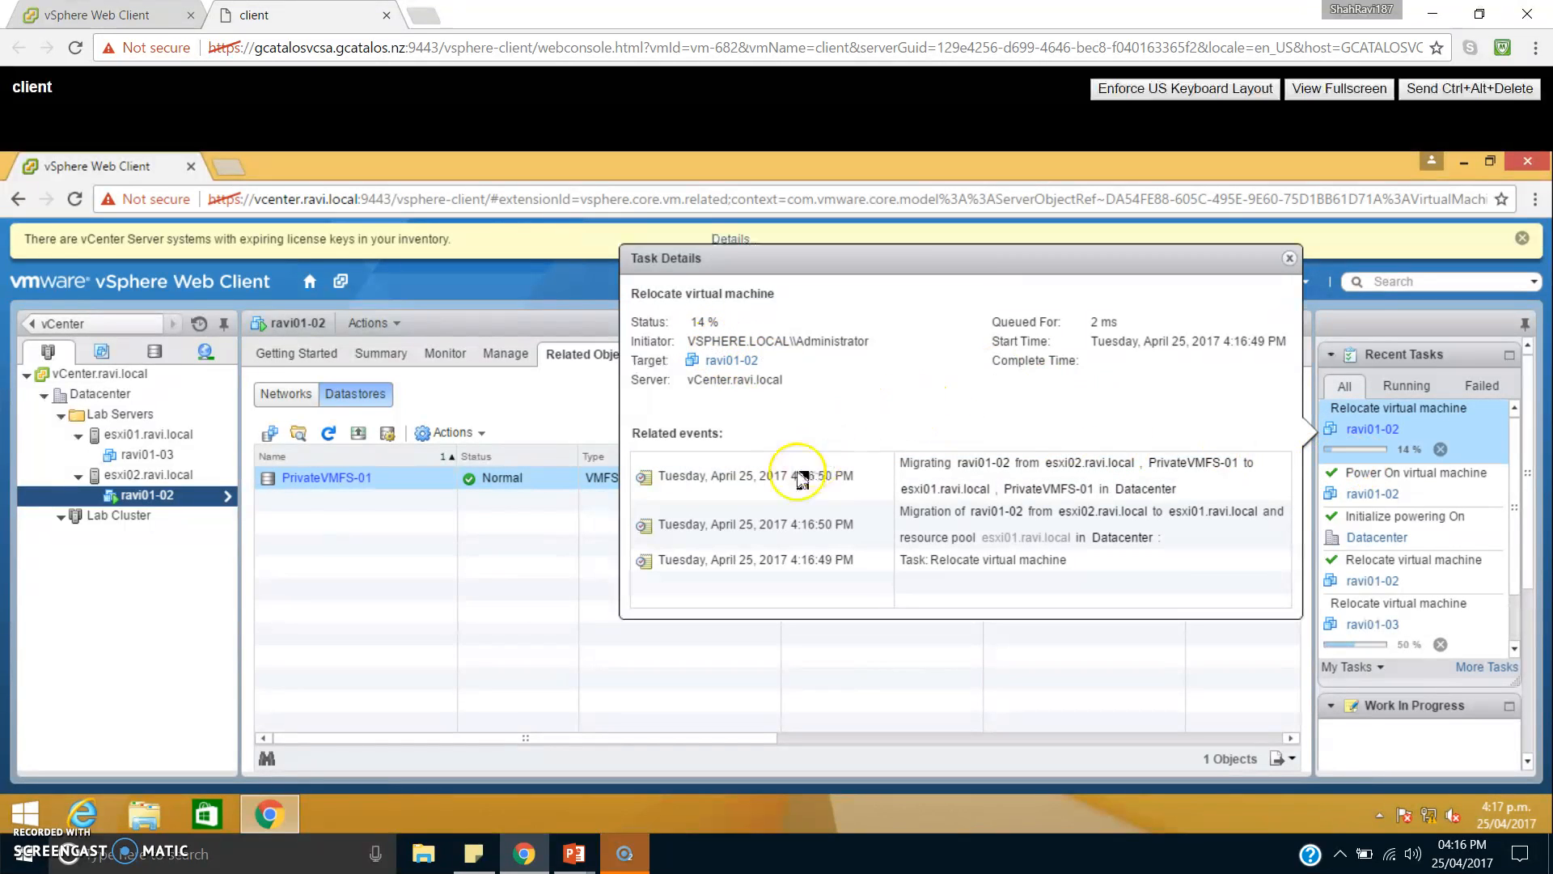
{"action": "left_click", "coordinate": [587, 405]}
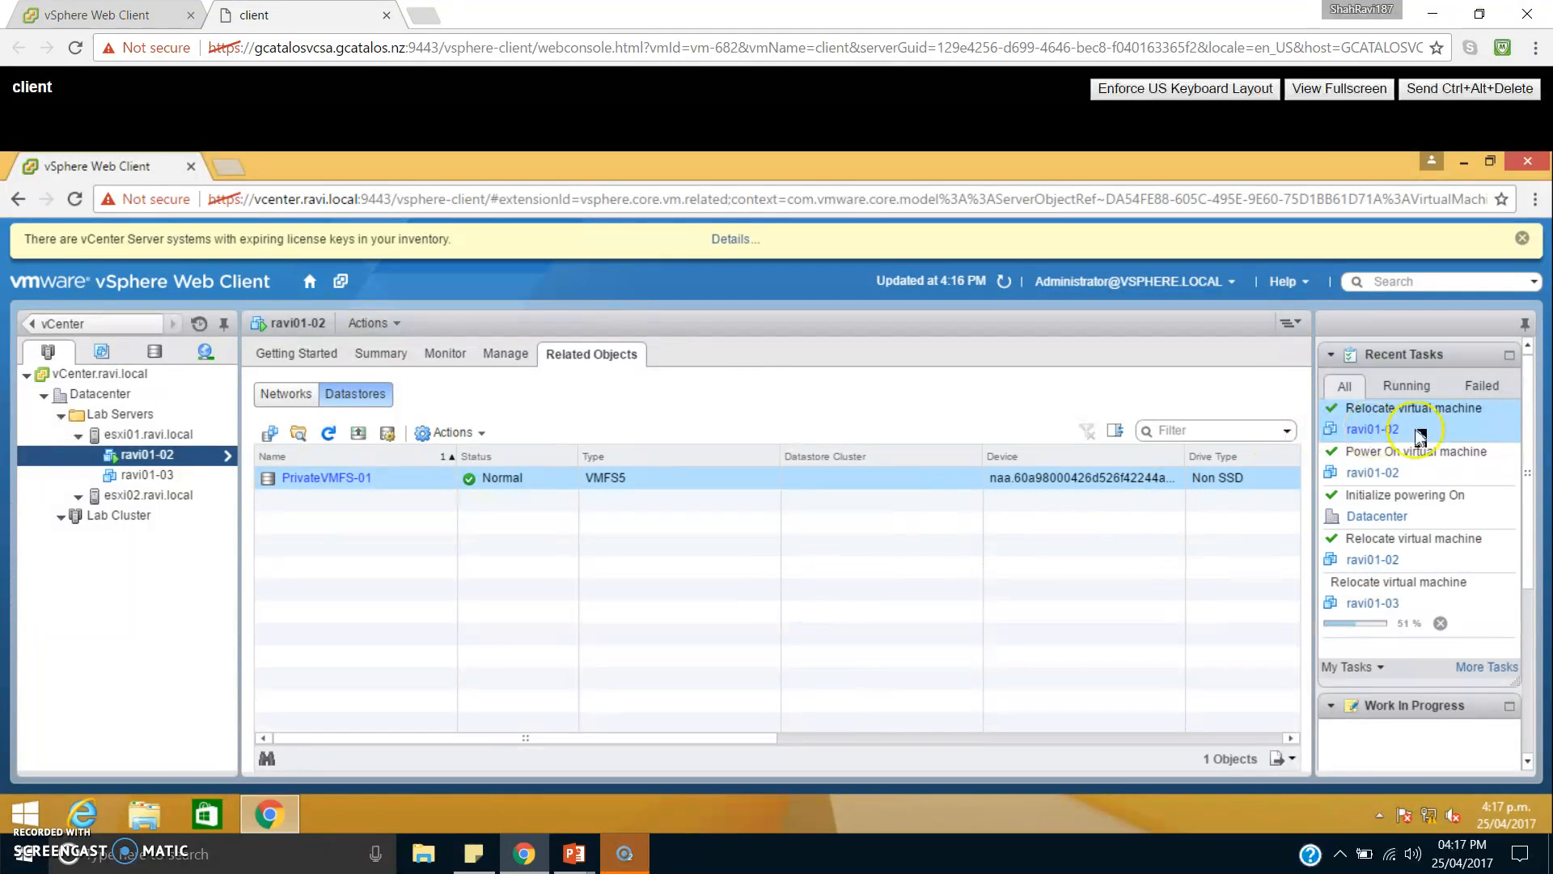
{"action": "left_click", "coordinate": [1451, 427]}
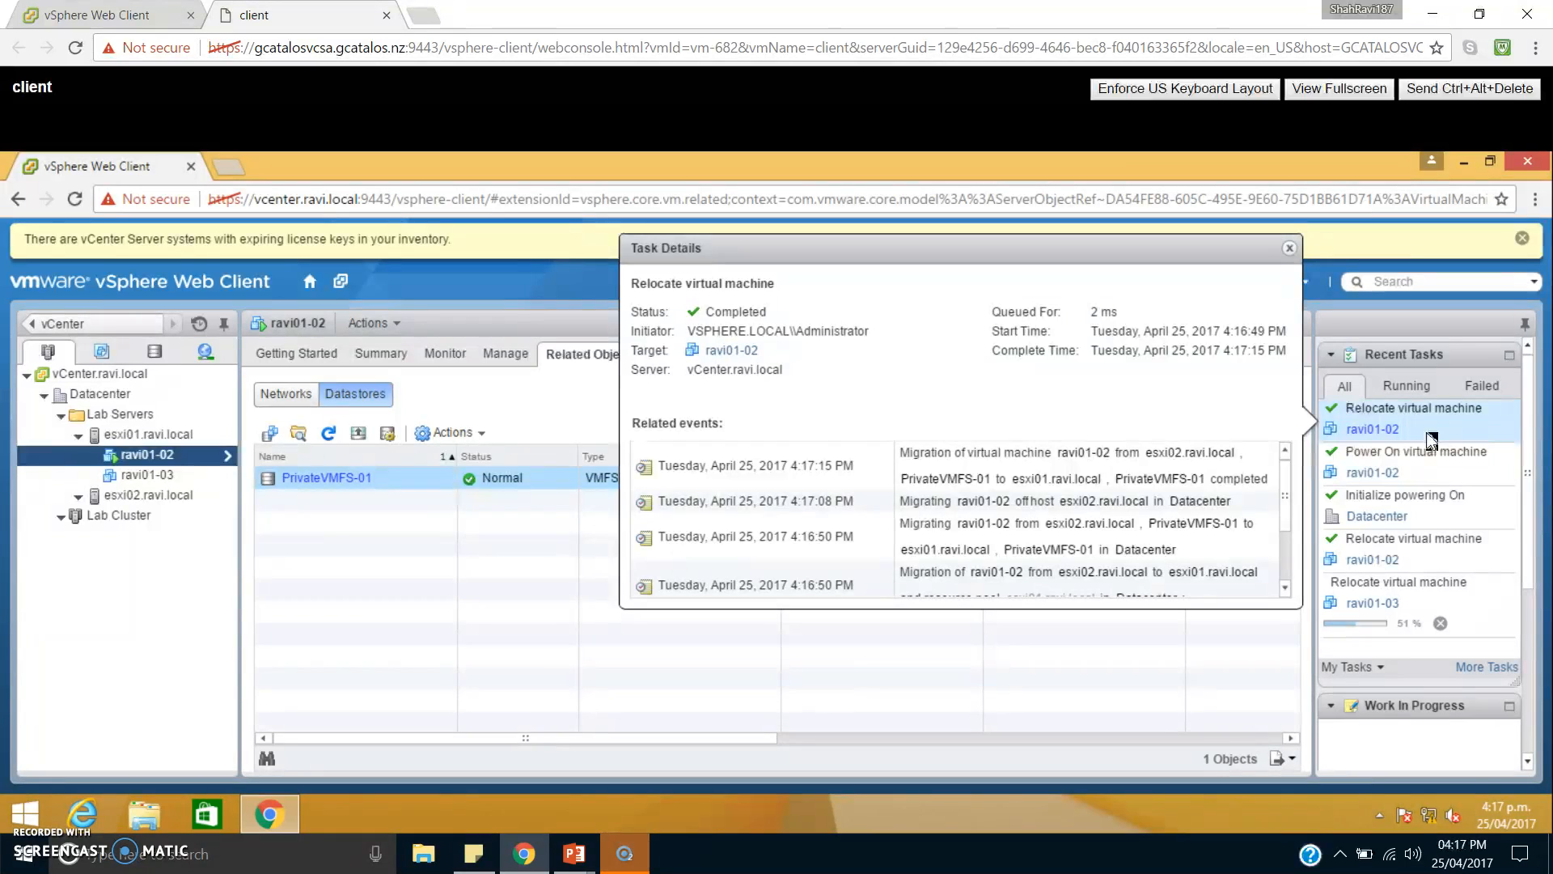
{"action": "left_click", "coordinate": [580, 421]}
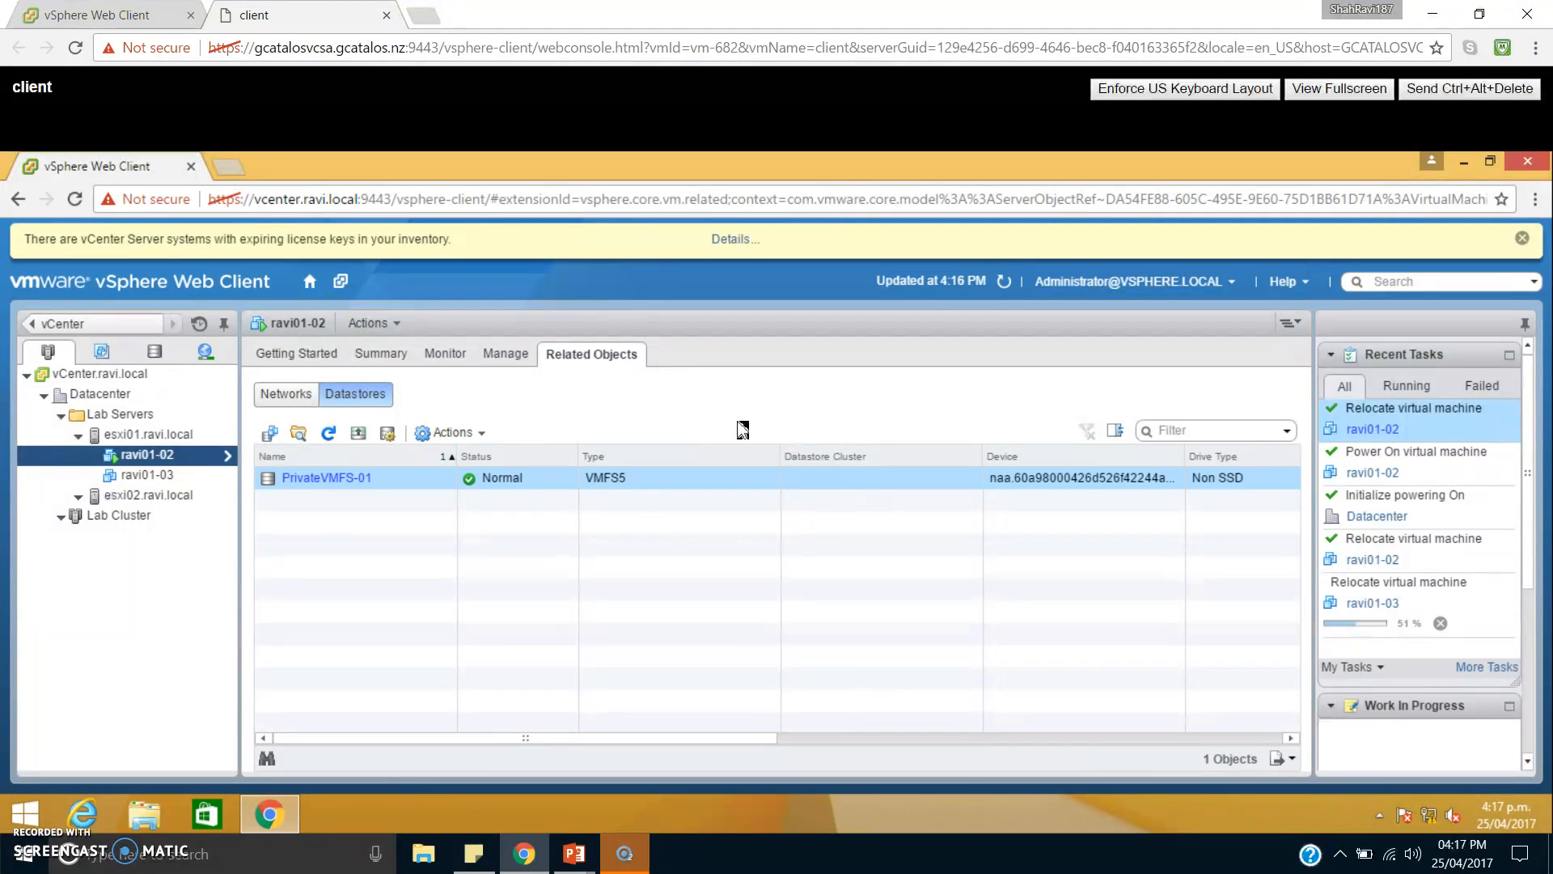
{"action": "left_click", "coordinate": [793, 422]}
{"action": "left_click", "coordinate": [701, 411]}
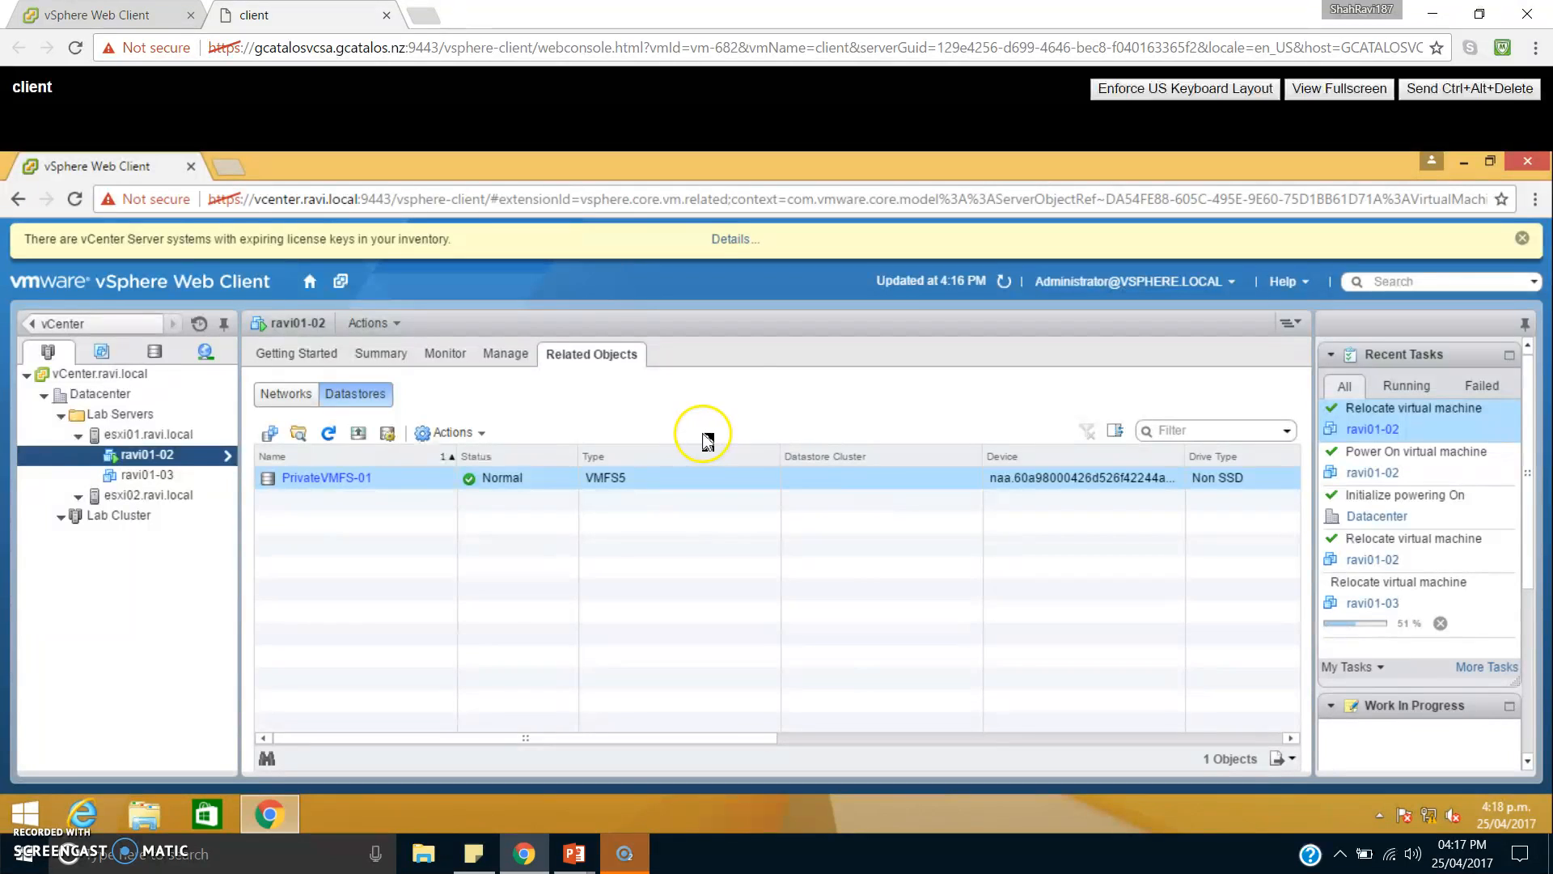